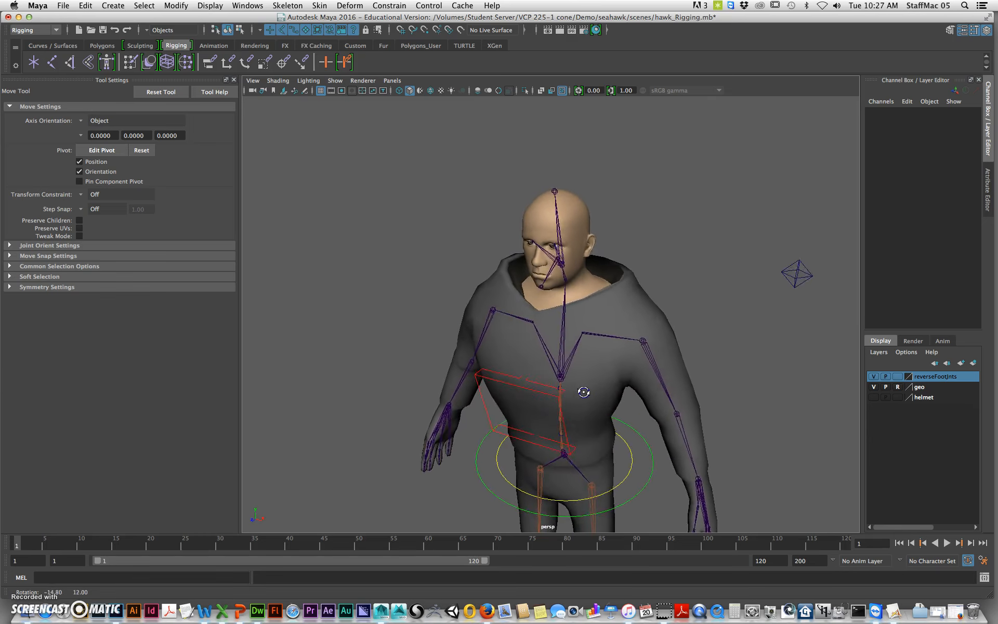
- Draw a closed, T-shaped linear CV curve in the side view, snapping its points to the grid
alt+right_drag(540, 377, 534, 339)
alt+drag(534, 339, 611, 370)
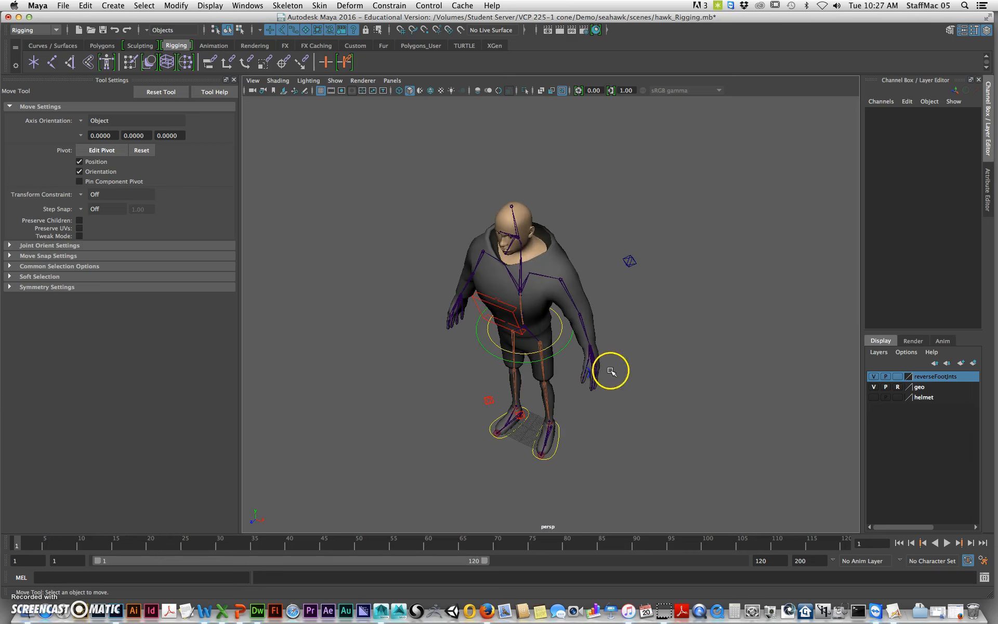
click(112, 5)
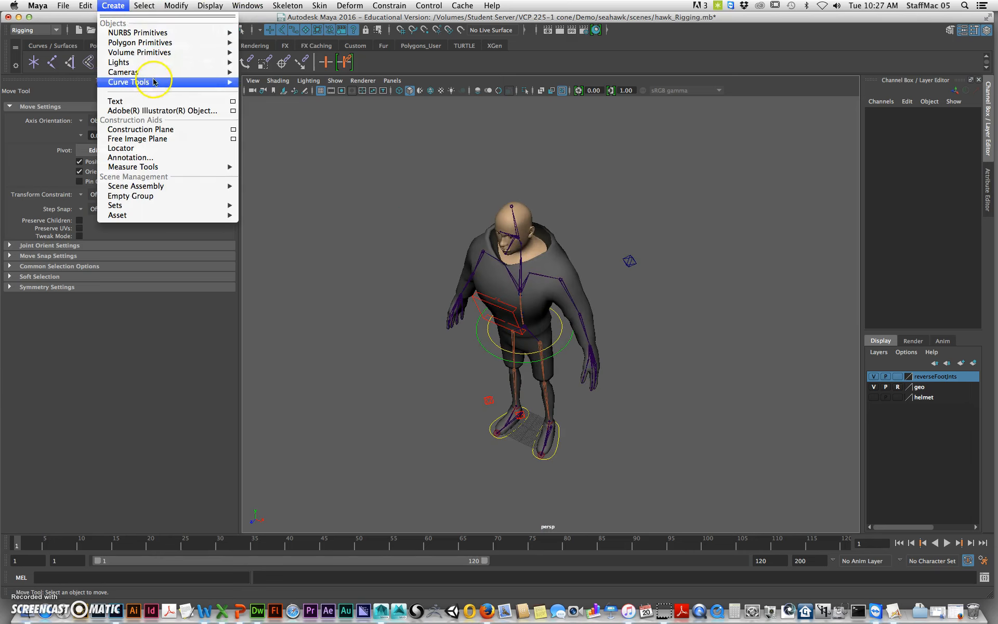
mouse_move(156, 82)
click(291, 87)
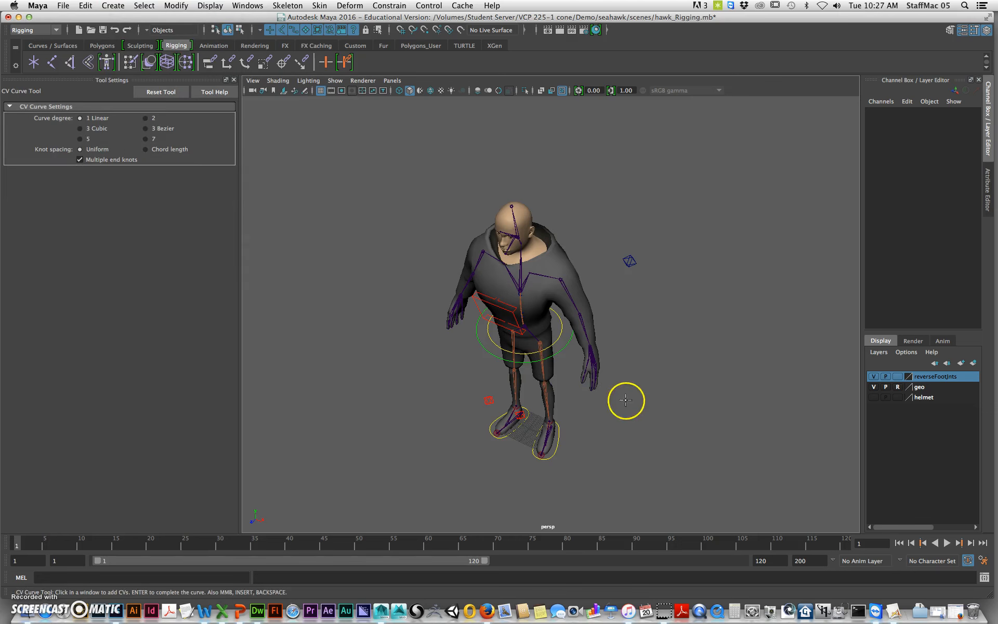
key(space)
key(space)
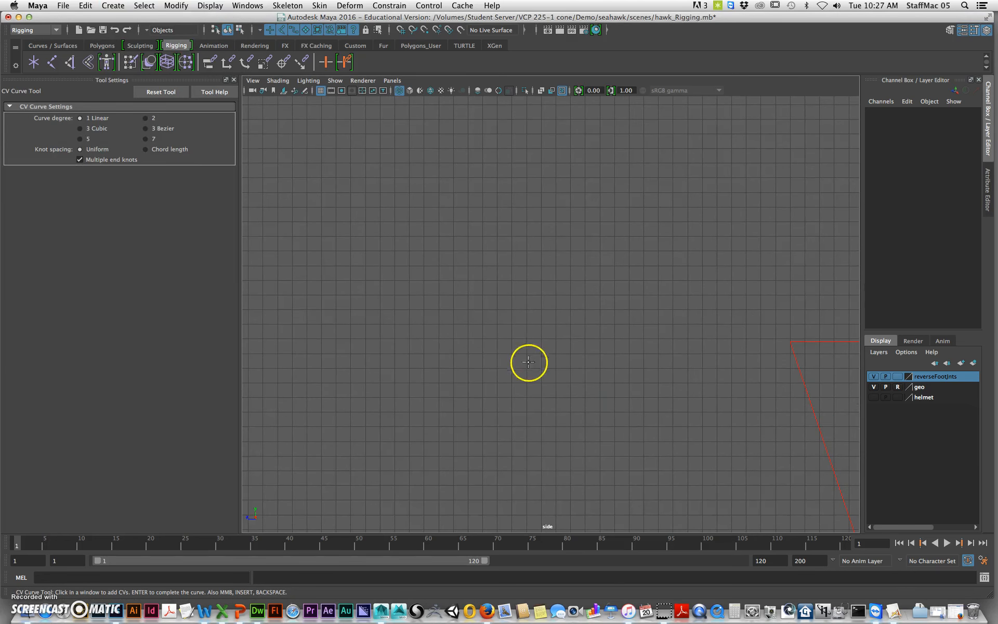
click(542, 369)
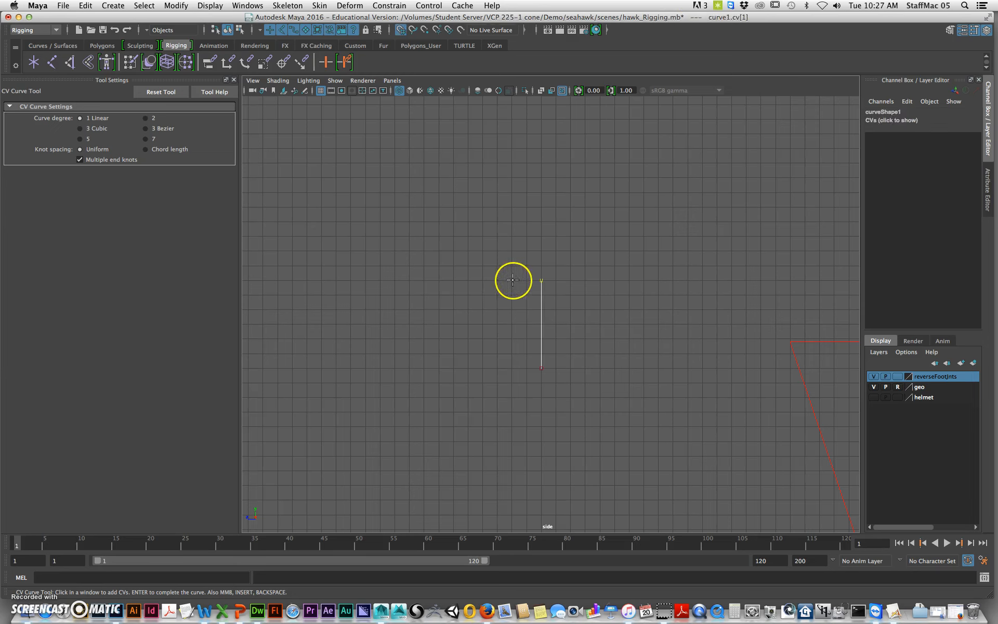
click(585, 280)
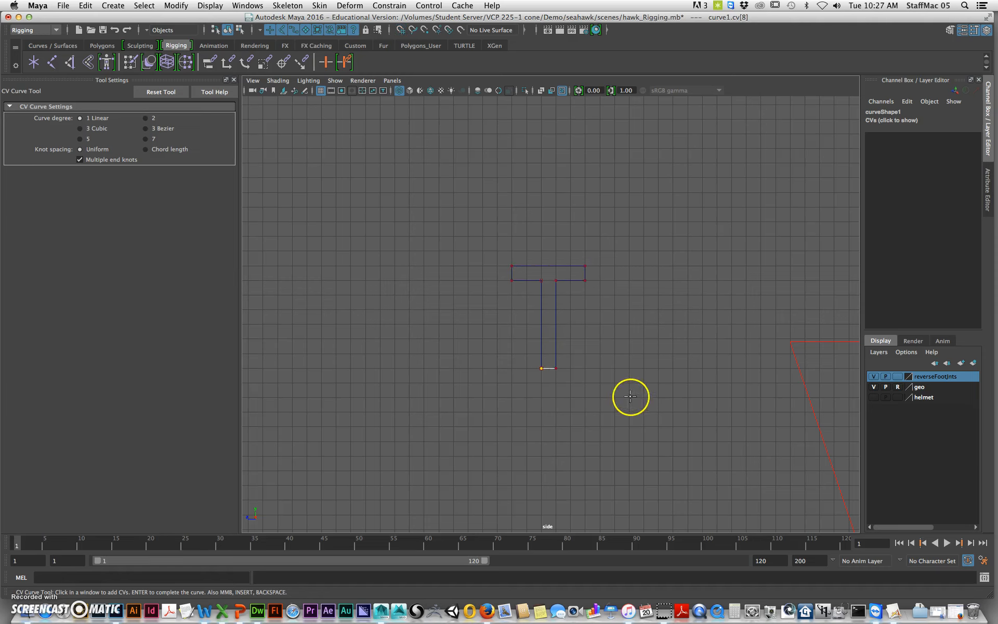
key(w)
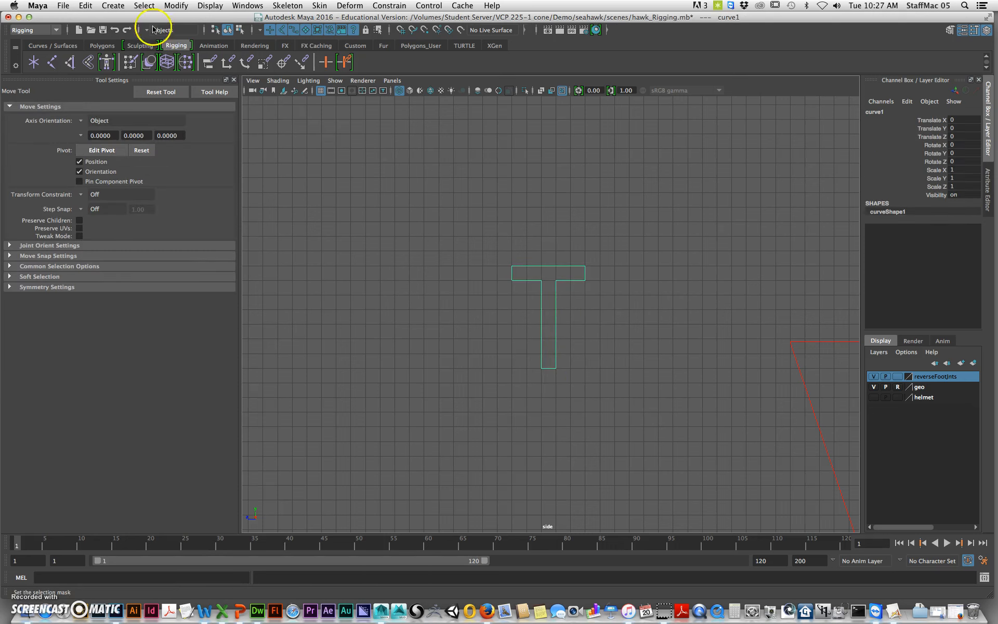
- Center the T curve's pivot and move the pivot down to the base of its stem
click(169, 6)
click(204, 70)
scroll(549, 337, up, 1)
key(x)
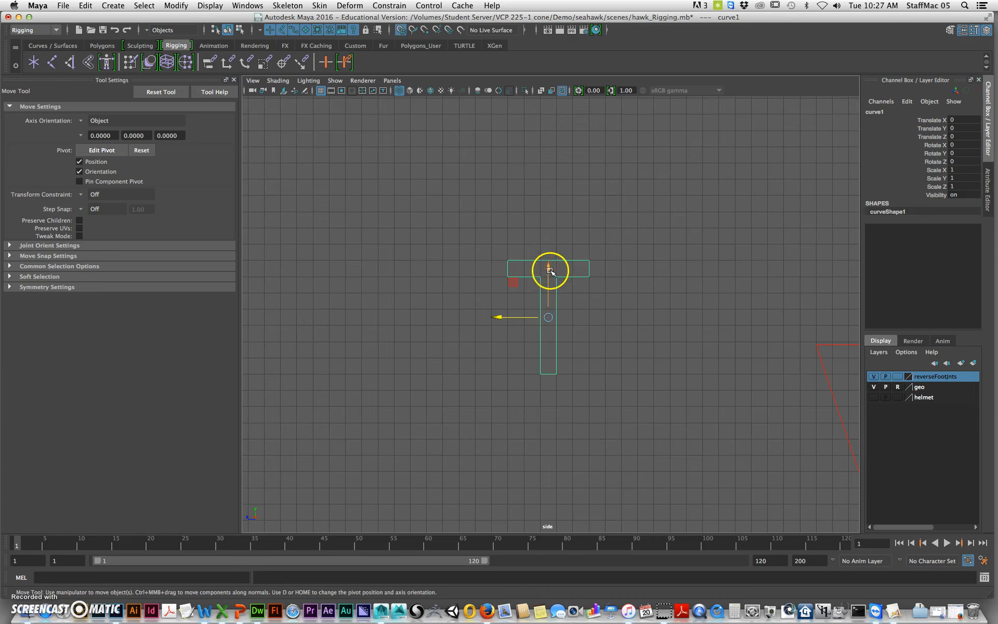
drag(547, 268, 549, 337)
key(z)
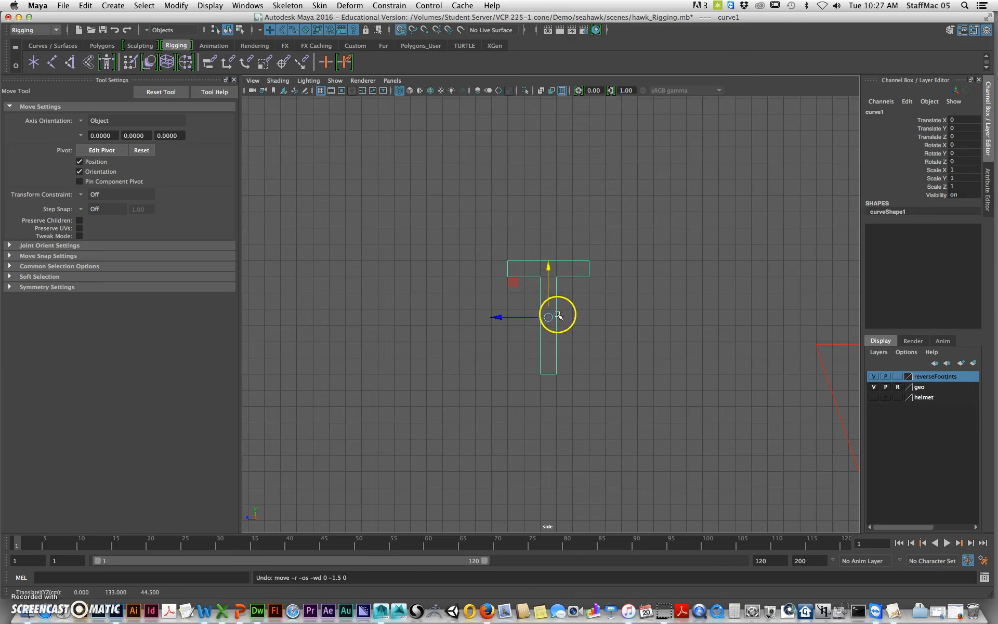
key(d)
key(x)
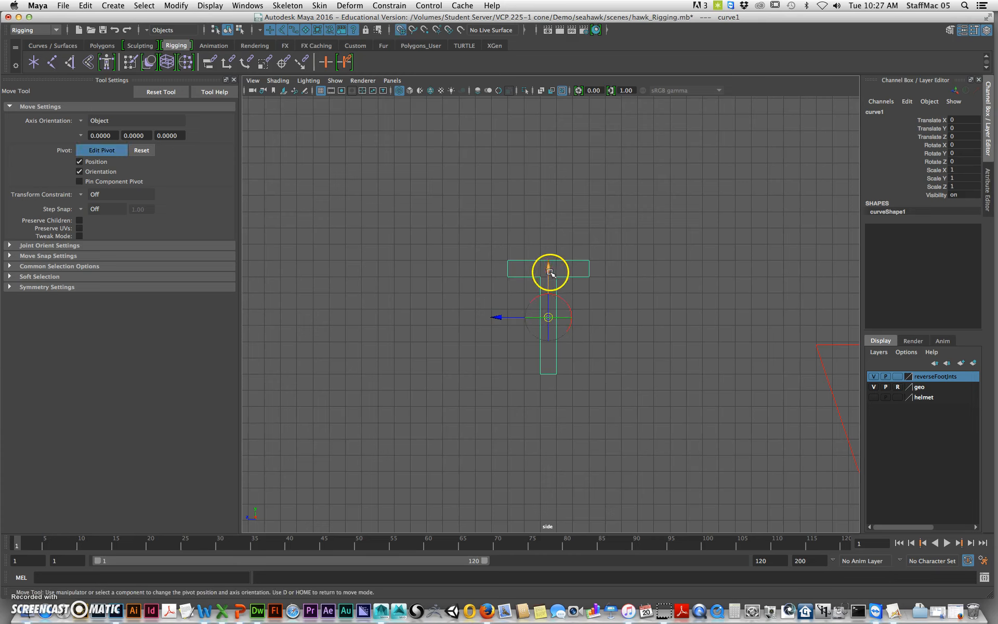
drag(548, 269, 545, 352)
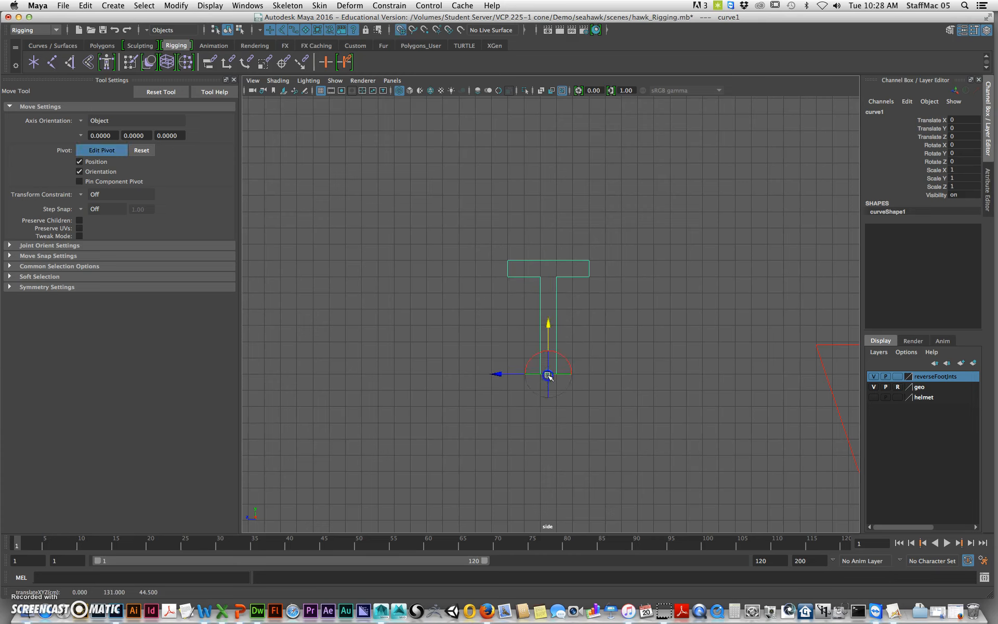
key(d)
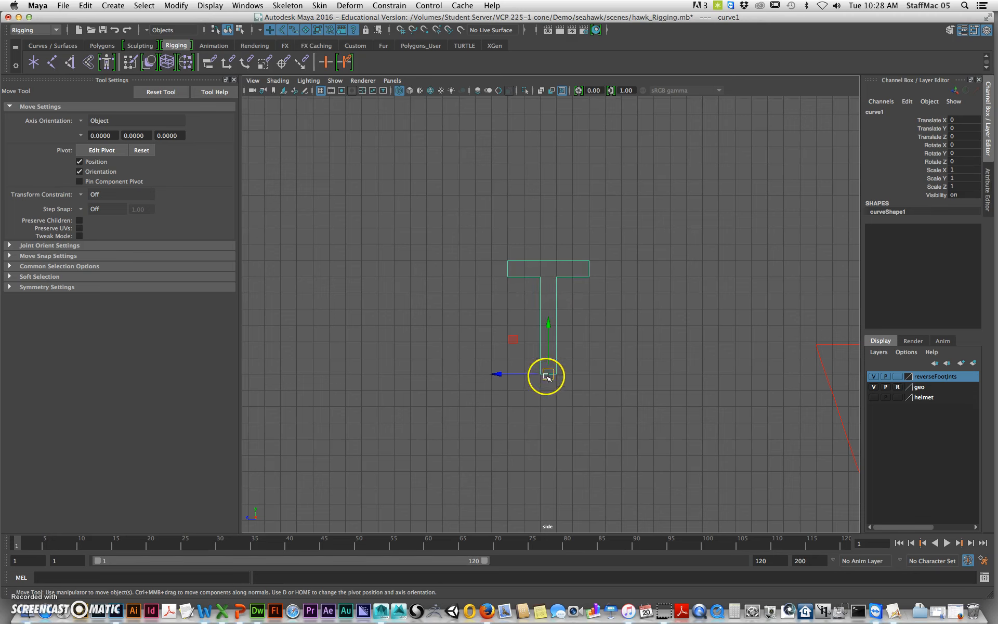
- Snap the T curve onto the joint at the base of the neck in the perspective view
key(space)
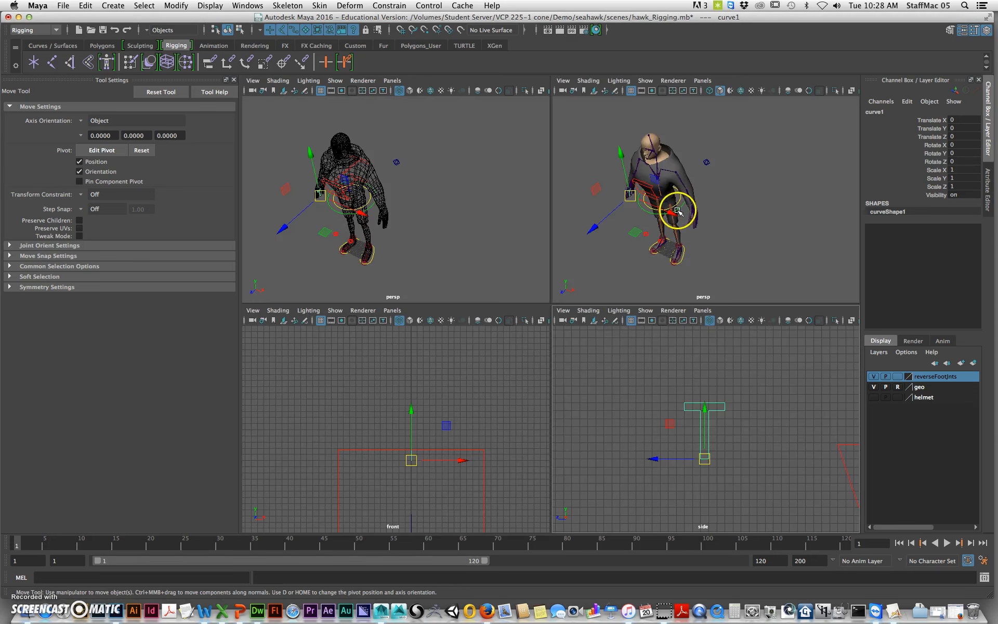
key(space)
scroll(646, 263, up, 2)
alt+middle_drag(466, 261, 598, 333)
alt+drag(598, 333, 575, 341)
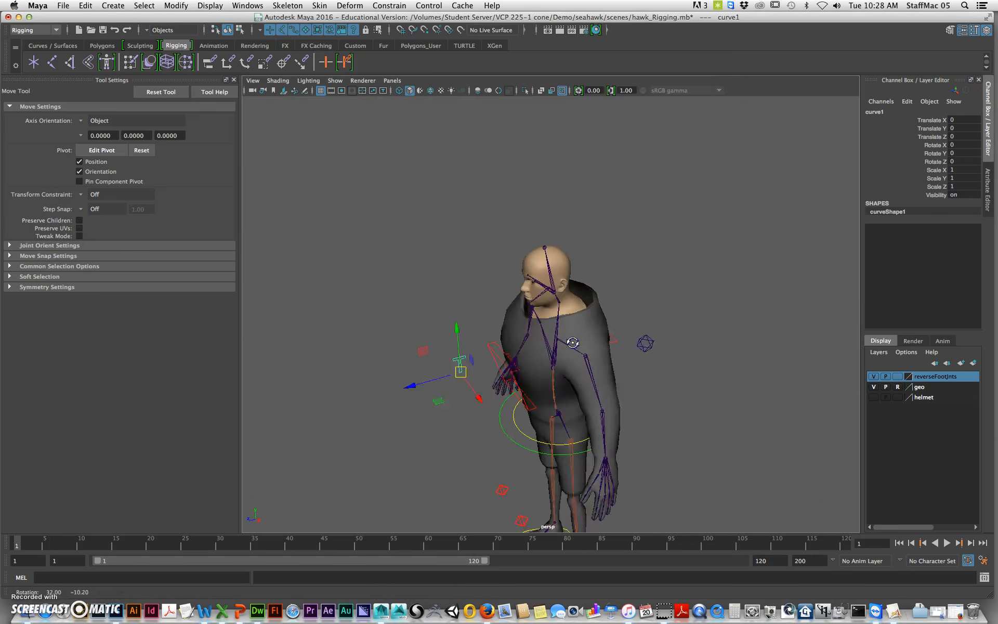
scroll(582, 335, up, 5)
alt+middle_drag(593, 331, 577, 322)
alt+drag(578, 322, 543, 298)
alt+right_drag(544, 298, 506, 293)
alt+drag(506, 292, 499, 317)
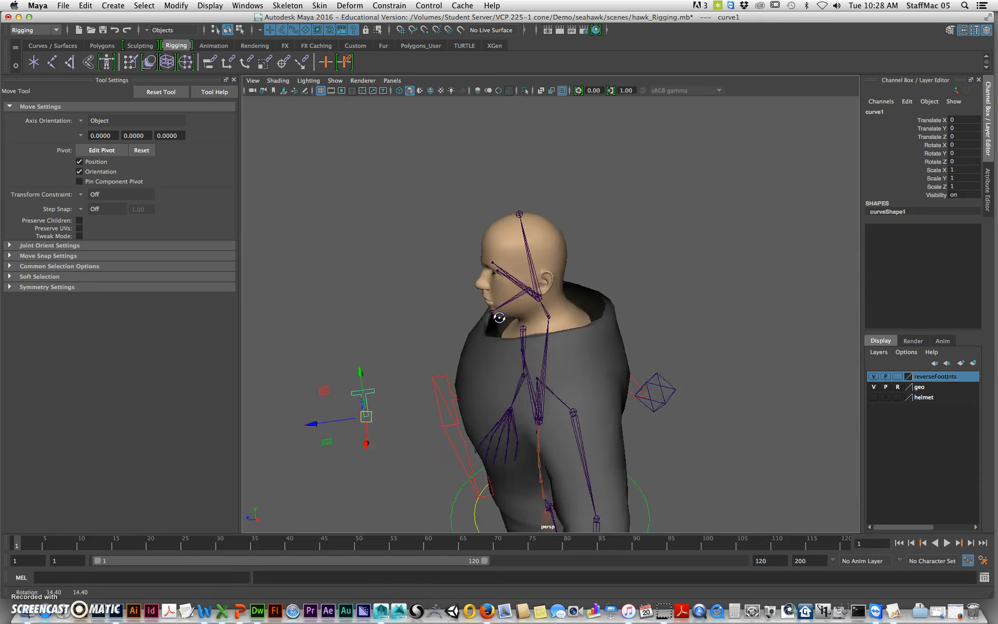
alt+right_drag(499, 316, 594, 315)
alt+drag(586, 320, 530, 341)
middle_drag(522, 344, 534, 330)
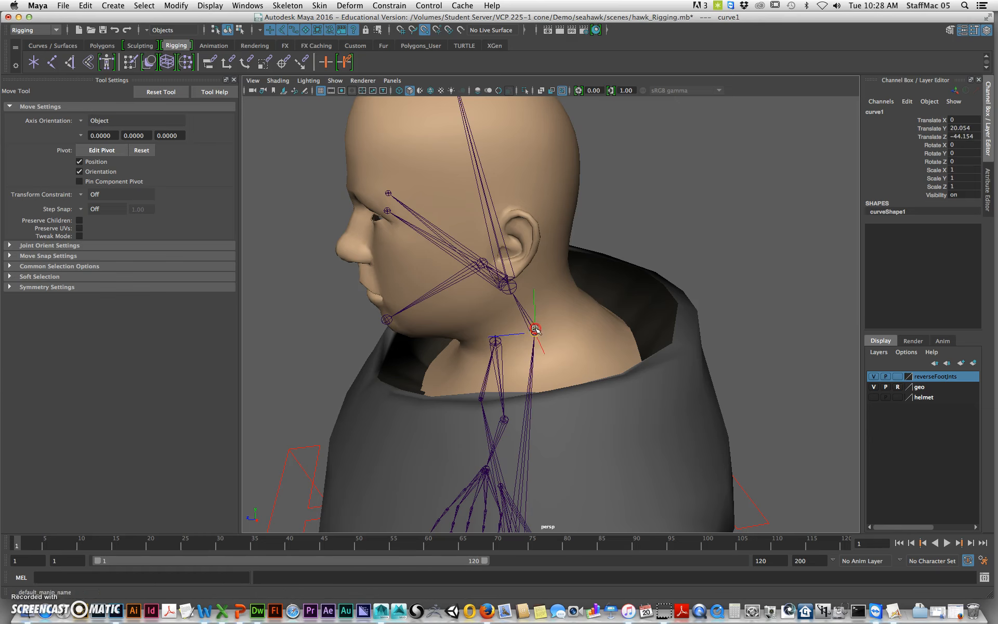
- Move the T curve behind the head to about Translate Z -73.2 and rotate it to -105 in X and 90 in Z
alt+right_drag(598, 343, 547, 345)
alt+drag(547, 344, 627, 348)
key(e)
key(w)
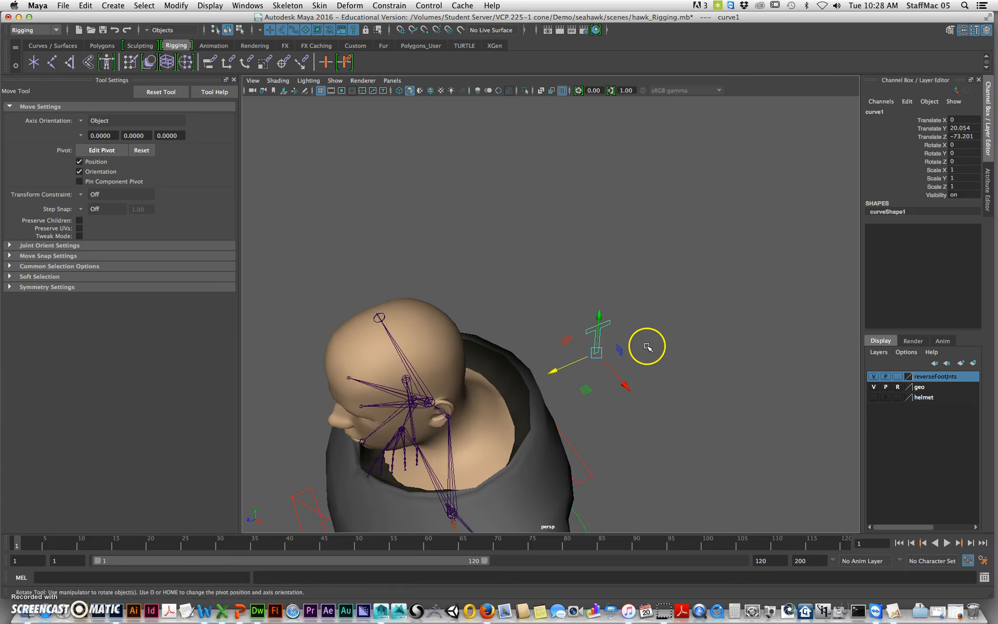
key(e)
drag(630, 363, 588, 305)
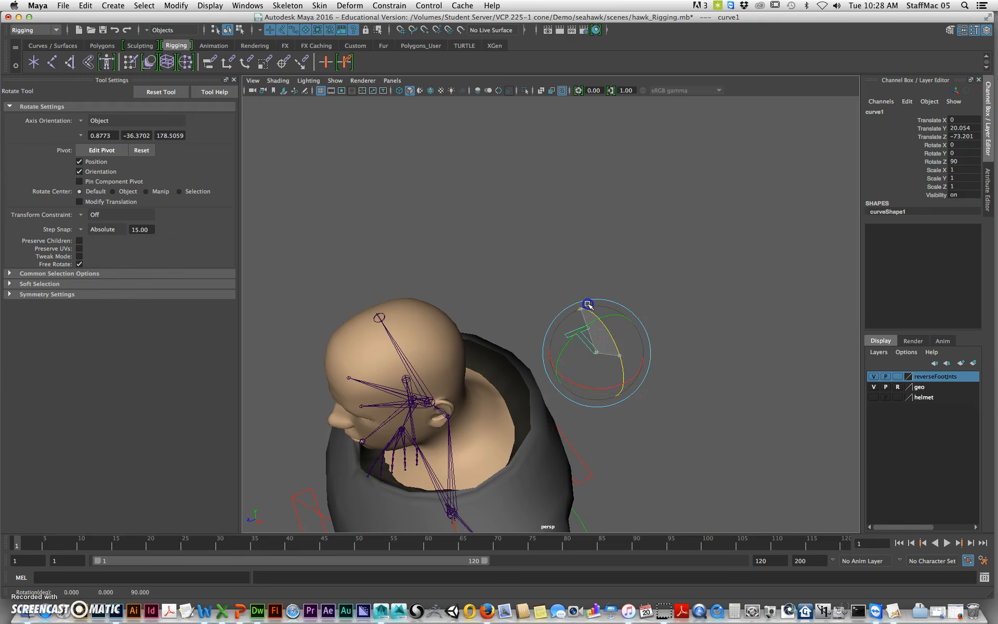
alt+drag(627, 382, 436, 294)
key(j)
alt+drag(535, 332, 567, 348)
key(r)
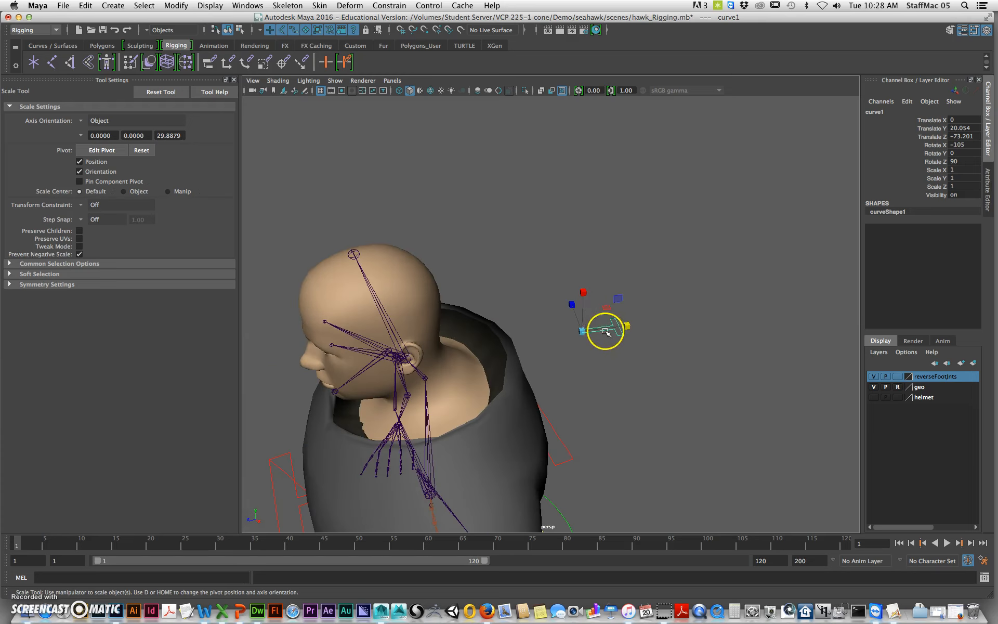
right_drag(621, 336, 582, 331)
mouse_move(574, 318)
mouse_down()
mouse_move(593, 342)
mouse_move(595, 332)
mouse_move(582, 337)
mouse_up()
key(w)
key(super+x)
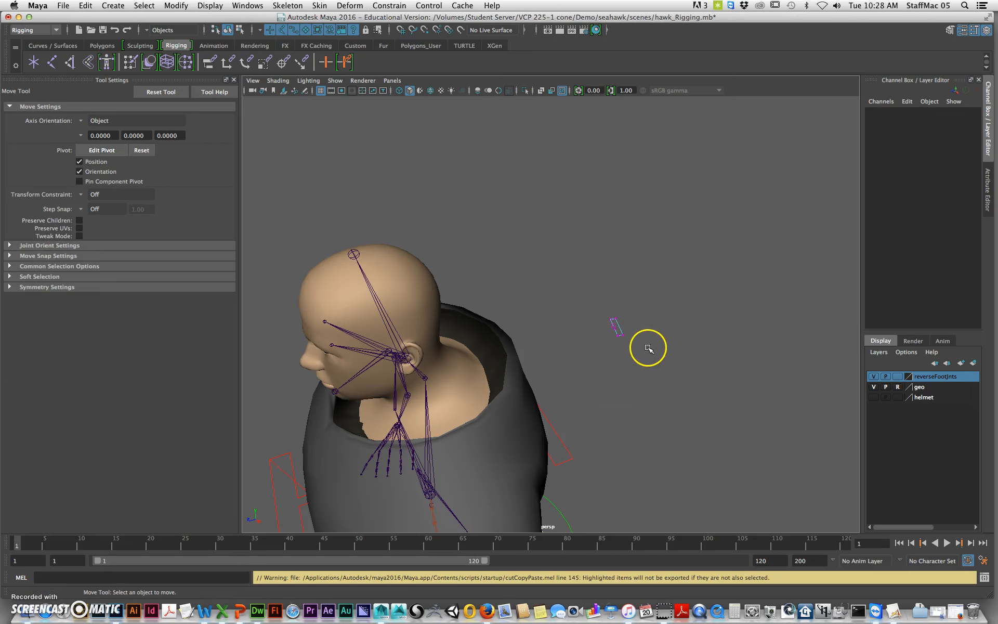
key(super+z)
key(super+z)
- Lengthen the T curve's stem by moving the crossbar's control vertices away from the base
drag(652, 276, 607, 366)
drag(668, 321, 664, 361)
right_drag(606, 296, 514, 350)
- Snap the T curve back onto the neck base joint and rotate it to slant up behind the neck, about -106, -21, 96
alt+drag(514, 350, 512, 332)
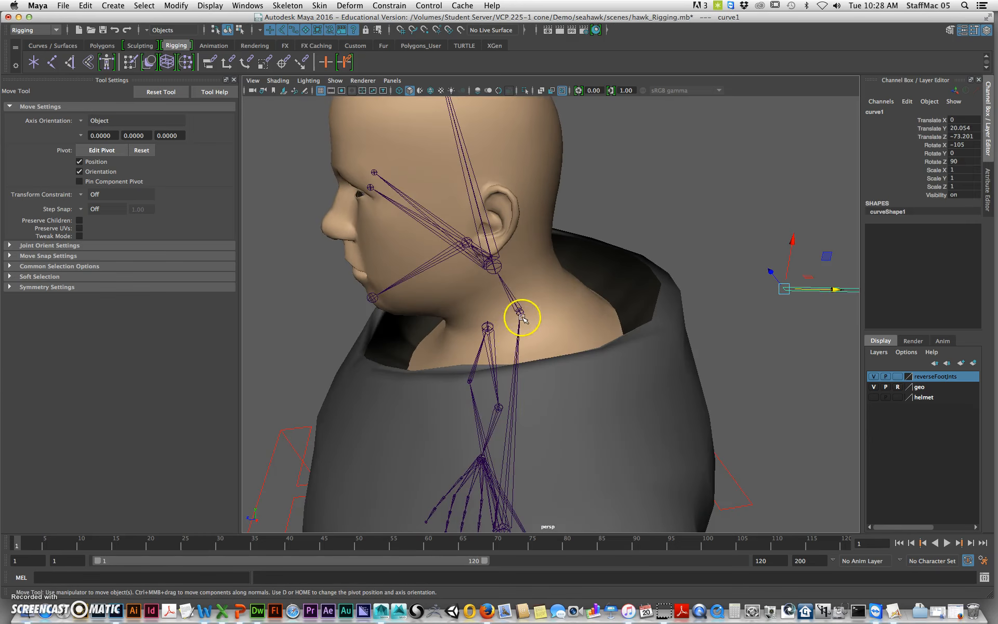
mouse_move(522, 292)
middle_down()
mouse_move(520, 314)
mouse_move(531, 301)
middle_up()
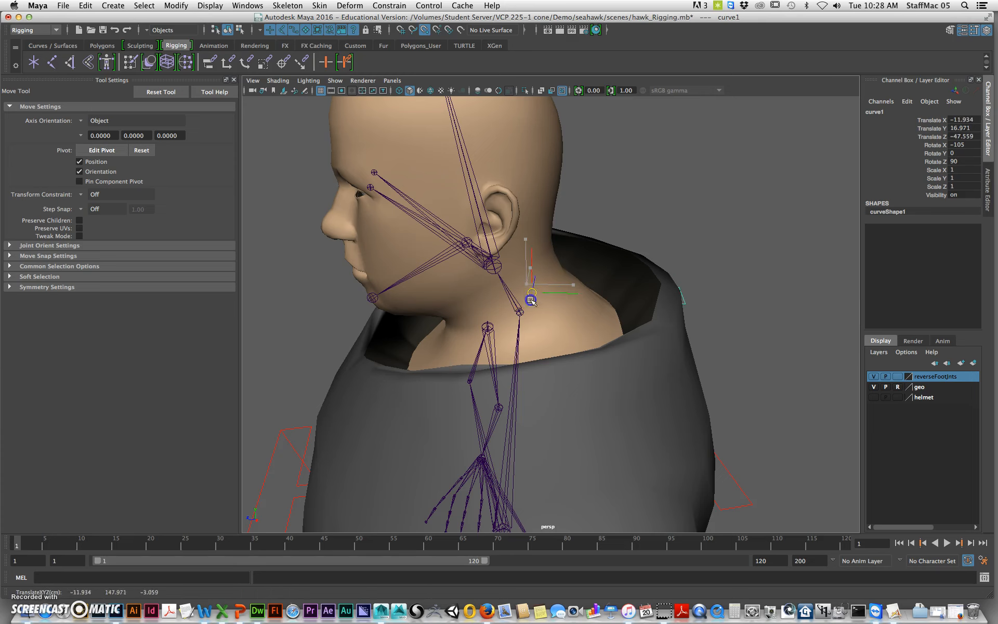
alt+drag(579, 363, 631, 343)
key(e)
drag(541, 292, 540, 284)
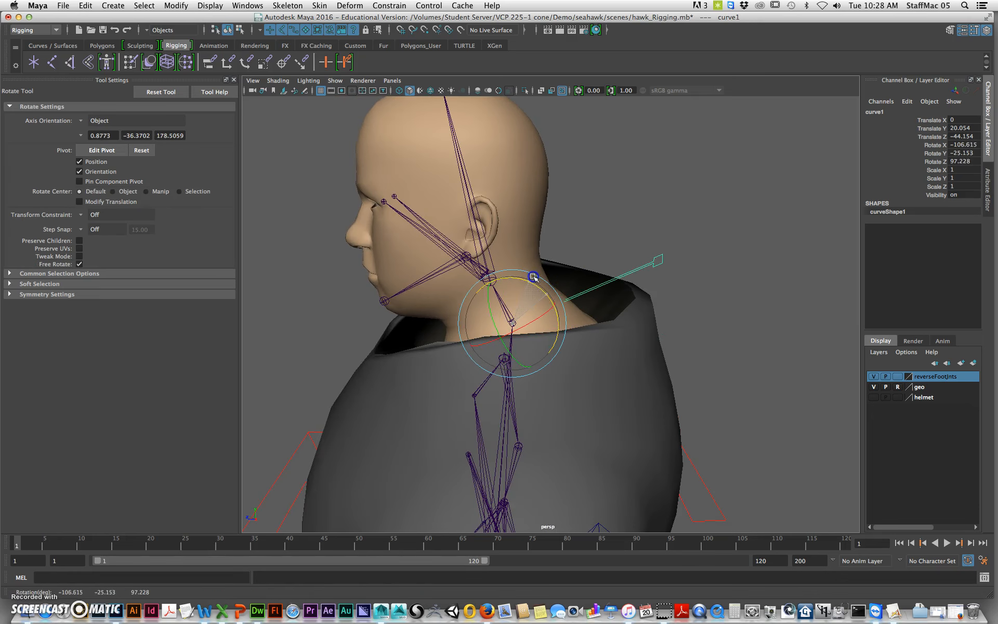
- Duplicate the neck's T curve and snap the copy onto the head joint at the top of the neck
alt+drag(634, 301, 589, 305)
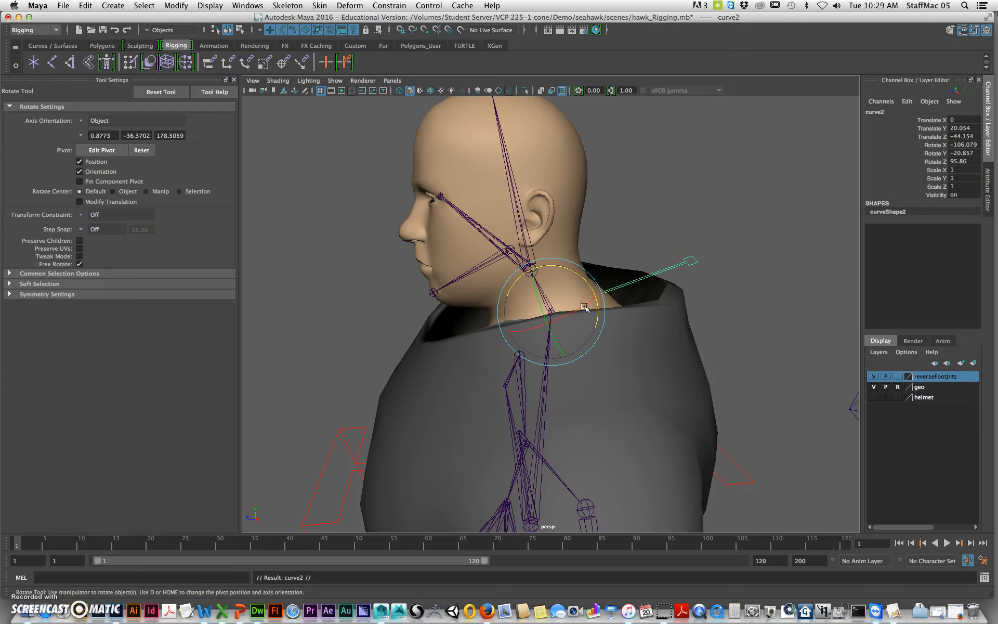
key(w)
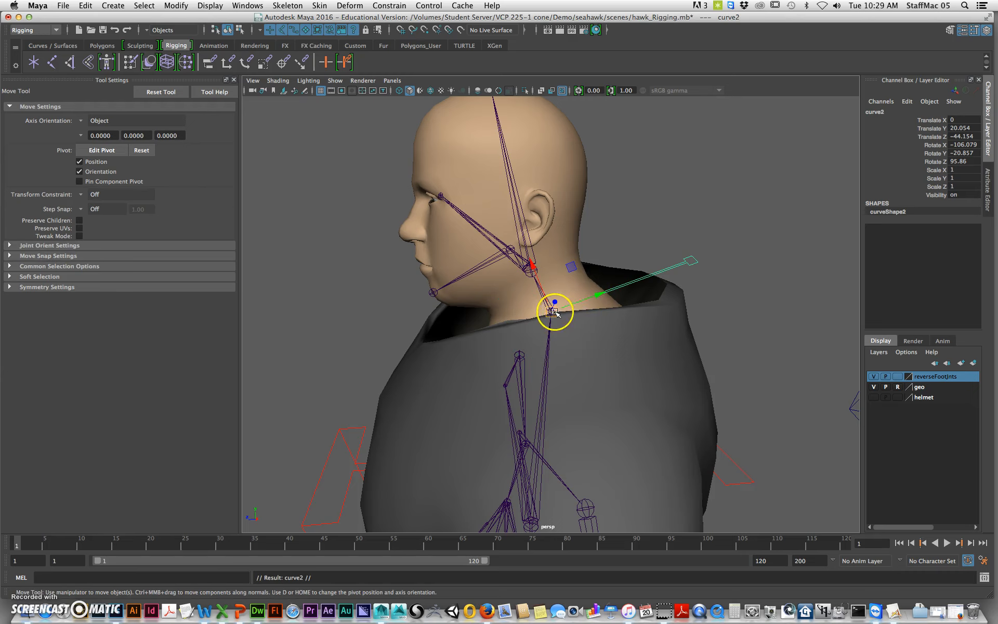
drag(554, 312, 537, 276)
drag(557, 316, 533, 281)
drag(556, 317, 563, 294)
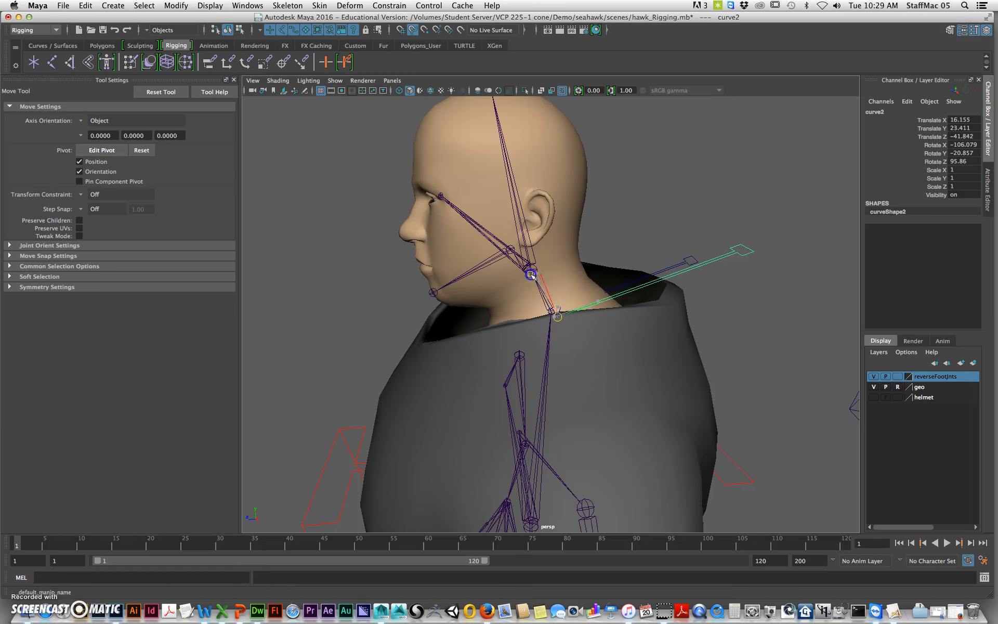
drag(558, 318, 534, 276)
- Shorten the head's T curve by moving its crossbar control vertices closer to the head
alt+drag(582, 300, 664, 318)
right_click(641, 225)
right_drag(675, 237, 641, 224)
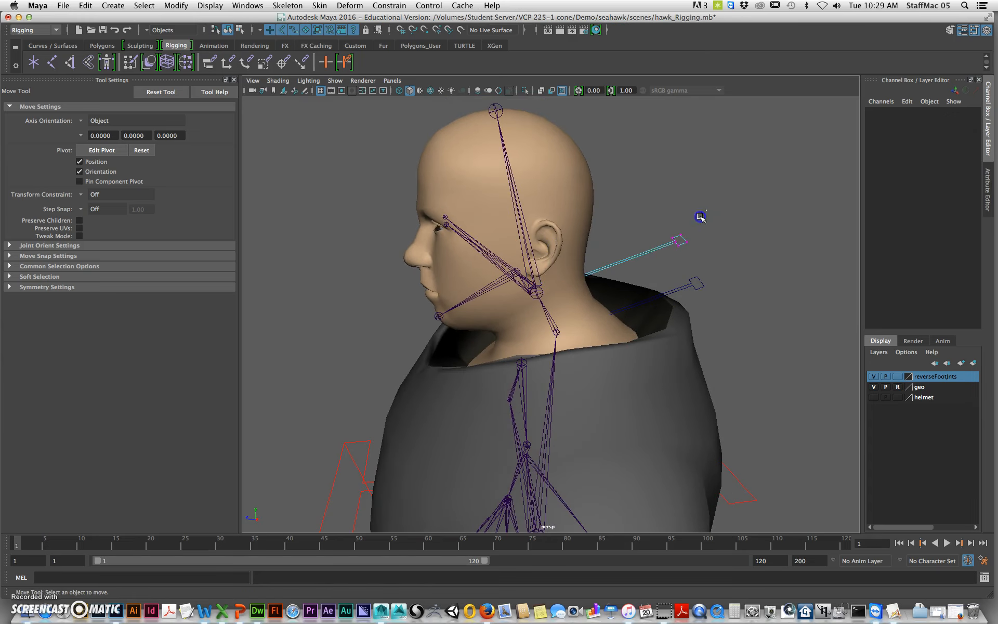
drag(702, 216, 666, 286)
drag(726, 222, 719, 225)
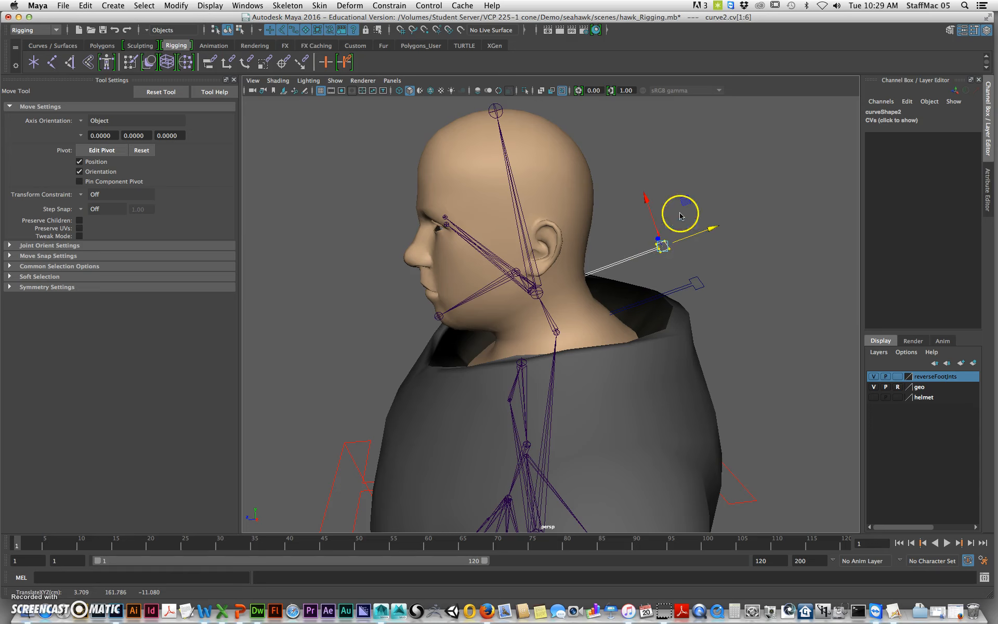
click(696, 218)
- Draw a closed, U-shaped linear CV curve for the jaw in the front view, snapped to the grid
alt+drag(726, 346, 560, 337)
alt+right_drag(683, 346, 485, 345)
alt+middle_drag(577, 463, 545, 335)
key(space)
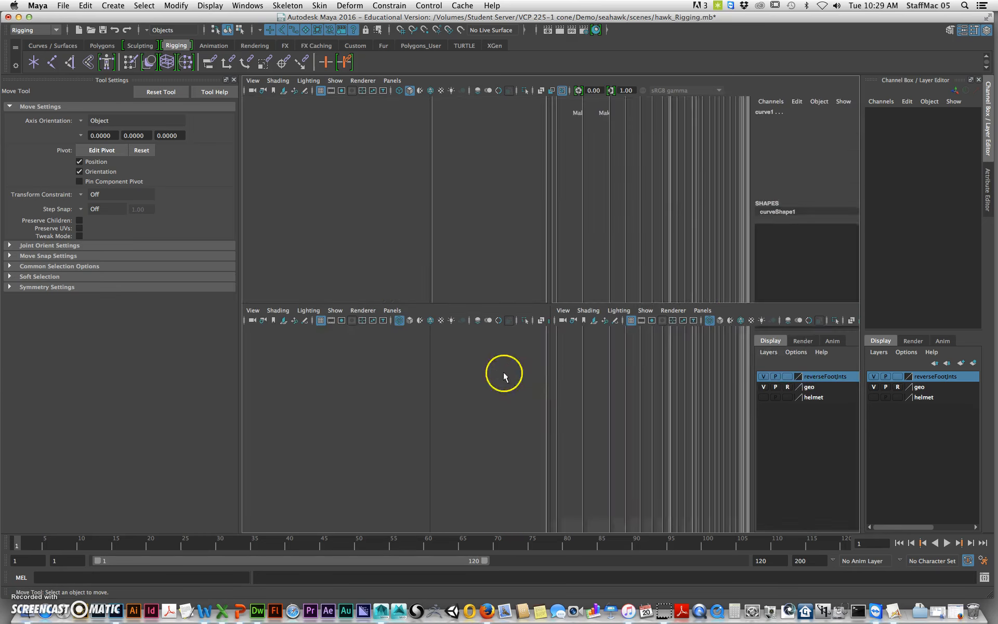
key(space)
alt+middle_drag(650, 378, 599, 305)
alt+middle_drag(441, 305, 451, 341)
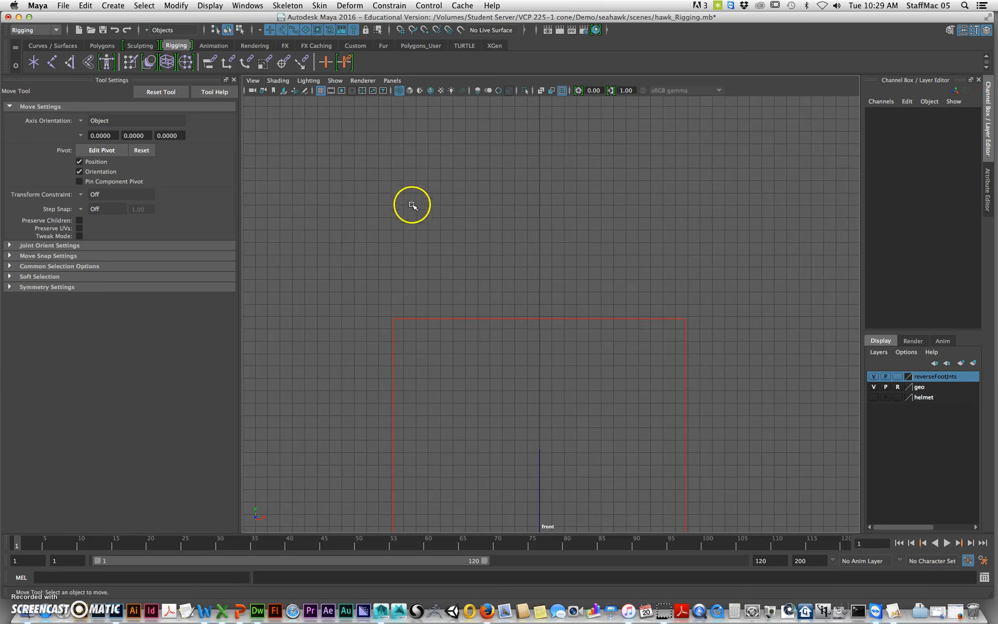
key(g)
alt+middle_drag(572, 253, 576, 267)
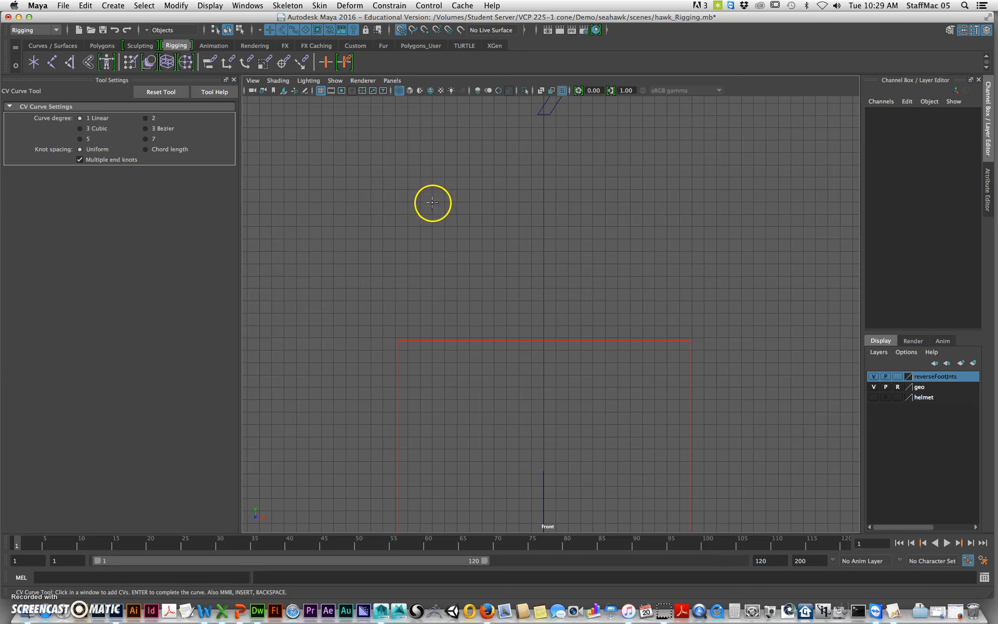
click(420, 215)
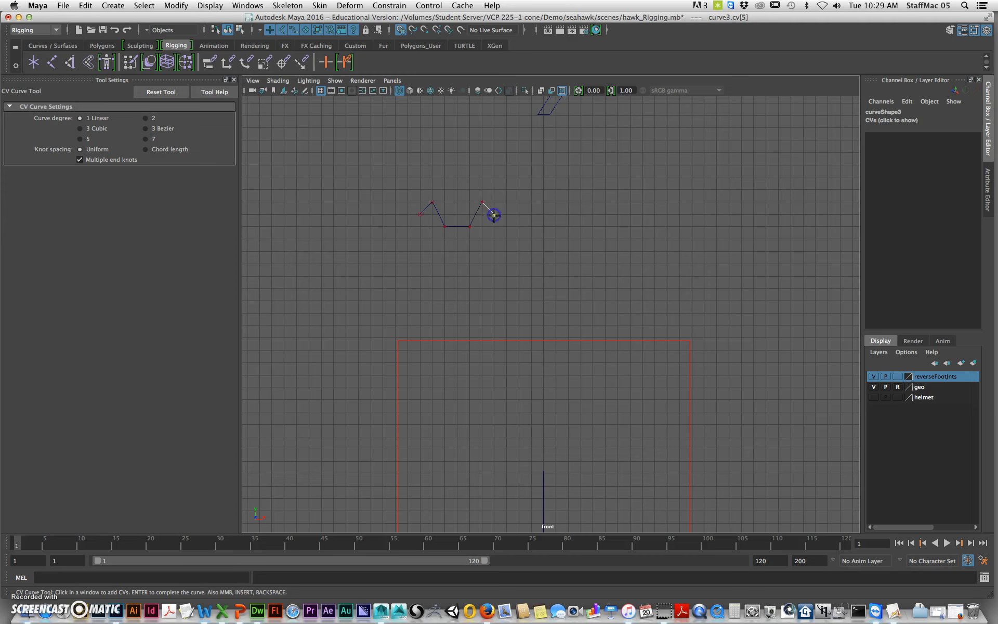
click(445, 239)
key(w)
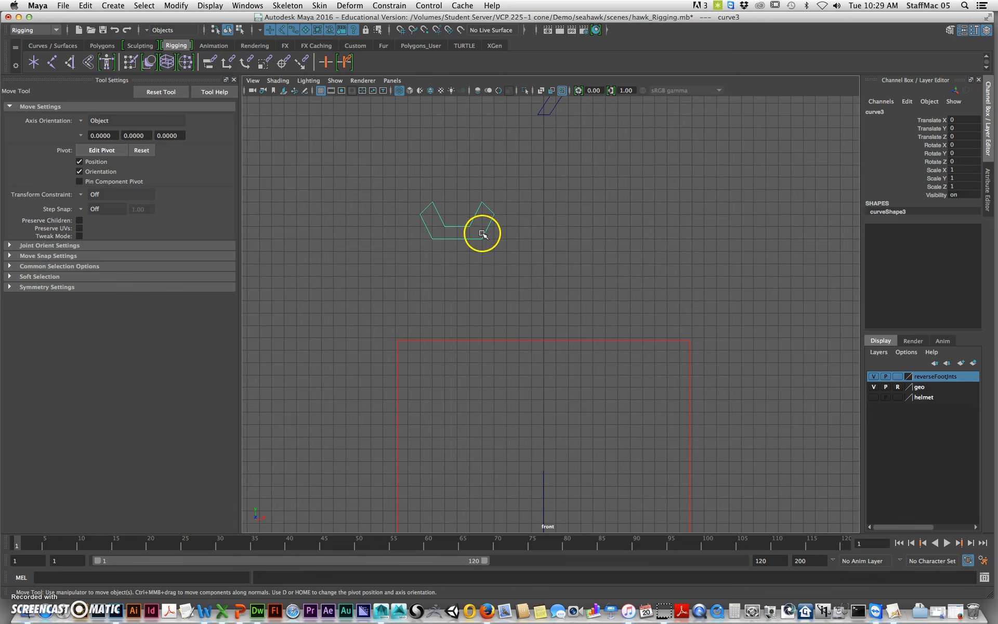
- Center the U-shaped curve's pivot and move the curve in front of the character to Translate Z 26.55
click(176, 6)
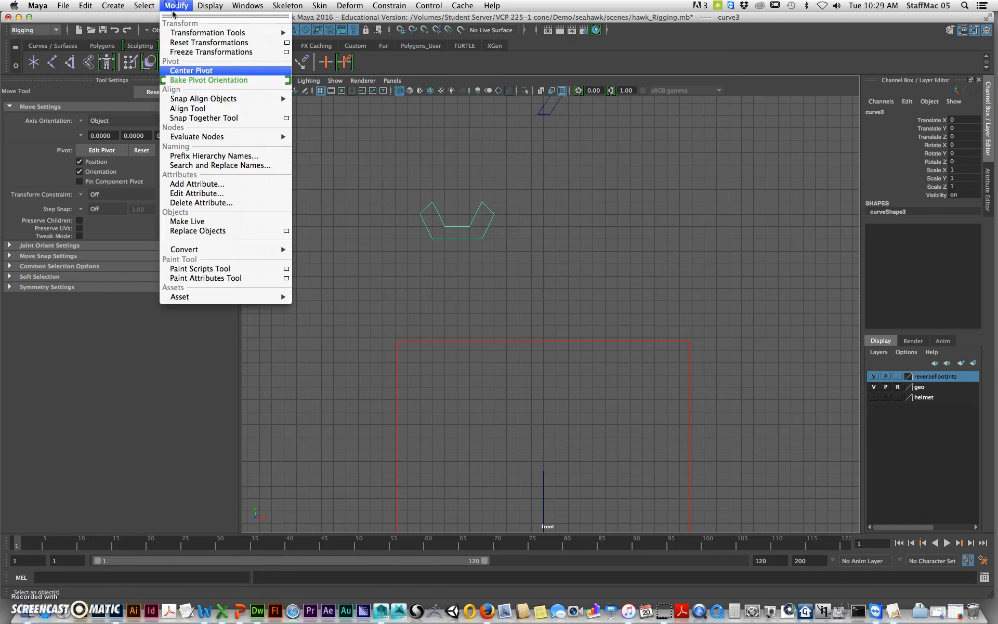
click(203, 77)
key(space)
key(space)
alt+drag(559, 249, 370, 338)
alt+right_drag(426, 329, 490, 319)
alt+middle_drag(466, 268, 475, 323)
alt+right_drag(474, 323, 500, 307)
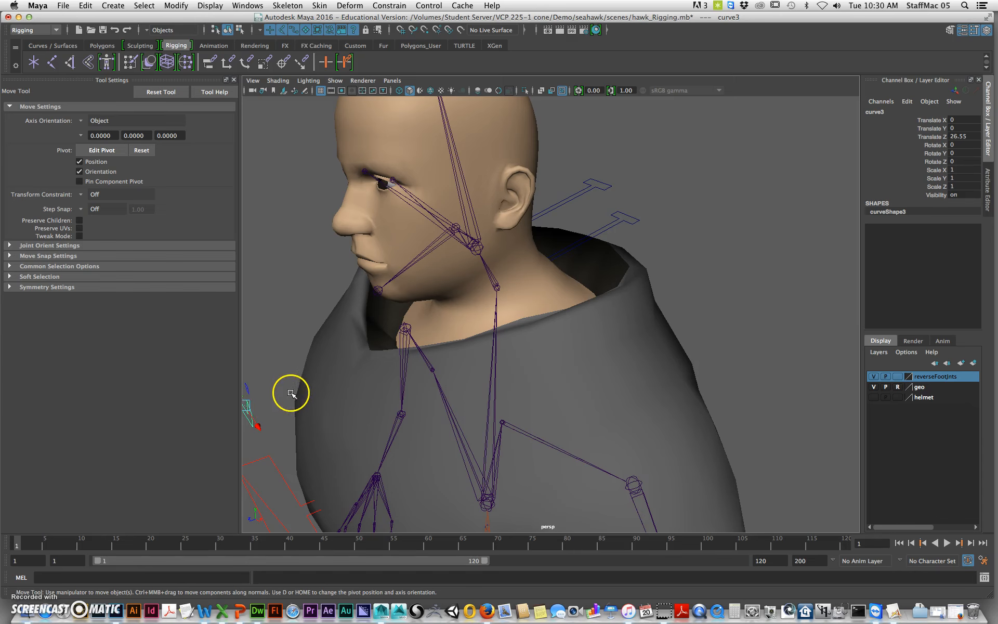
- Snap the U-shaped curve onto the jaw joint and pull it forward in front of the face to Translate Z 18.345
scroll(291, 394, down, 3)
drag(296, 391, 475, 248)
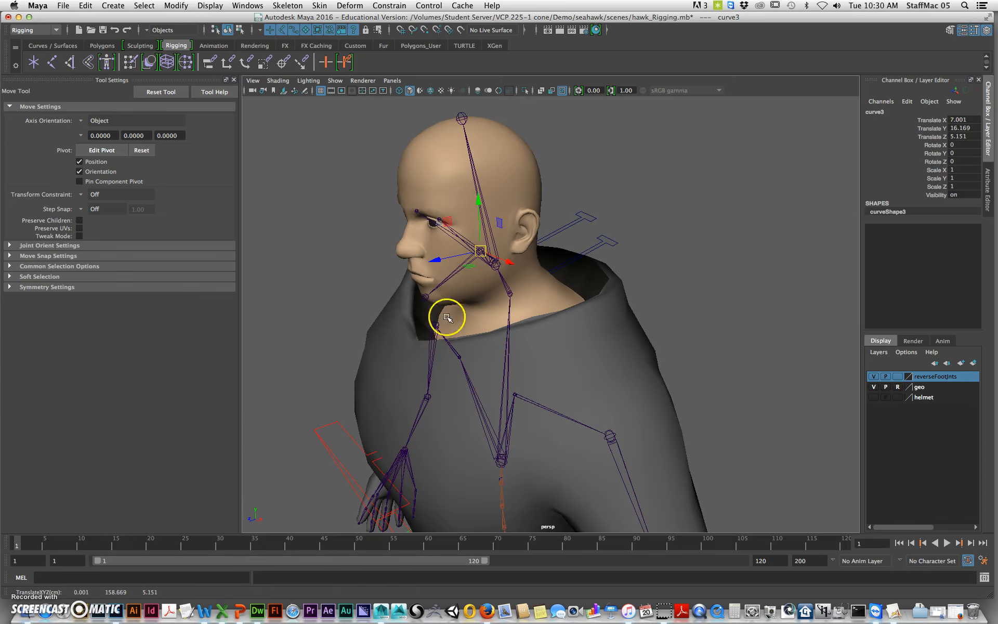
alt+right_drag(392, 323, 429, 284)
alt+middle_drag(430, 283, 537, 357)
alt+right_drag(537, 356, 585, 358)
alt+middle_drag(585, 358, 540, 329)
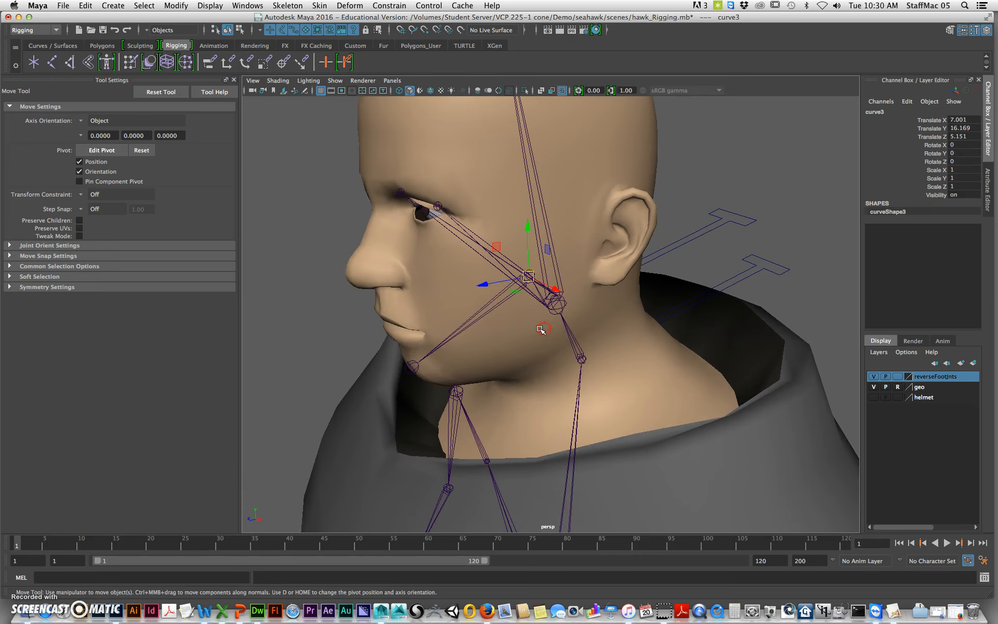
drag(484, 290, 385, 234)
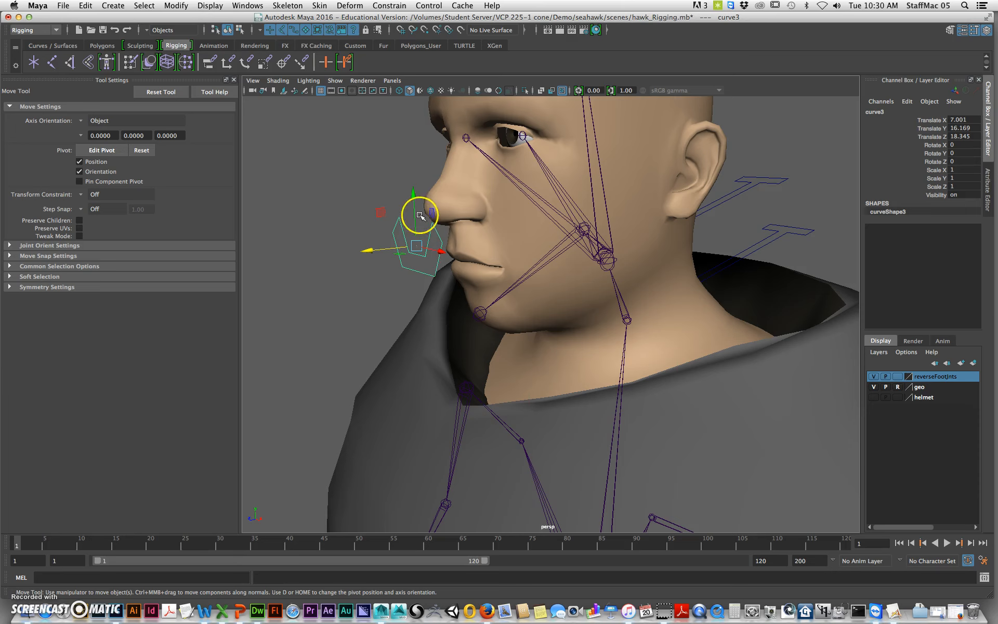
- Lower the U-shaped curve to chin height at Translate Y 12.794, keeping it selected
drag(426, 252, 433, 309)
click(433, 309)
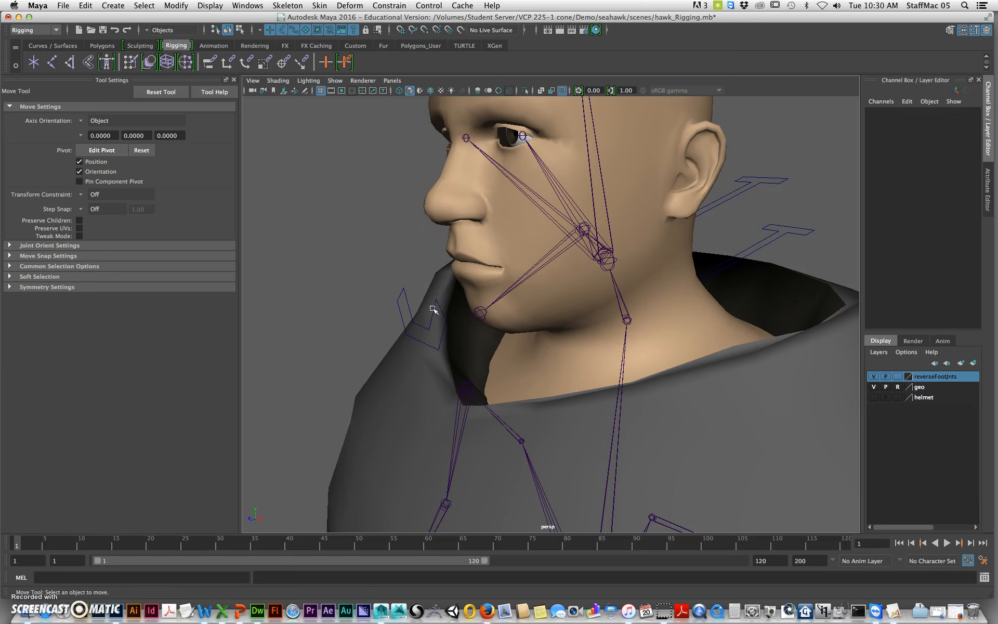
key(super+c)
key(super+z)
key(super+z)
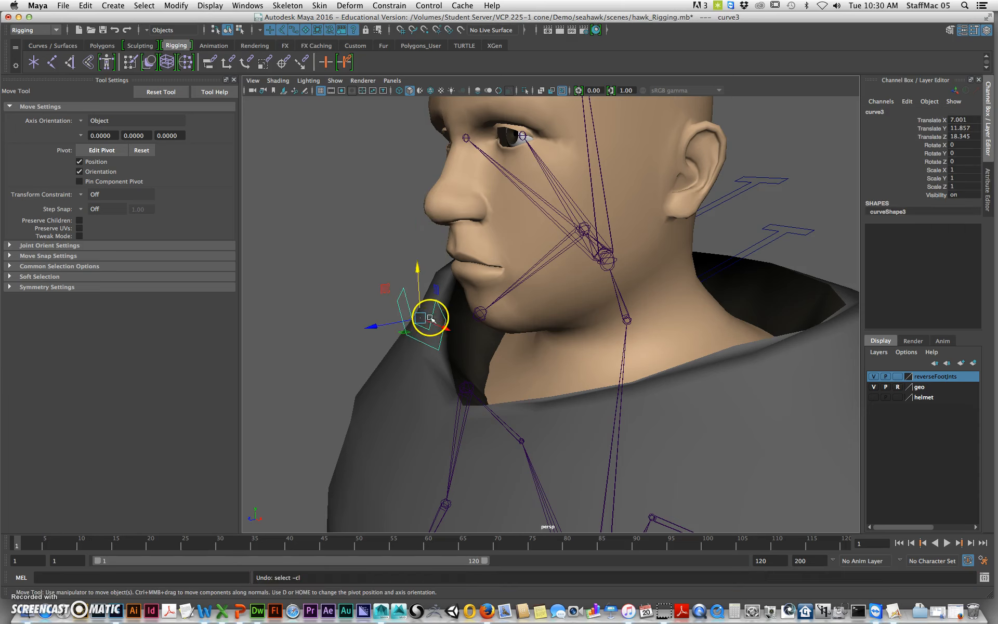
drag(413, 197, 467, 288)
- Show the jaw curve's control vertices, select the end vertices on both arms and pull them back along the jaw
alt+middle_drag(616, 279, 448, 292)
mouse_move(531, 299)
alt+mouse_down()
mouse_move(514, 301)
mouse_move(542, 290)
mouse_move(532, 302)
alt+mouse_up()
right_drag(500, 250, 442, 250)
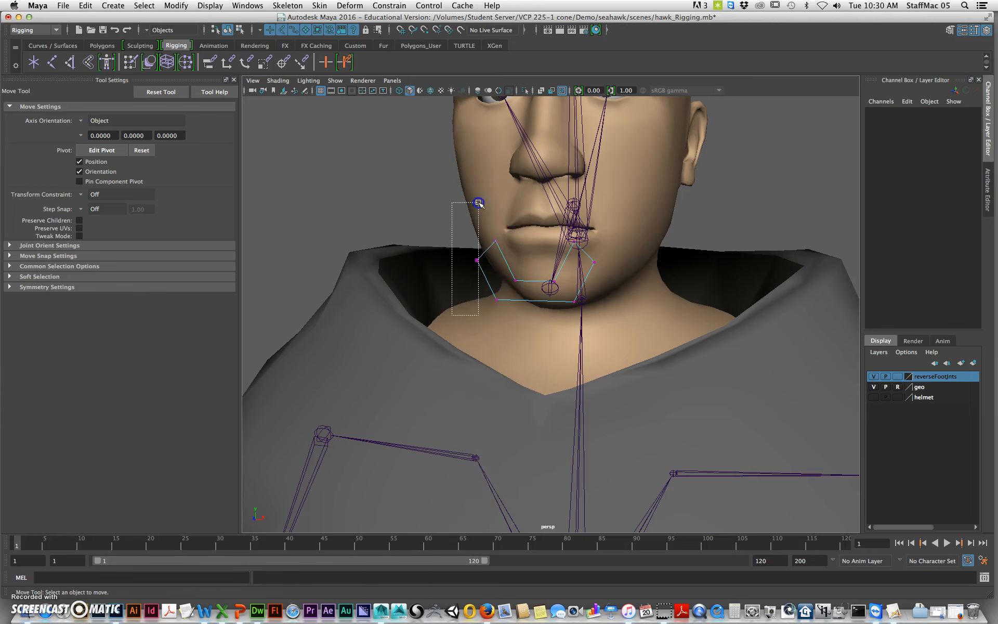
drag(479, 202, 480, 204)
shift+drag(502, 249, 502, 250)
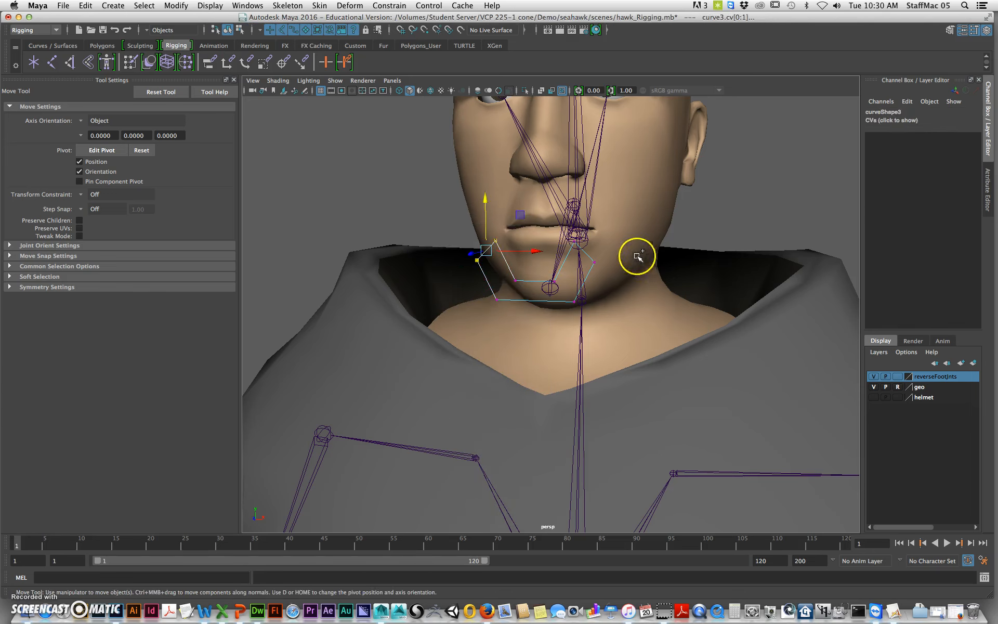
alt+drag(602, 287, 535, 296)
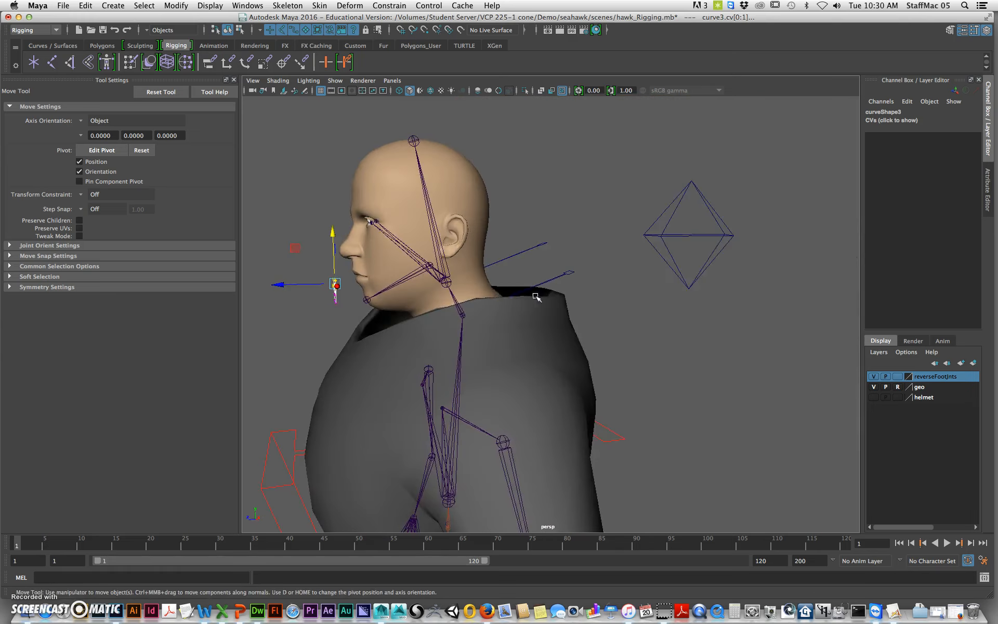
alt+middle_drag(535, 296, 613, 302)
drag(371, 289, 656, 305)
- Scale the end control vertices of both arms outward in X to match the width of the face
key(r)
alt+middle_drag(656, 305, 633, 328)
scroll(633, 327, up, 2)
drag(630, 289, 626, 289)
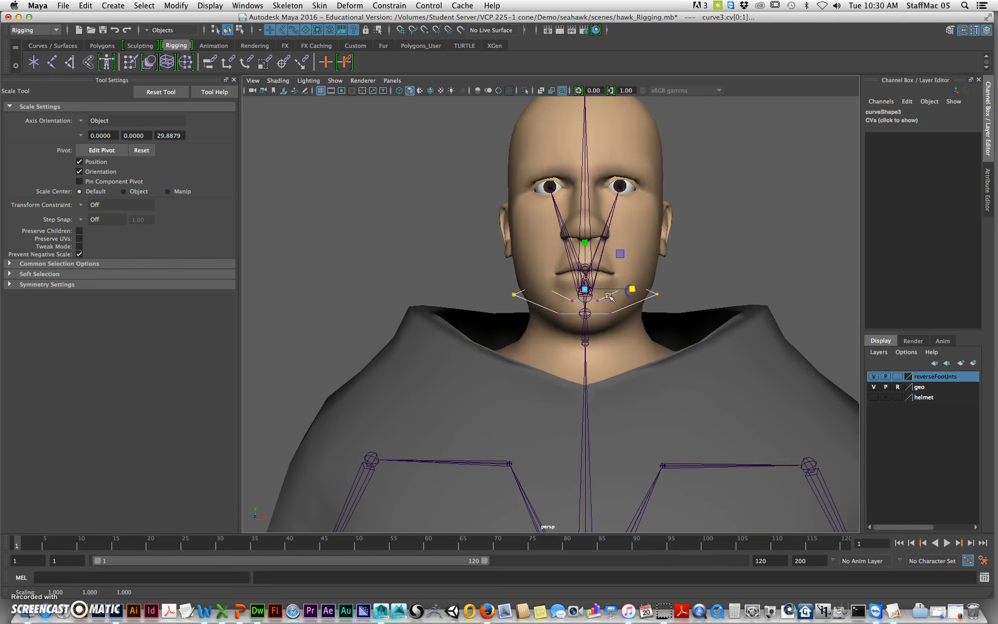
shift+drag(676, 257, 658, 283)
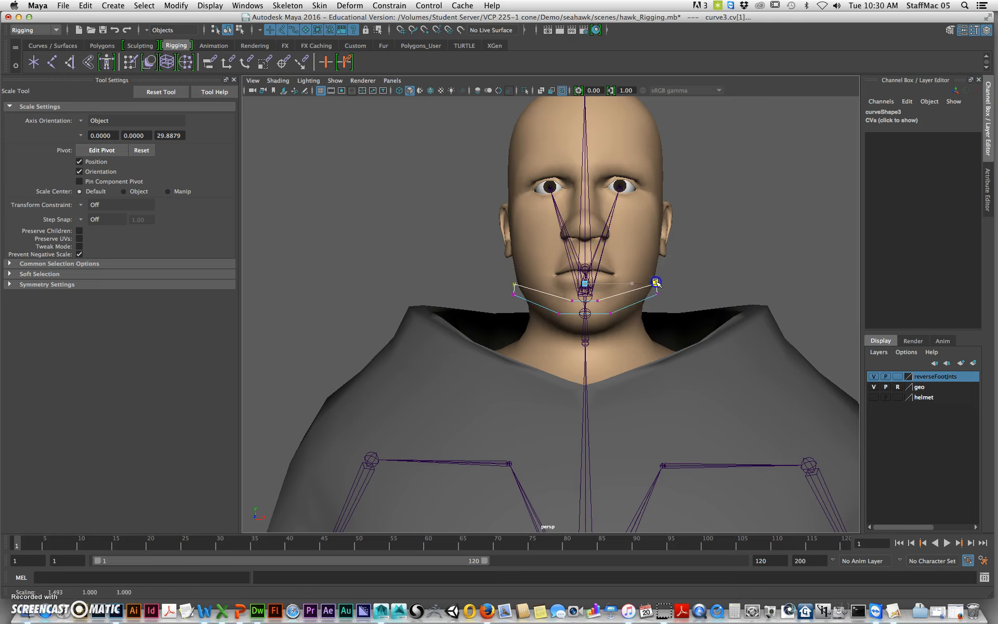
- Reposition the jaw curve's control vertices from the side so that its arms wrap around the jawline
alt+drag(659, 281, 525, 314)
drag(383, 356, 459, 314)
key(w)
drag(372, 318, 519, 341)
drag(713, 282, 677, 316)
key(r)
shift+click(549, 321)
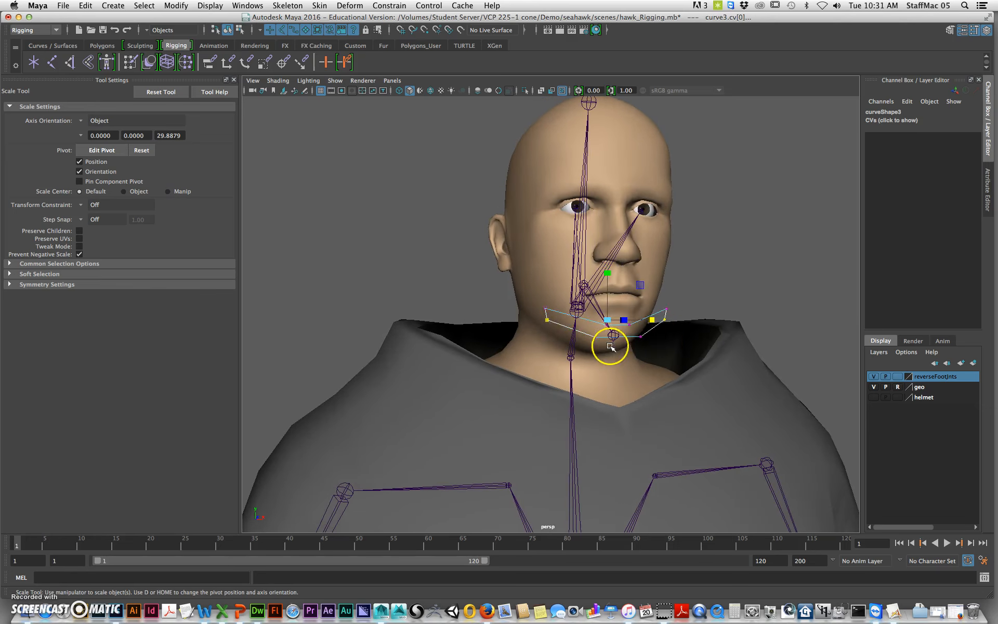
- Move and scale the curve's lower control vertices to fit around the chin, and return to object mode
alt+drag(613, 345, 623, 355)
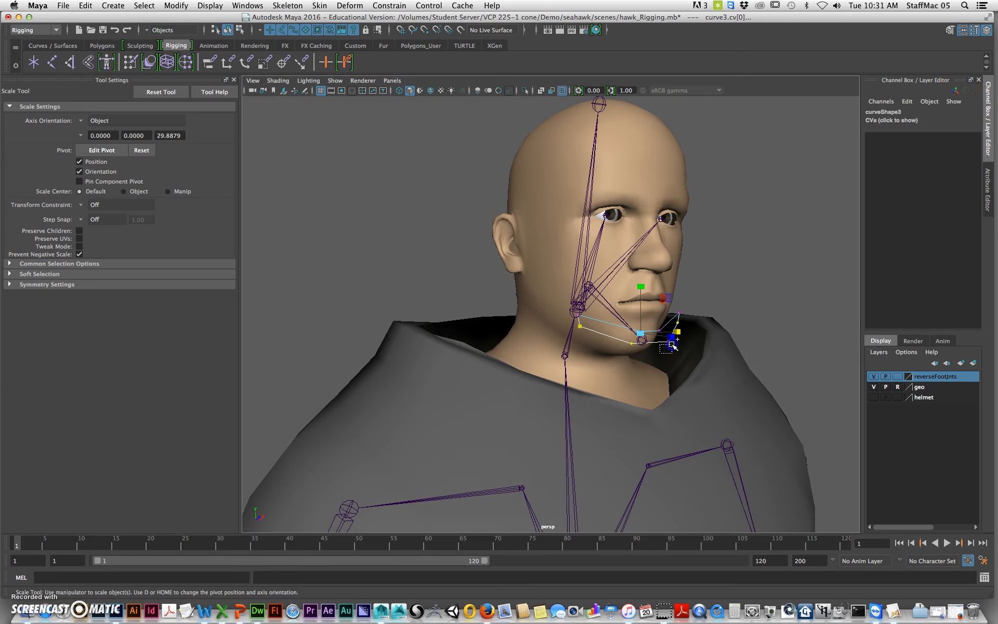
key(w)
alt+drag(644, 290, 638, 339)
alt+right_drag(639, 338, 666, 346)
drag(684, 342, 641, 344)
click(518, 354)
shift+click(611, 364)
key(r)
right_drag(648, 311, 709, 318)
click(632, 412)
- Enable drawing overrides on the jaw curve's shape and set its index color to yellow
alt+drag(583, 384, 534, 380)
alt+right_drag(534, 381, 374, 361)
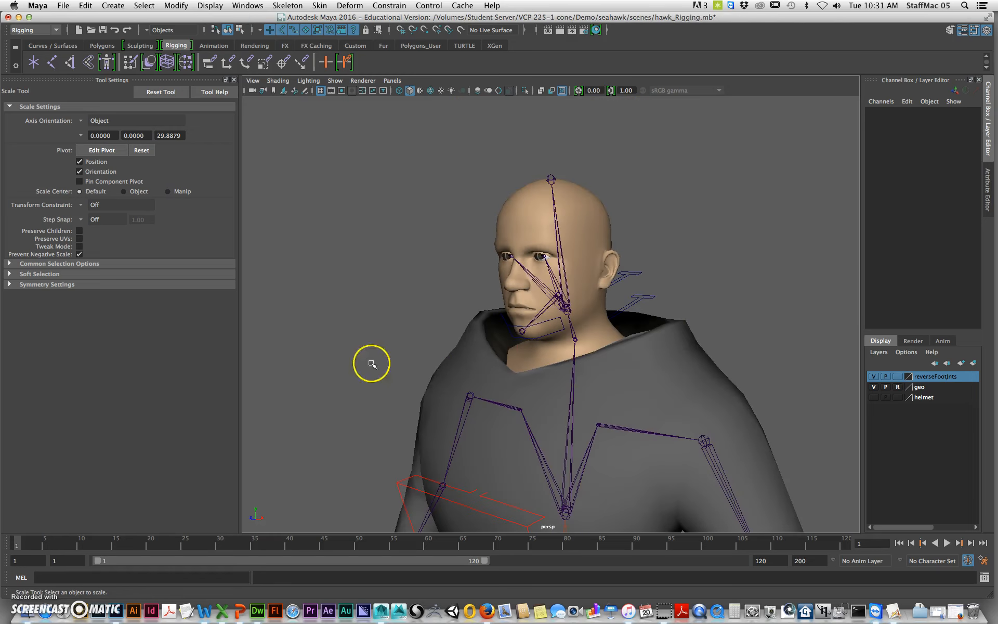
alt+drag(510, 357, 585, 336)
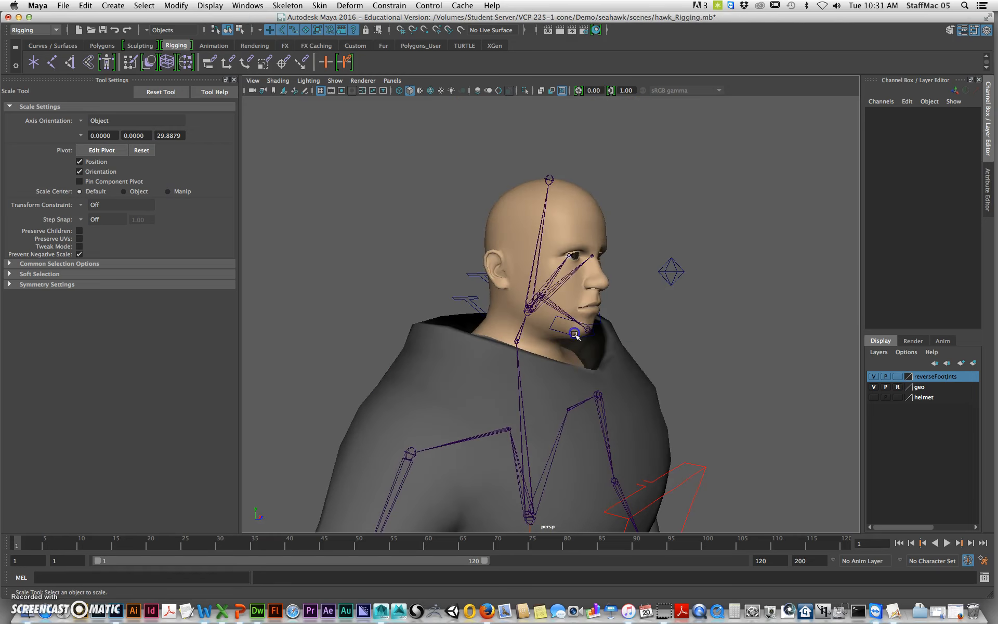
click(557, 331)
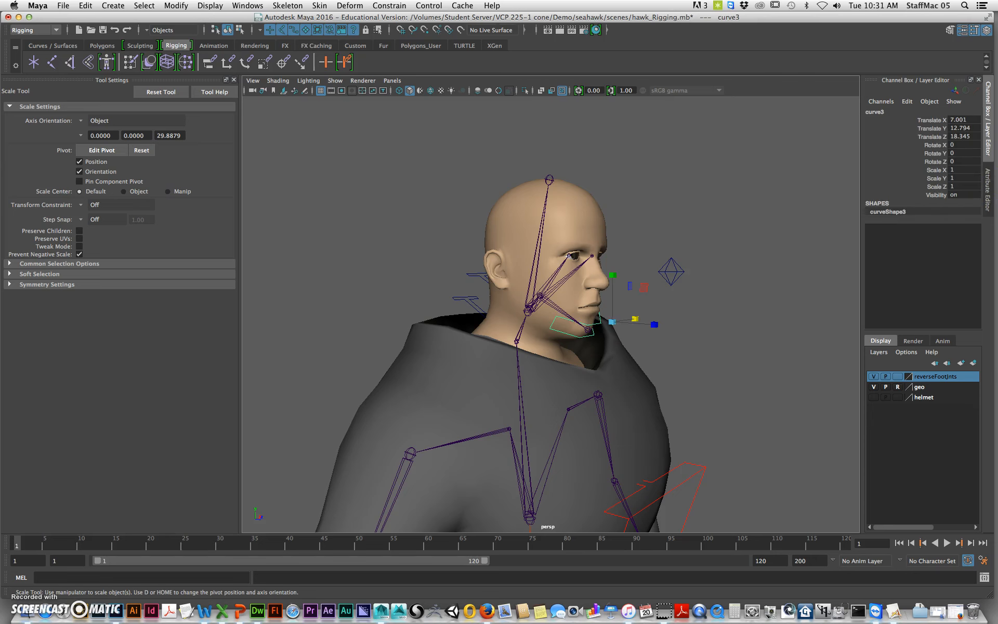
click(989, 177)
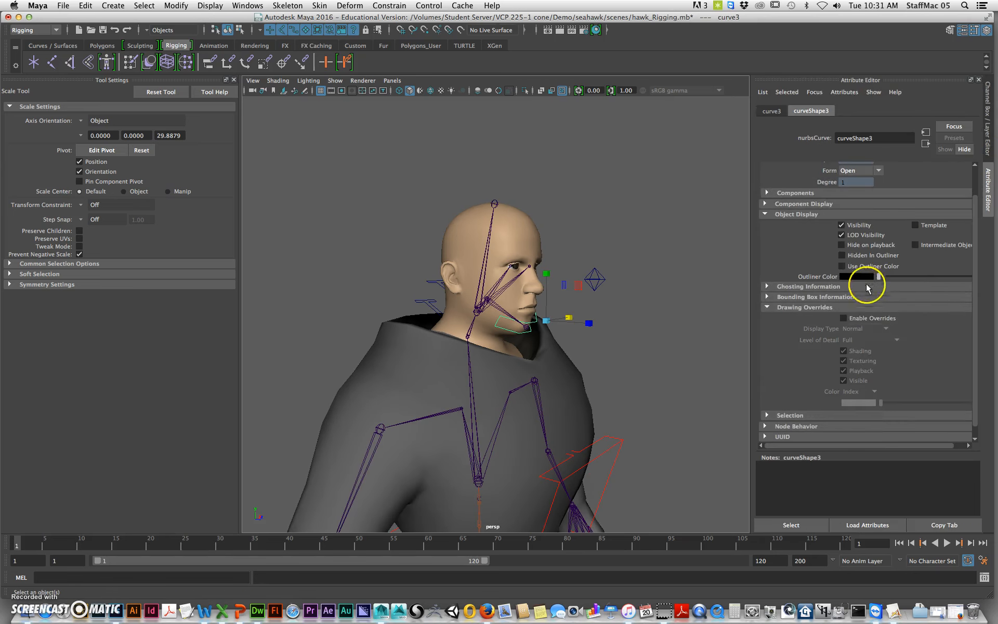
click(874, 319)
drag(881, 404, 911, 405)
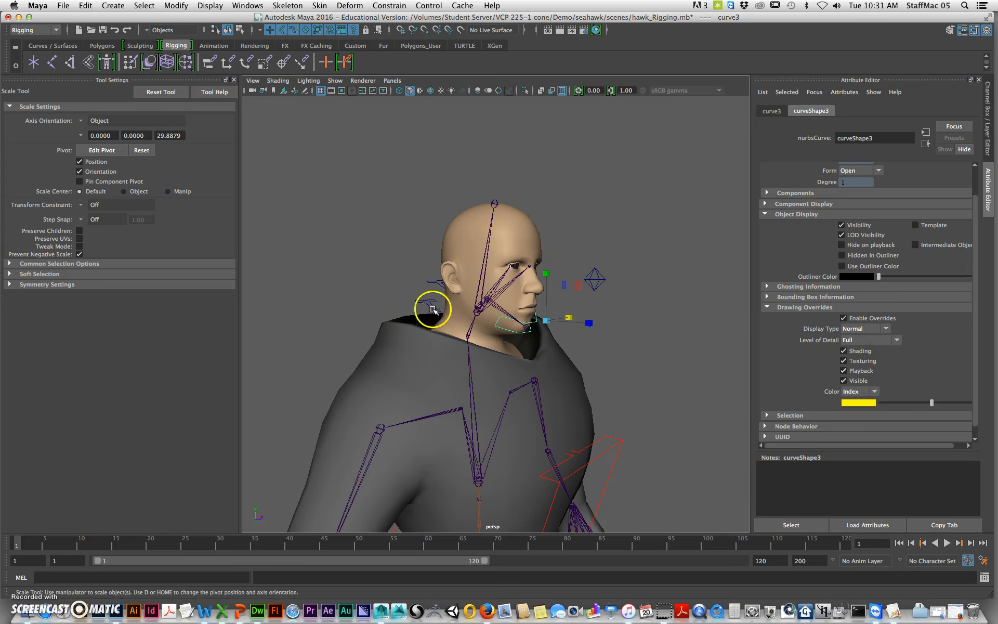
- Enable drawing overrides on the neck and head T curves and set both index colors to red
alt+drag(433, 310, 465, 309)
click(394, 303)
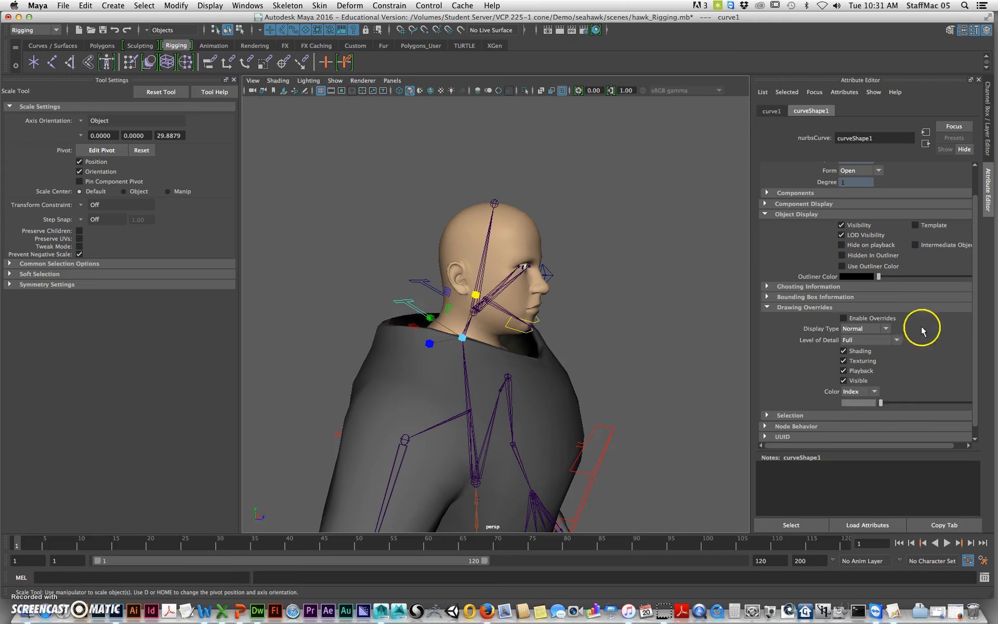
click(881, 319)
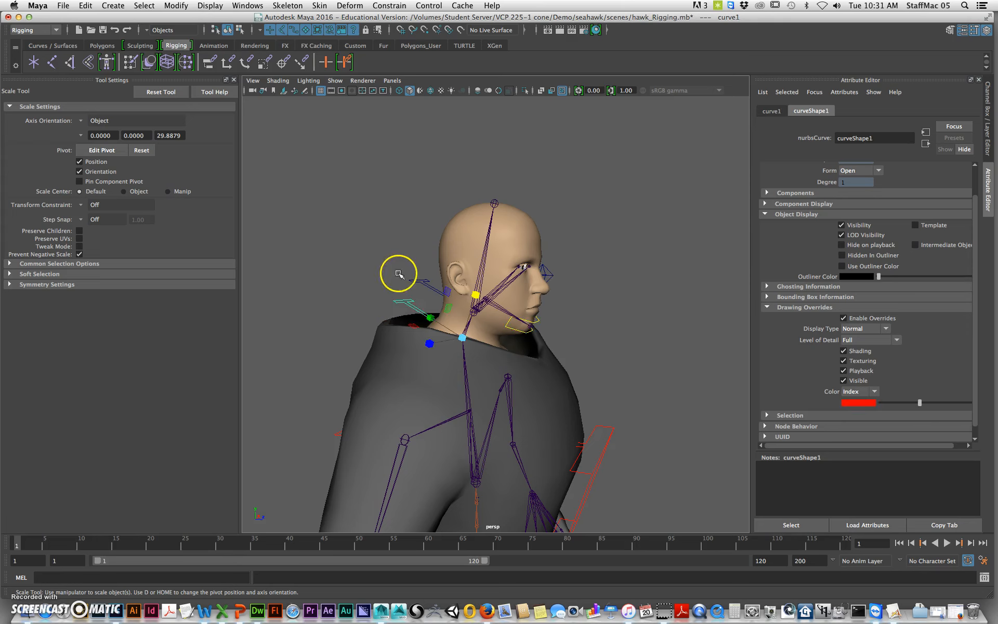
click(550, 294)
click(884, 318)
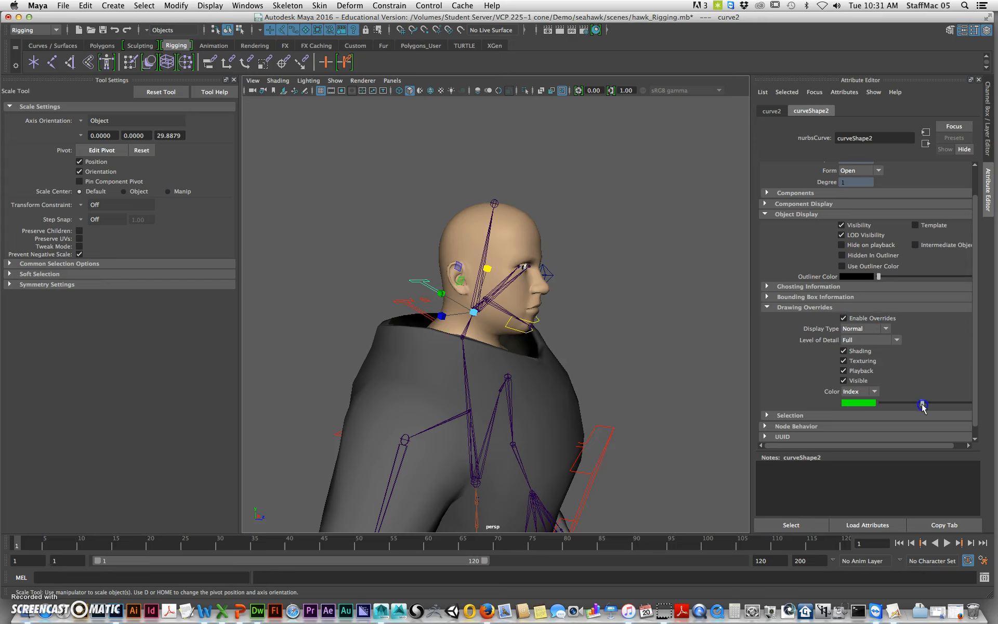
click(645, 267)
alt+drag(645, 267, 611, 321)
- Rename the neck's T curve as neckController_crv
click(634, 310)
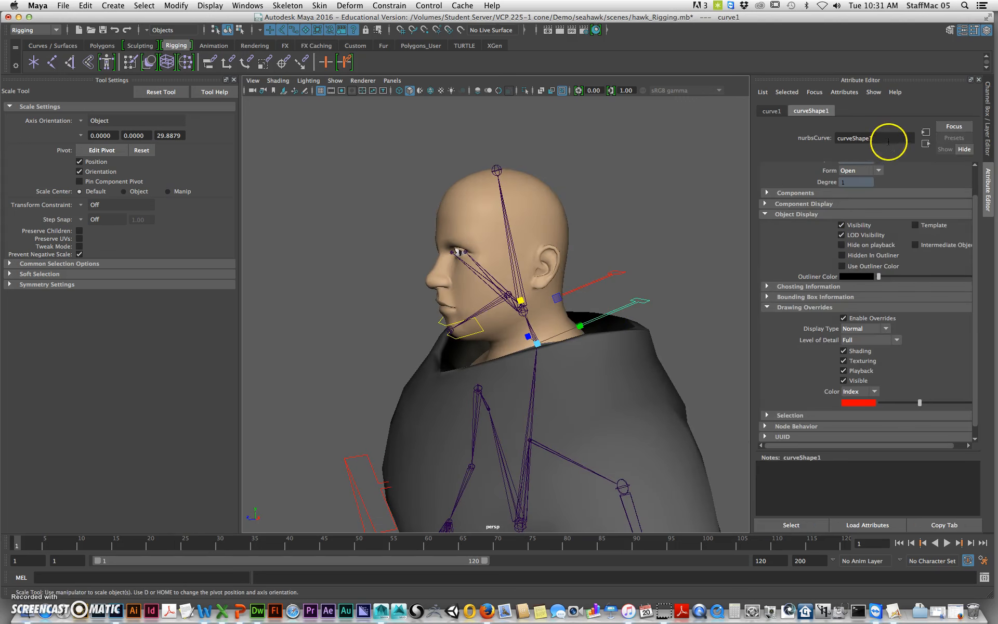
click(987, 113)
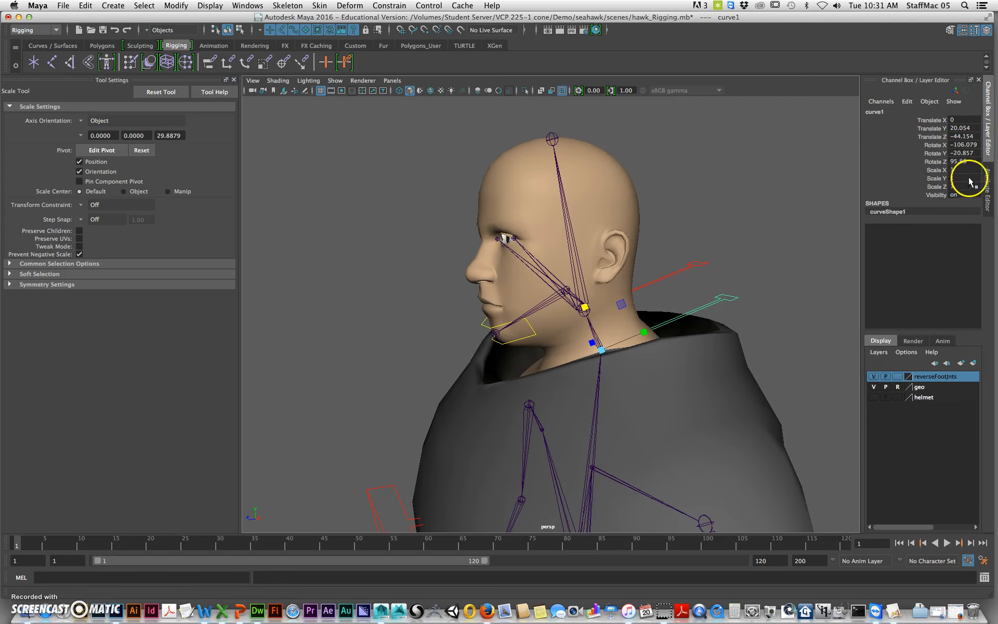
click(987, 188)
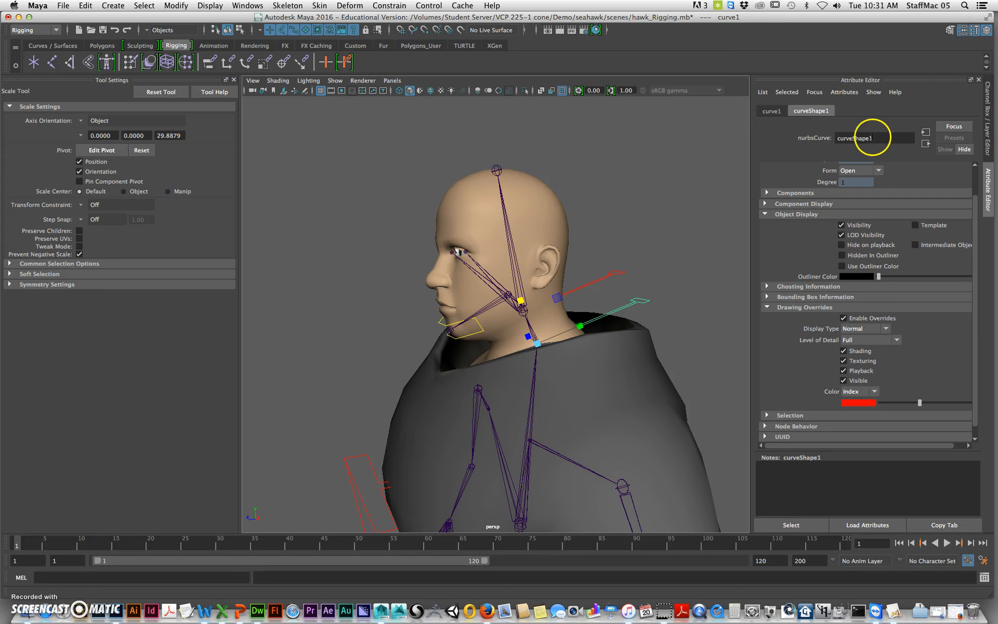
click(771, 111)
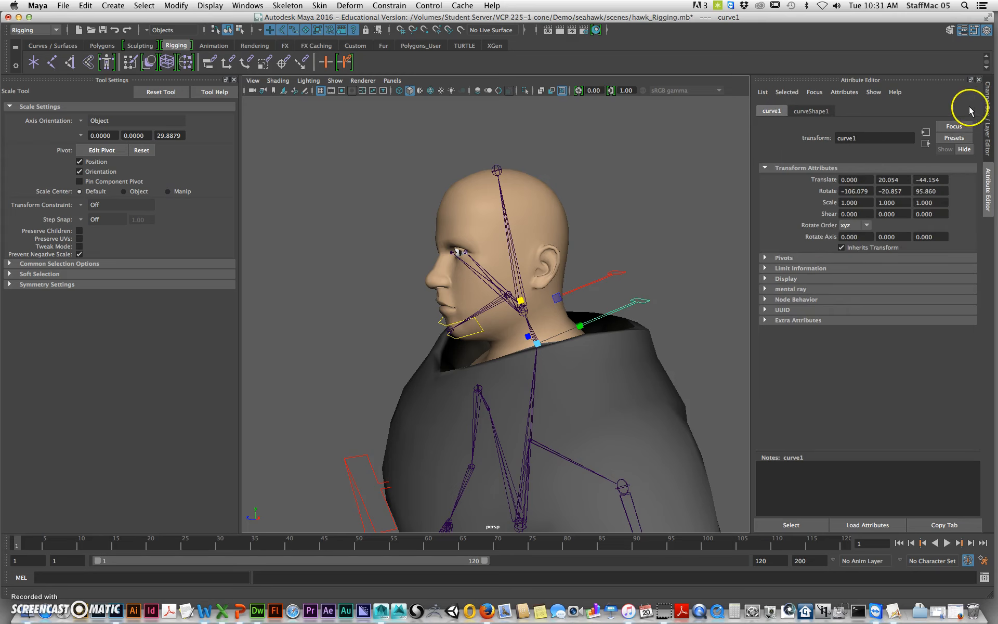
click(988, 104)
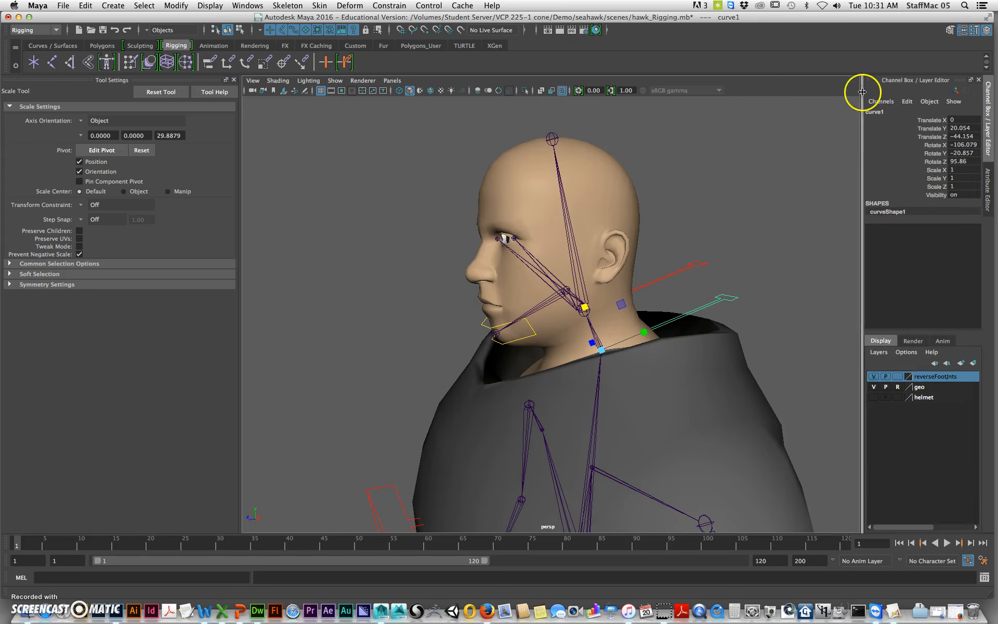
double_click(880, 112)
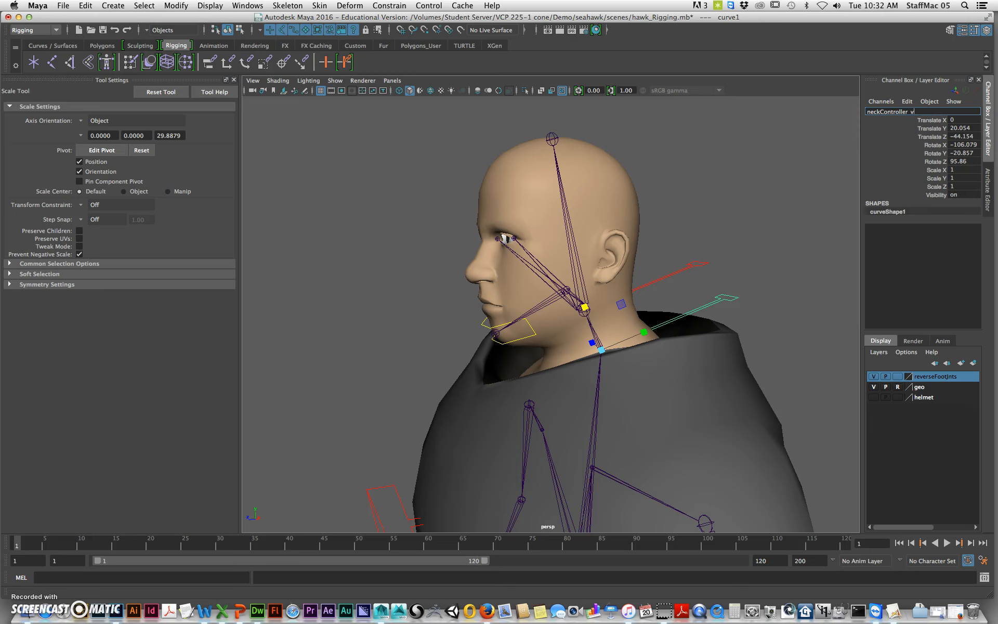
key(Return)
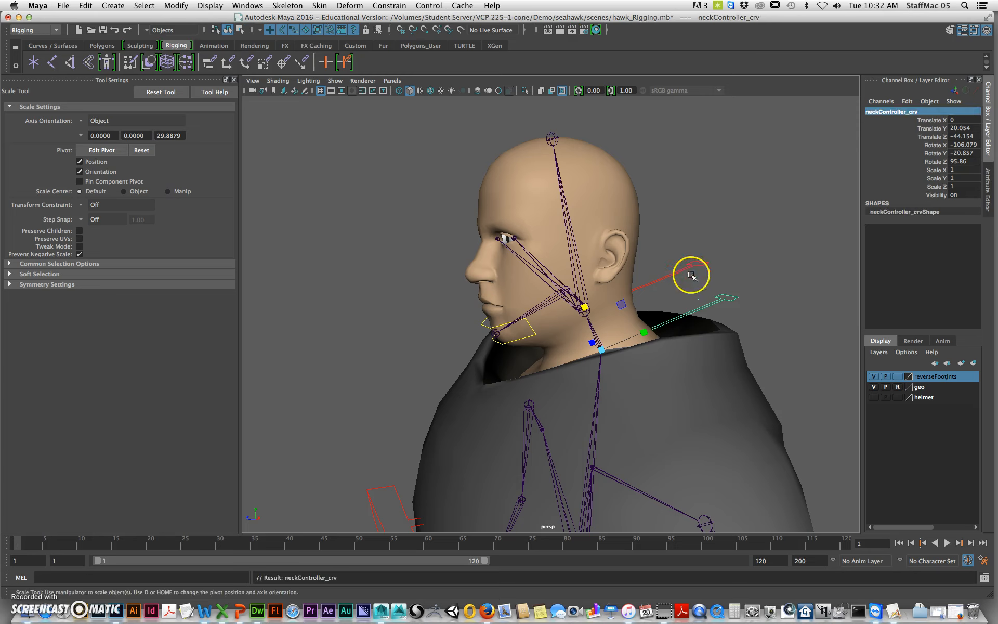
- Rename the head's T curve as headController_crv
drag(692, 276, 715, 251)
double_click(884, 113)
text(headControlle)
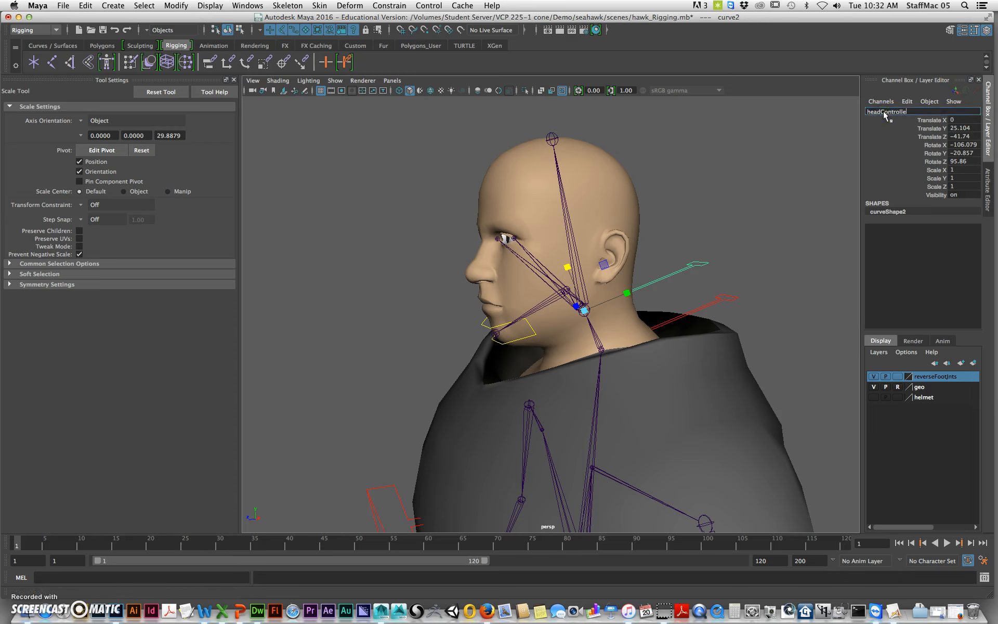
text(r_crv)
key(Return)
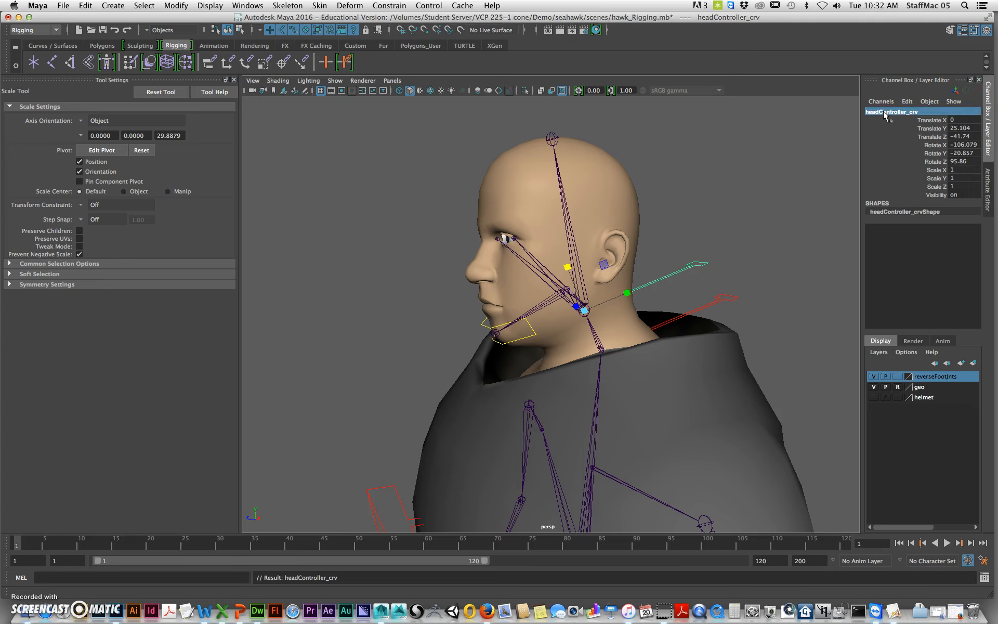
- Rename the yellow jaw curve as jawController_crv
click(490, 328)
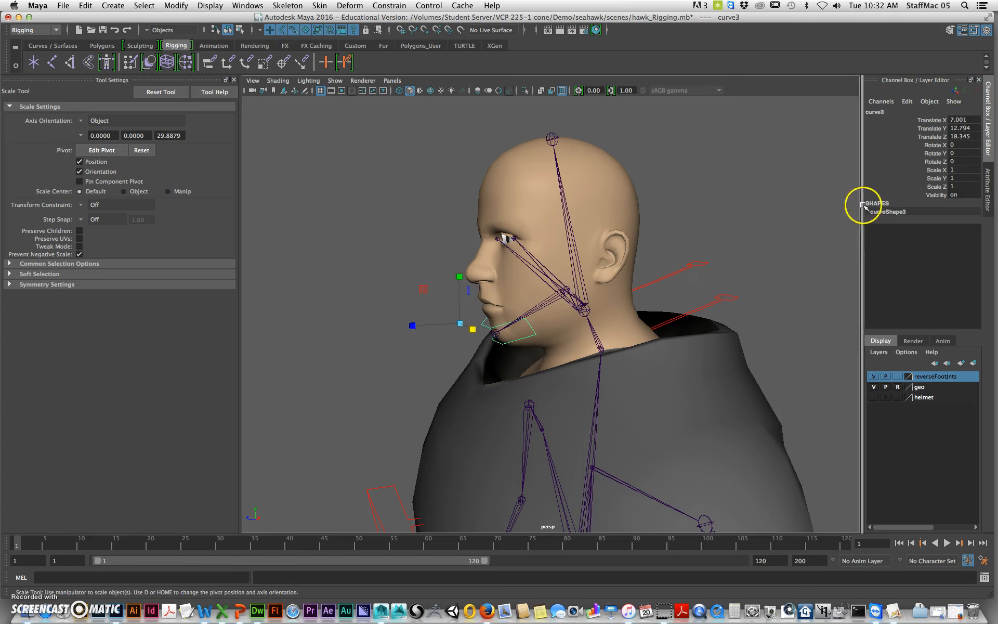
double_click(887, 113)
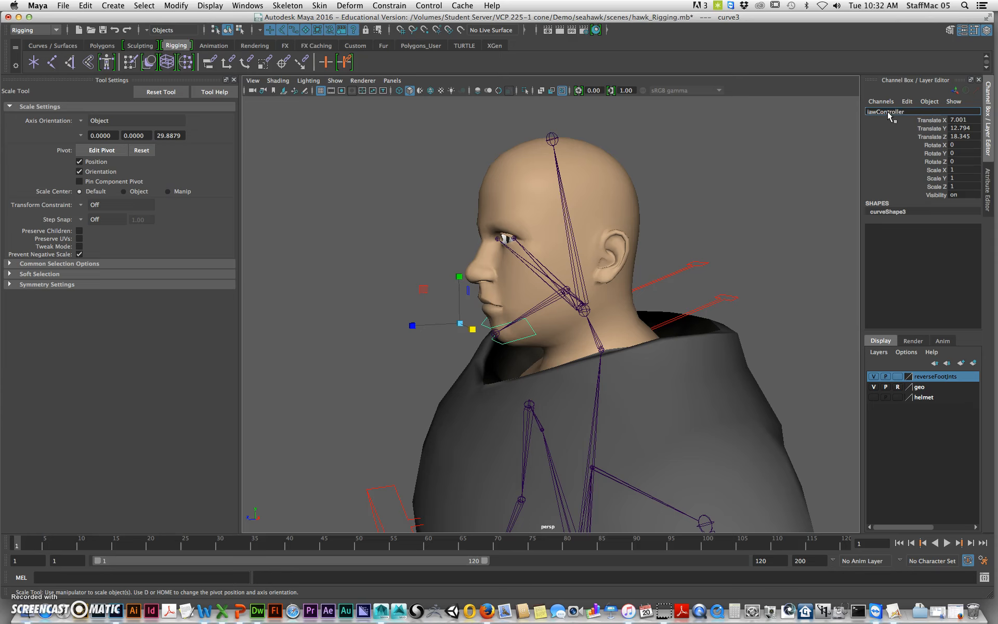
key(Return)
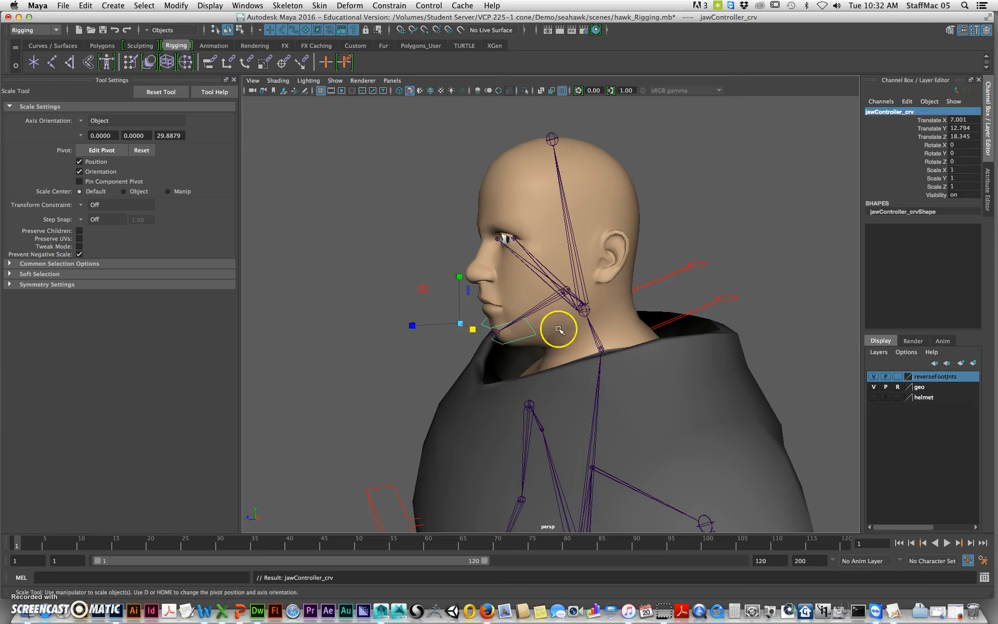
- Deselect the jaw curve and create a NURBS circle
alt+drag(429, 307, 532, 212)
click(606, 303)
alt+drag(631, 234, 684, 263)
alt+middle_drag(685, 263, 585, 256)
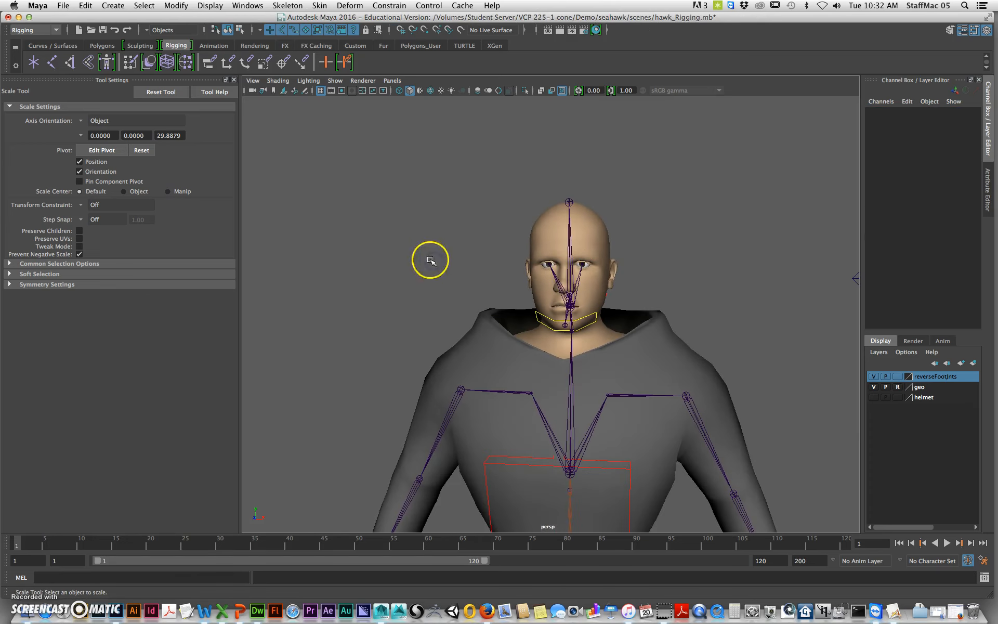
click(113, 6)
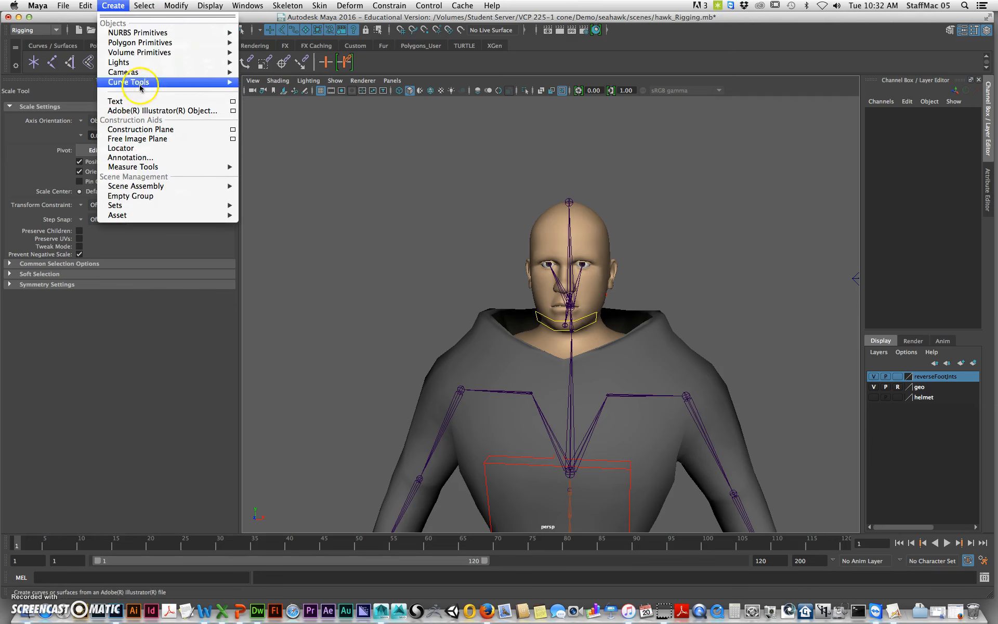
mouse_move(156, 32)
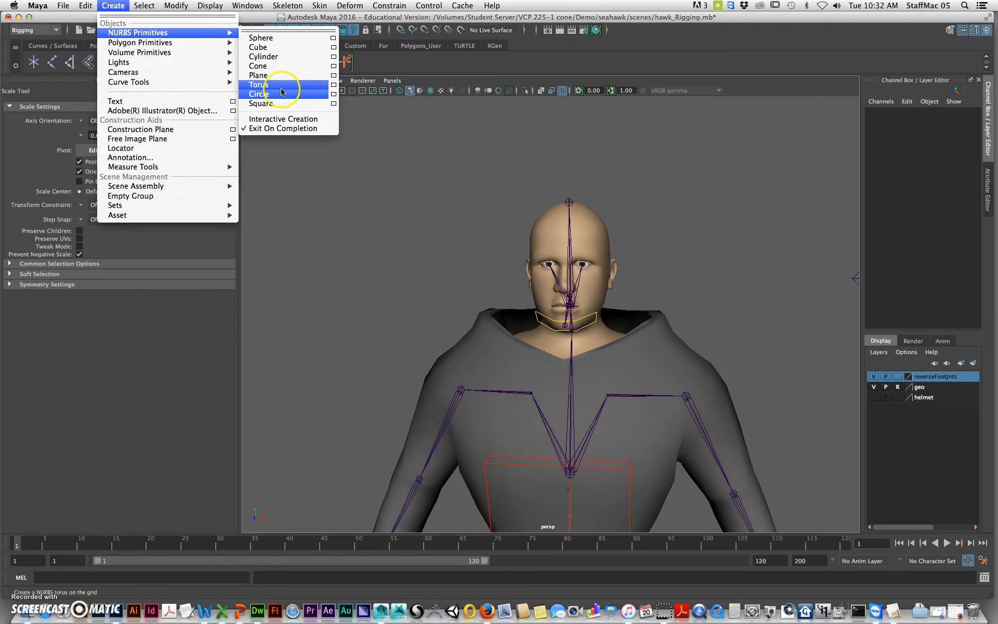
click(281, 94)
- Move the new circle up in front of the face, to about 160.9 in Y and 30.1 in Z
scroll(557, 289, down, 6)
alt+drag(558, 306, 506, 307)
key(w)
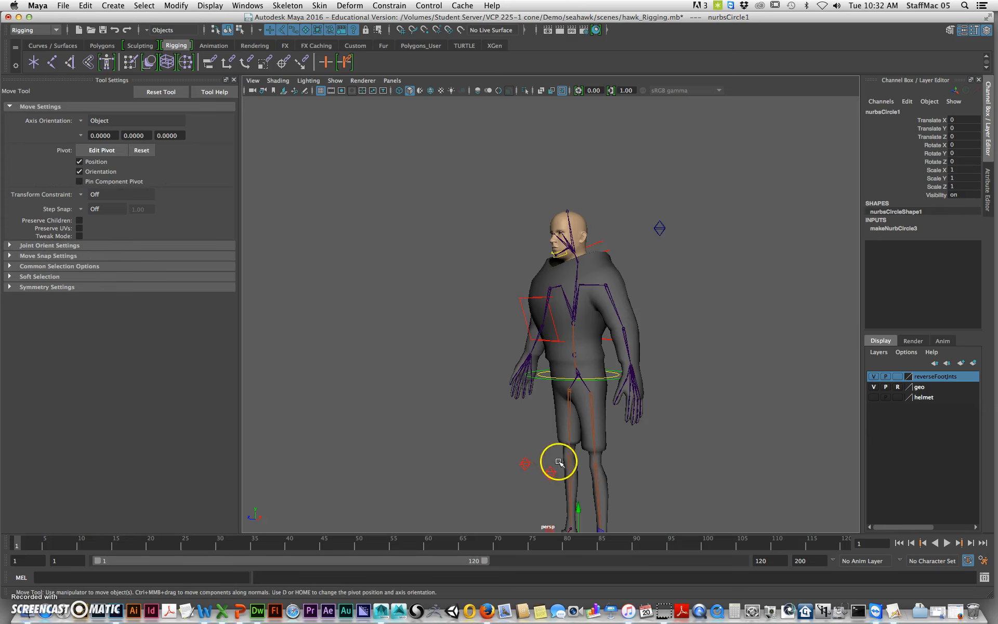
alt+drag(559, 462, 575, 439)
drag(546, 489, 498, 219)
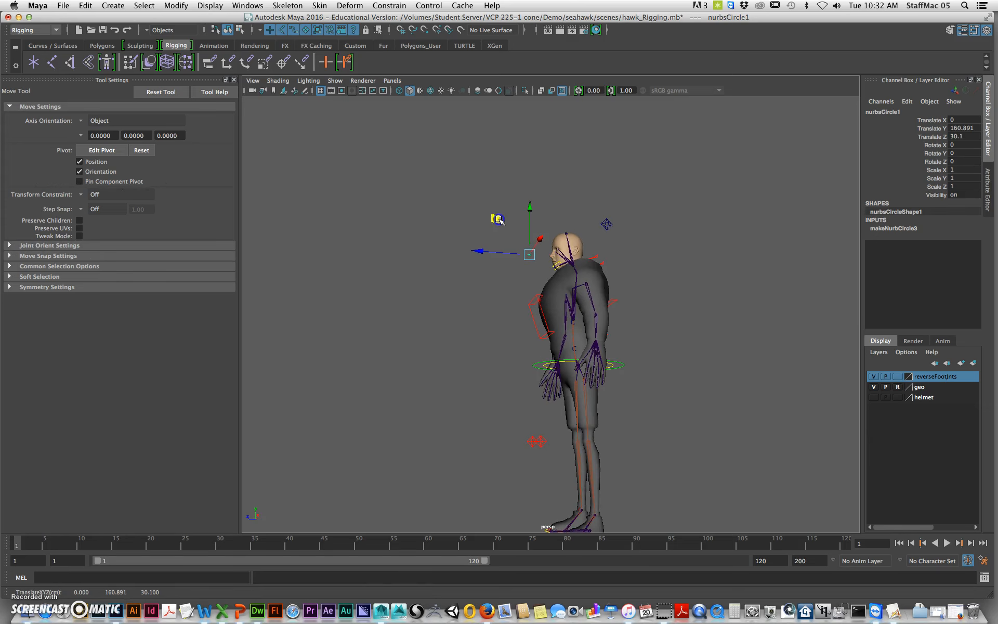
- Scale the circle uniformly to about 7.1 and rotate it 90 degrees in X so it stands upright facing the head
key(space)
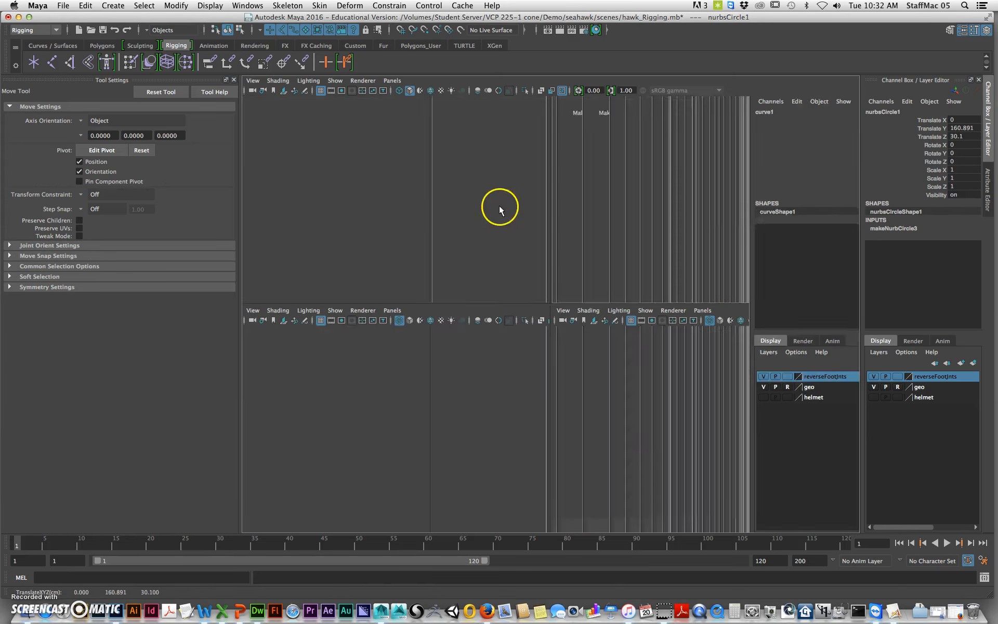
key(space)
key(space)
key(space)
alt+drag(619, 258, 391, 306)
alt+right_drag(391, 306, 791, 368)
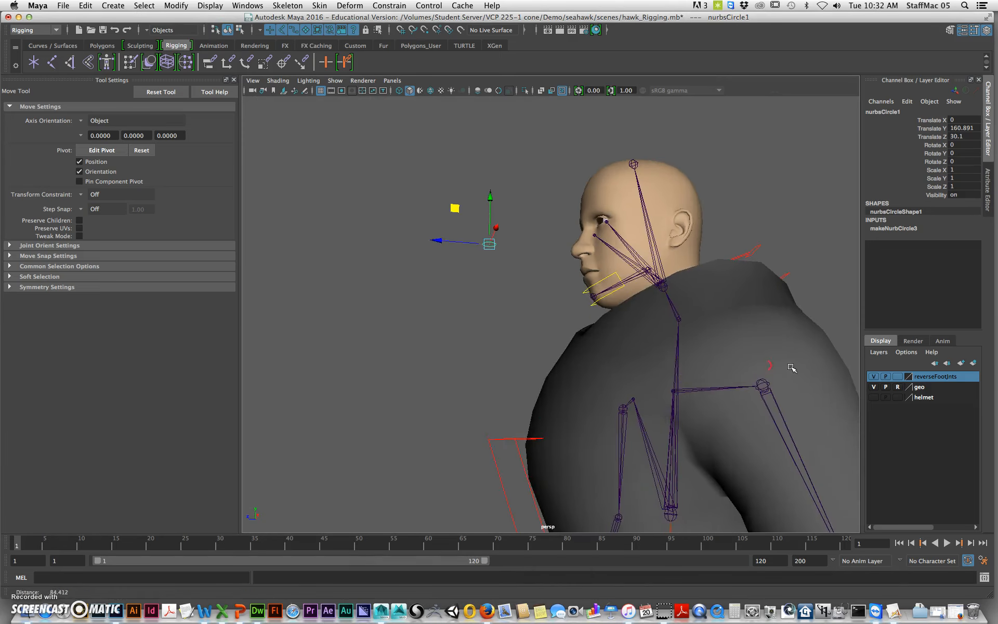
alt+drag(477, 306, 495, 330)
alt+right_drag(421, 325, 488, 323)
alt+drag(489, 323, 543, 346)
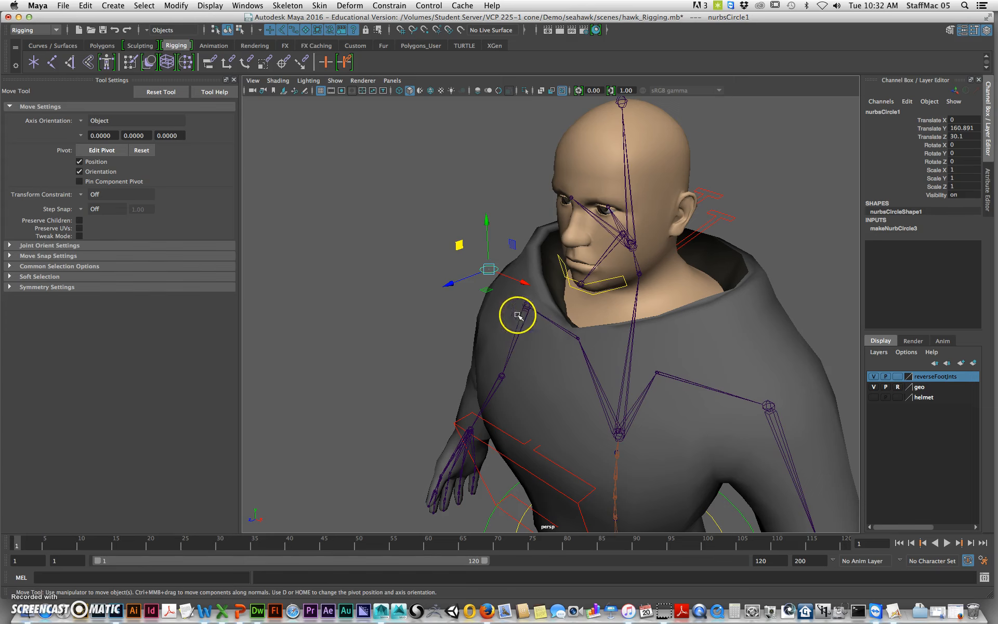
key(r)
drag(489, 269, 485, 293)
key(e)
key(j)
drag(485, 216, 516, 350)
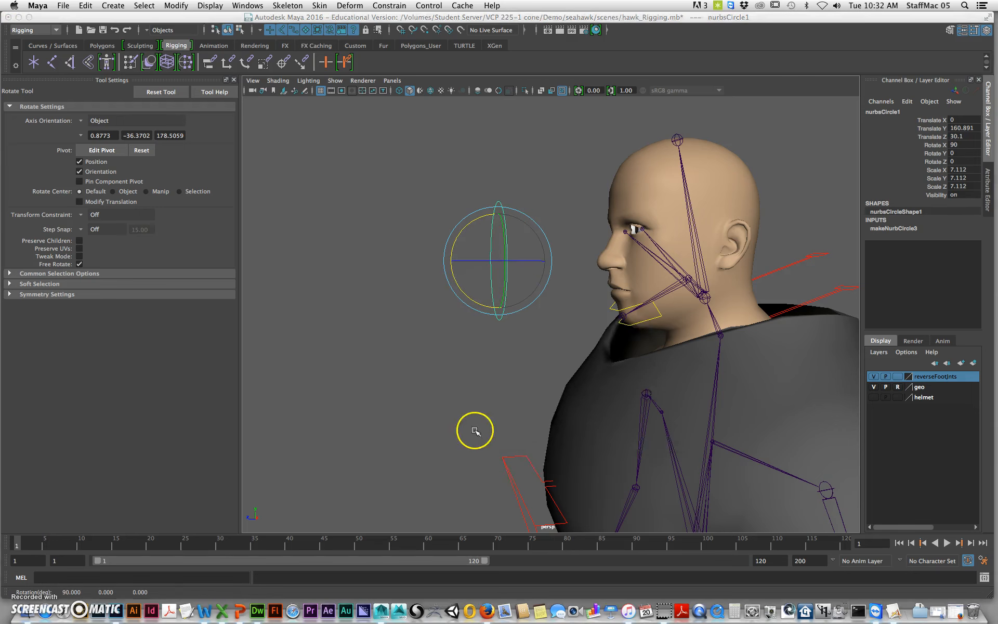
- Examine in the front view how the circle lines up with the jaw, neck and head curves
key(space)
key(space)
alt+right_drag(602, 382, 359, 391)
alt+right_drag(566, 395, 350, 393)
alt+middle_drag(561, 423, 527, 416)
alt+right_drag(528, 416, 622, 366)
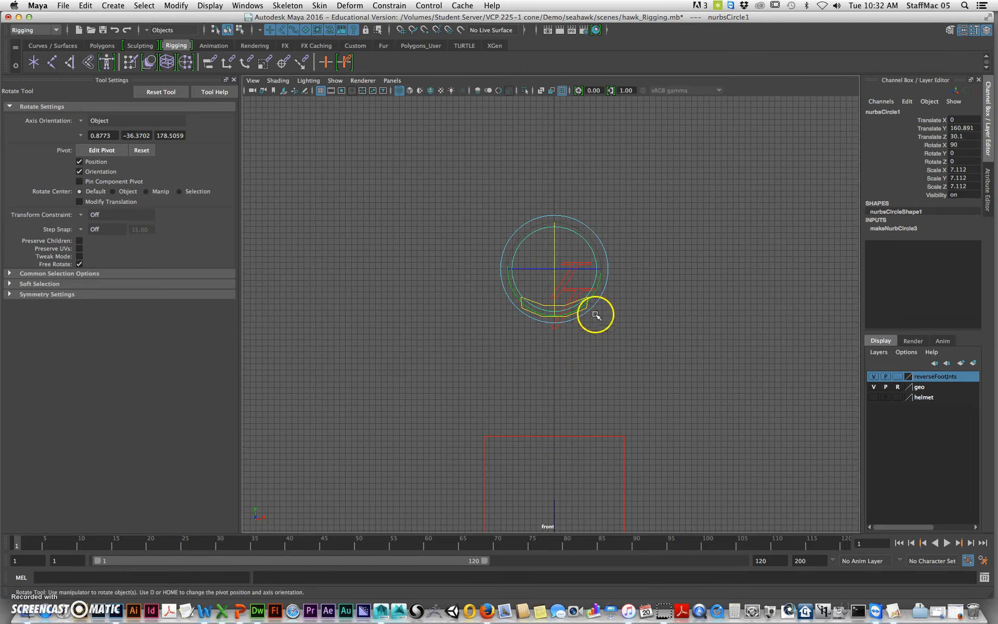
key(space)
key(space)
- Select the neck and head controller curves together and set their Rotate X to -90 and Rotate Y to 0
alt+drag(731, 205, 508, 288)
alt+right_drag(508, 287, 567, 416)
click(566, 416)
click(593, 400)
shift+click(578, 381)
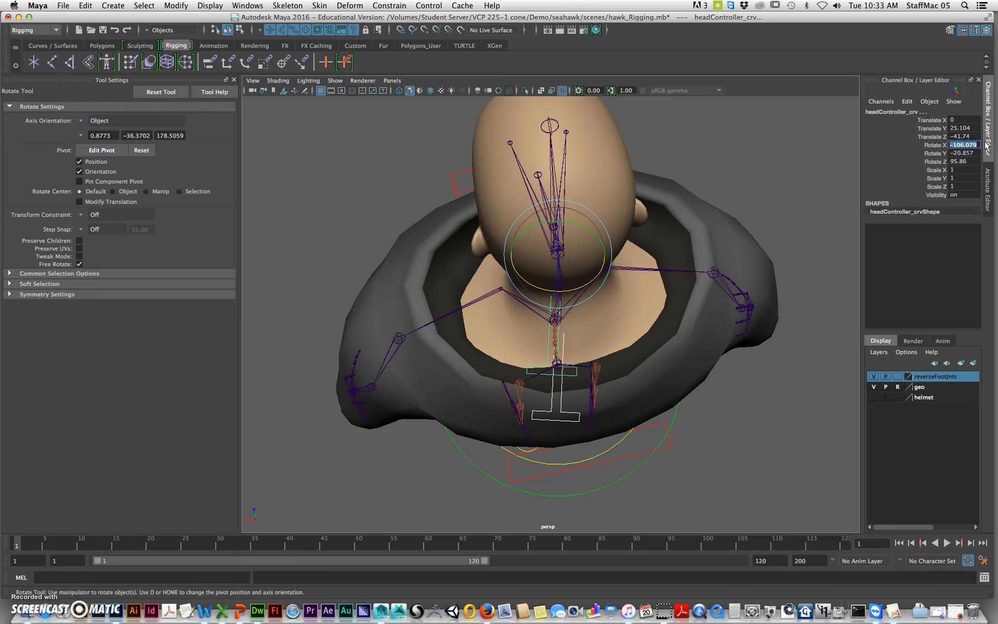
key(Return)
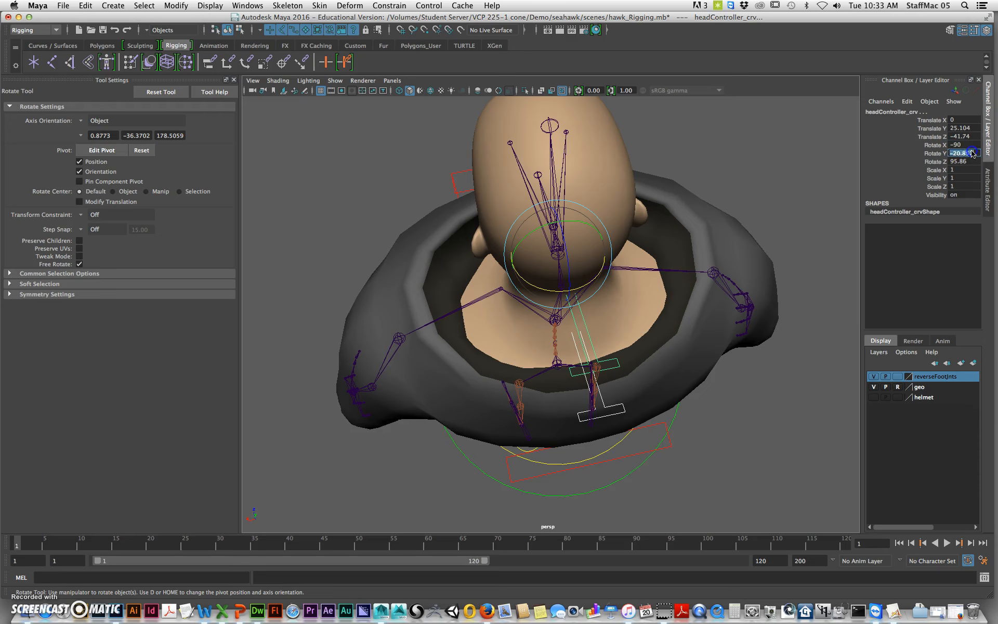
click(973, 154)
text(0)
key(Return)
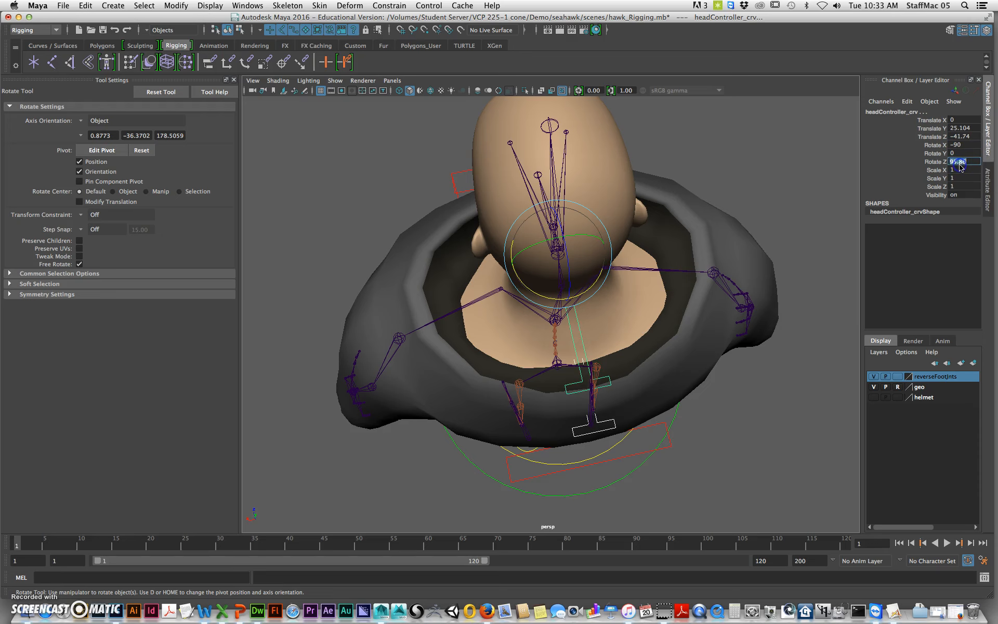
- Set Rotate Z of the neck and head curves to 90 and tilt them to about -18.9 in Rotate Y
alt+drag(695, 236, 760, 310)
drag(560, 198, 558, 179)
alt+drag(584, 239, 636, 314)
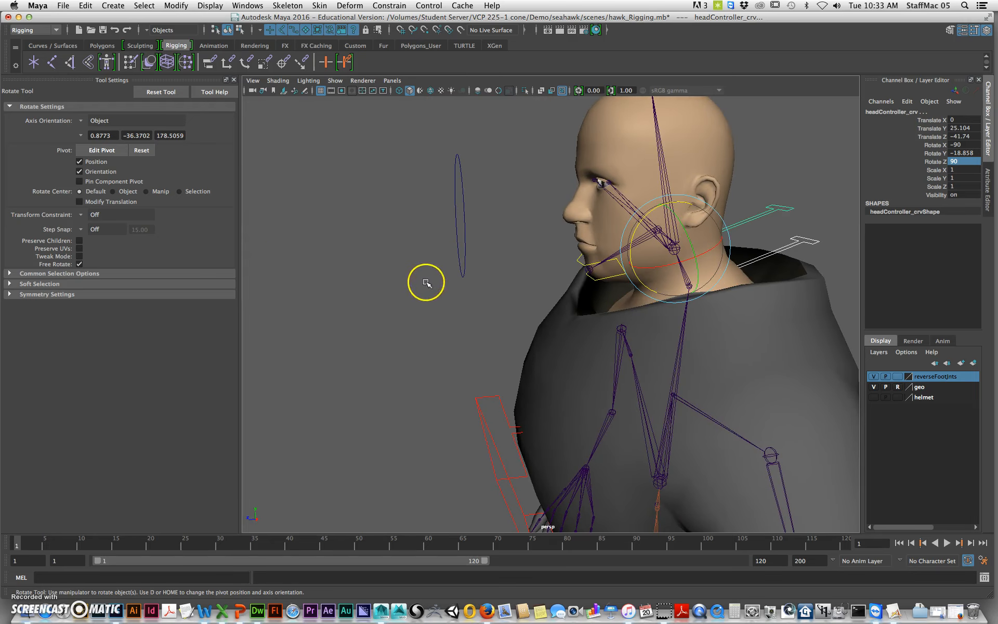
- Select the circle in front of the face and display all object types in an enlarged front view
drag(427, 283, 508, 230)
alt+drag(465, 291, 497, 285)
key(space)
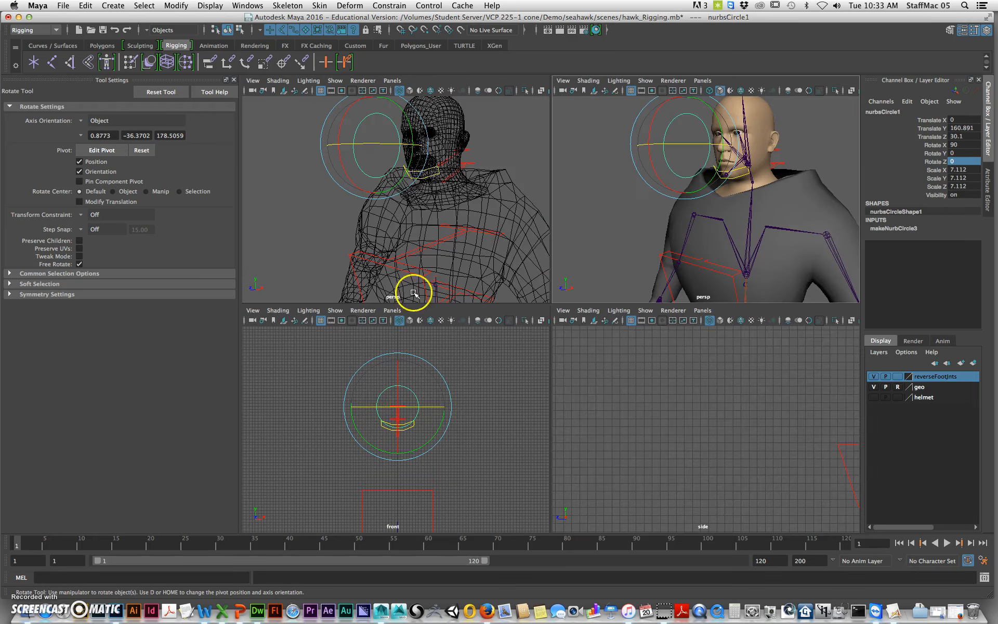
click(336, 310)
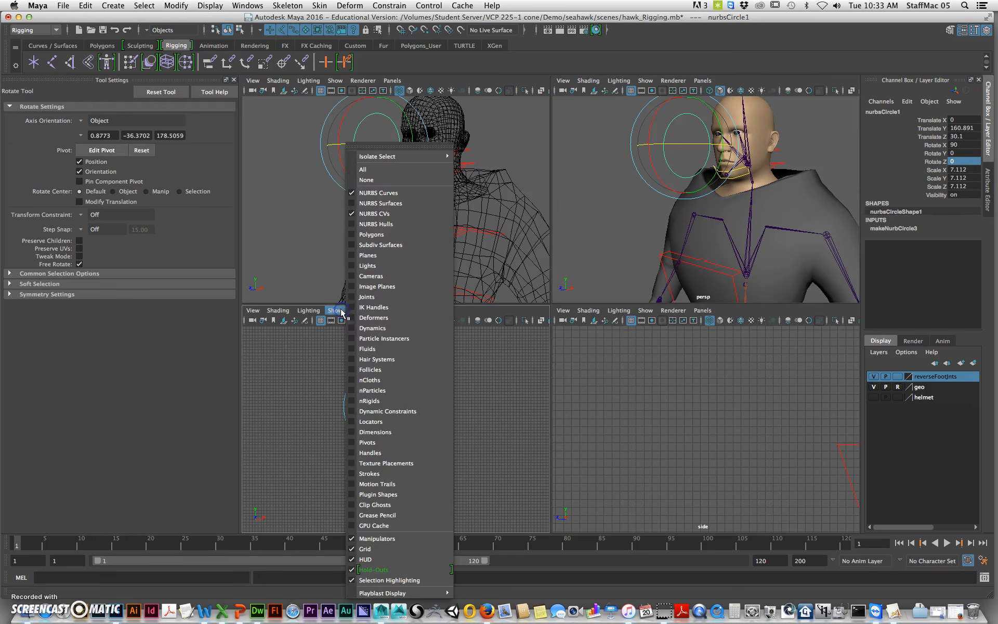
click(371, 171)
alt+right_drag(341, 408, 486, 413)
key(space)
- Raise the circle to eye level, to about 164.6 in Y
alt+right_drag(457, 352, 489, 343)
key(w)
drag(499, 377, 499, 328)
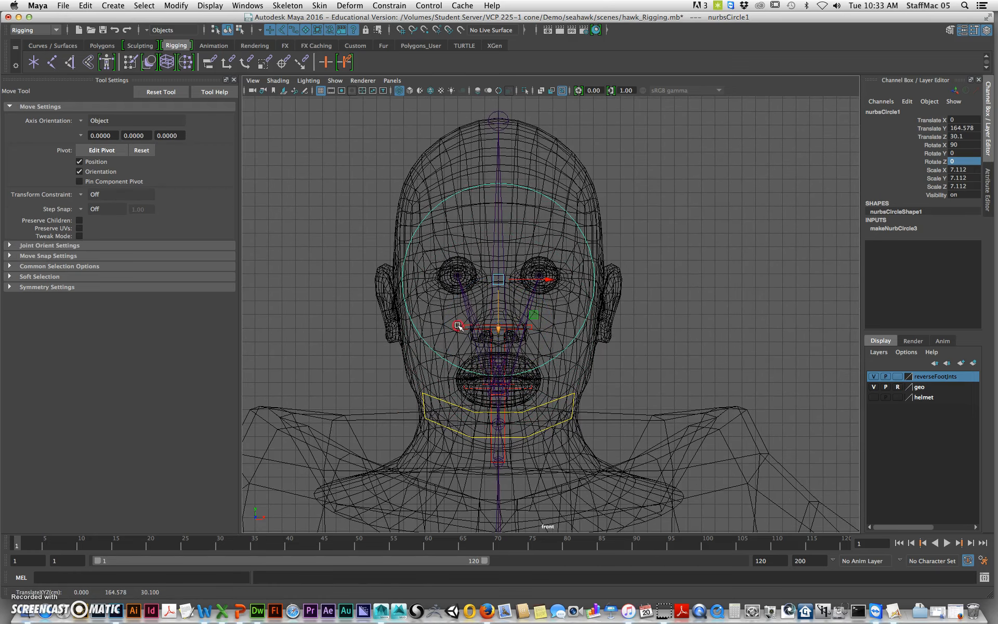
- Switch the circle to control vertex editing and hide the joints in the front view
alt+right_drag(458, 326, 465, 323)
key(r)
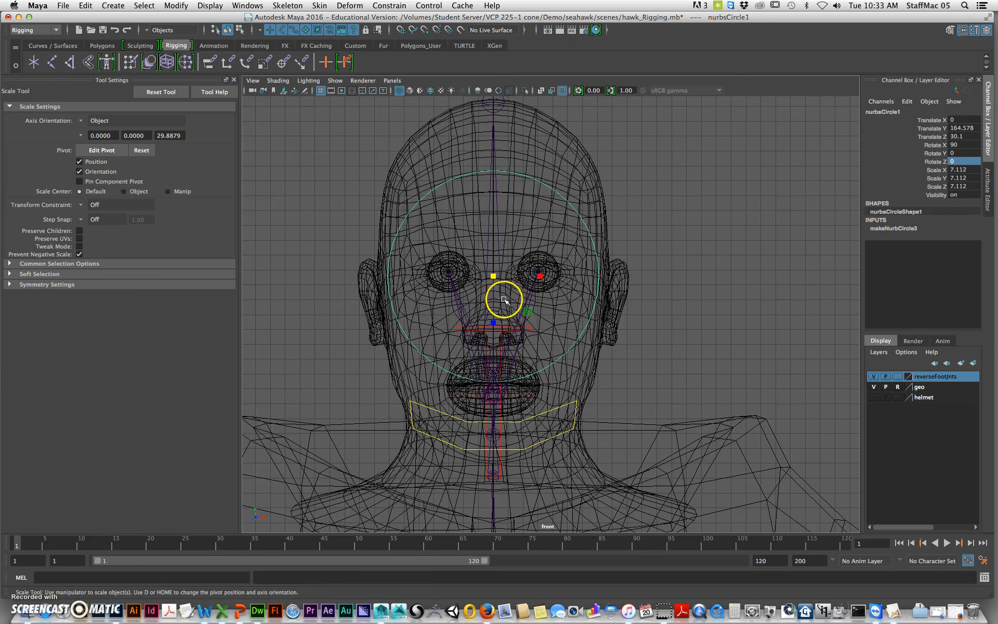
right_drag(553, 192, 513, 191)
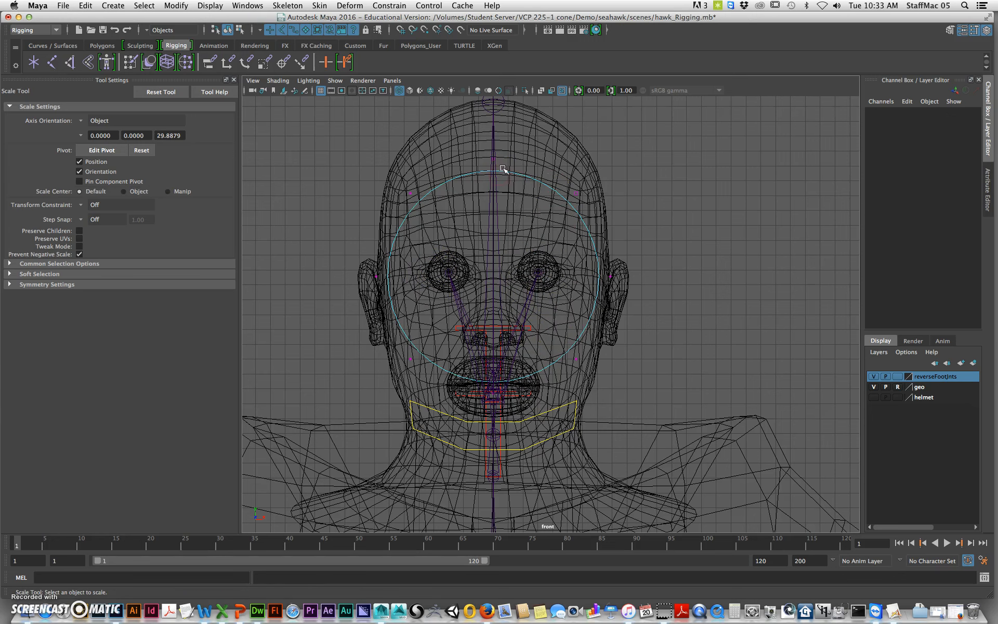
click(336, 81)
click(347, 238)
- Scale the circle's upper and lower middle control vertices vertically toward each other, then flatten the shape's overall height
drag(488, 145, 513, 404)
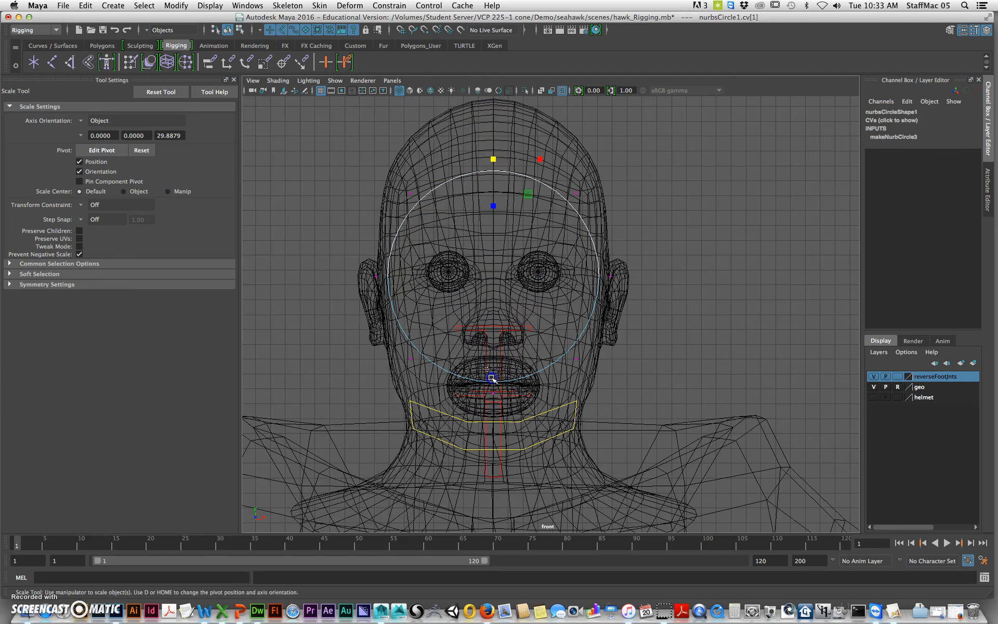
drag(499, 340, 491, 269)
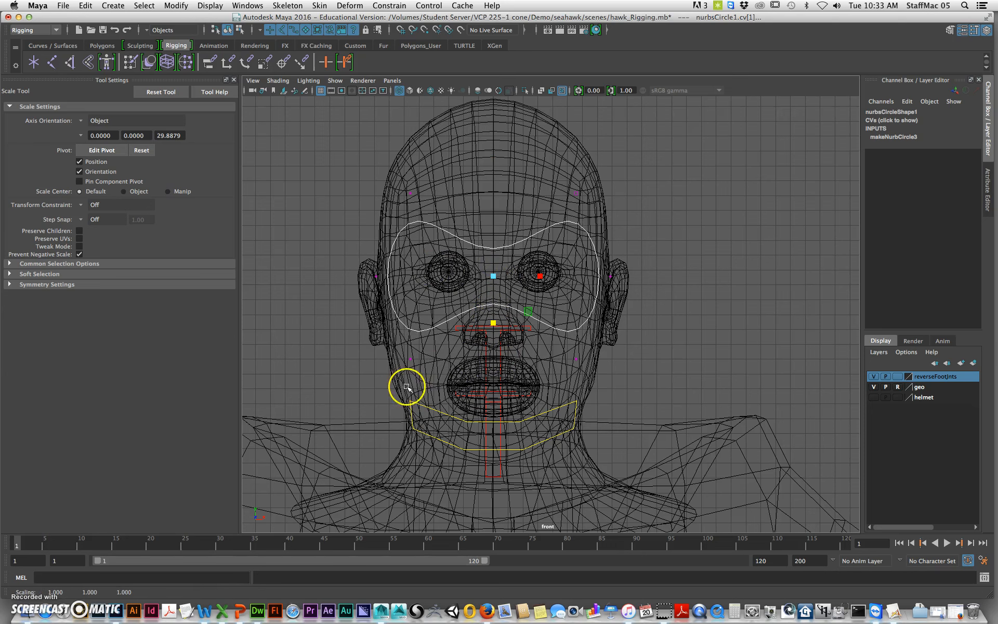
drag(348, 421, 729, 125)
drag(495, 325, 497, 310)
- Narrow the mask shape by scaling its four corner vertices to about 0.58 in X and its outermost side vertices to about 0.89
drag(395, 374, 595, 130)
mouse_move(540, 277)
mouse_down()
mouse_move(512, 276)
mouse_move(521, 277)
mouse_up()
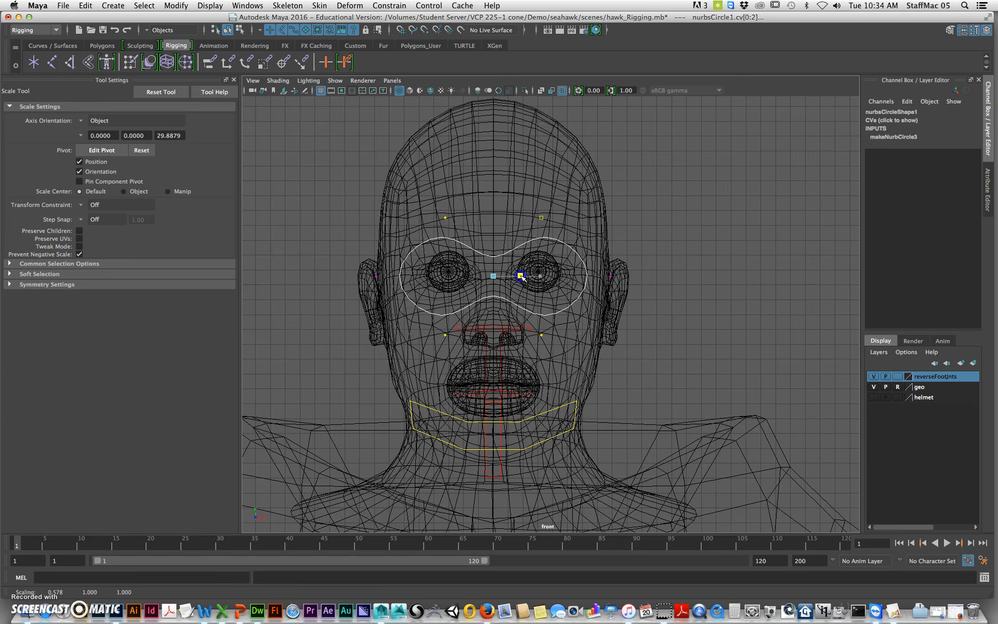
shift+click(611, 276)
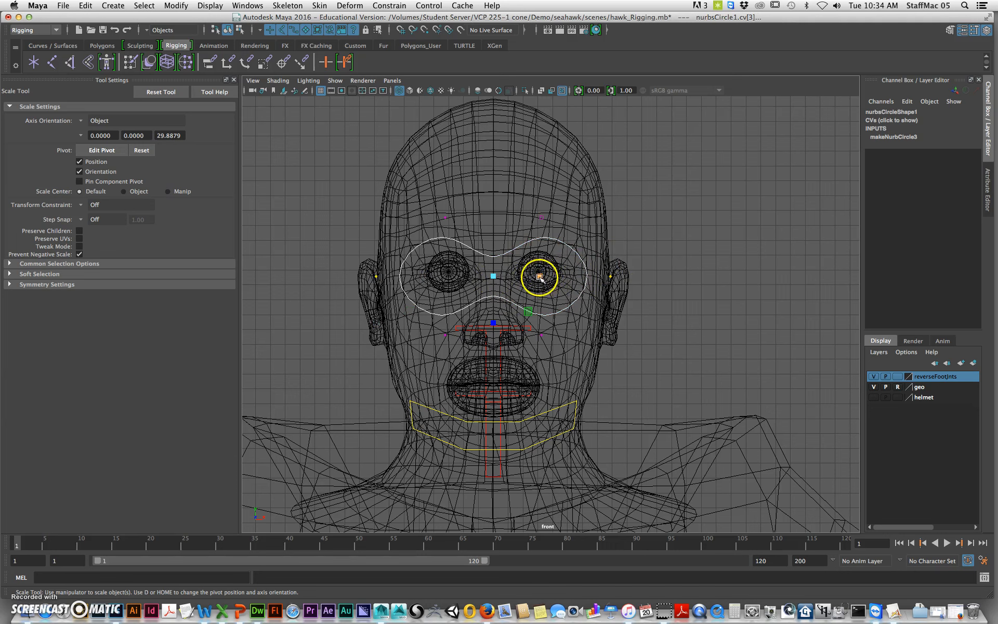
drag(540, 276, 535, 276)
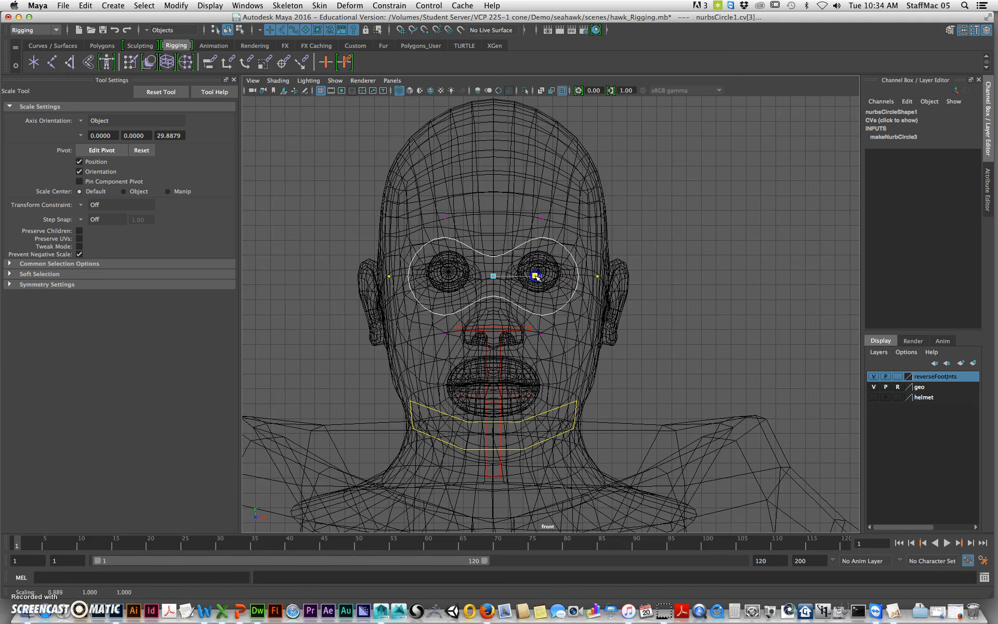
- Return to object mode and scale the whole mask-shaped curve uniformly to about 8.04
key(F8)
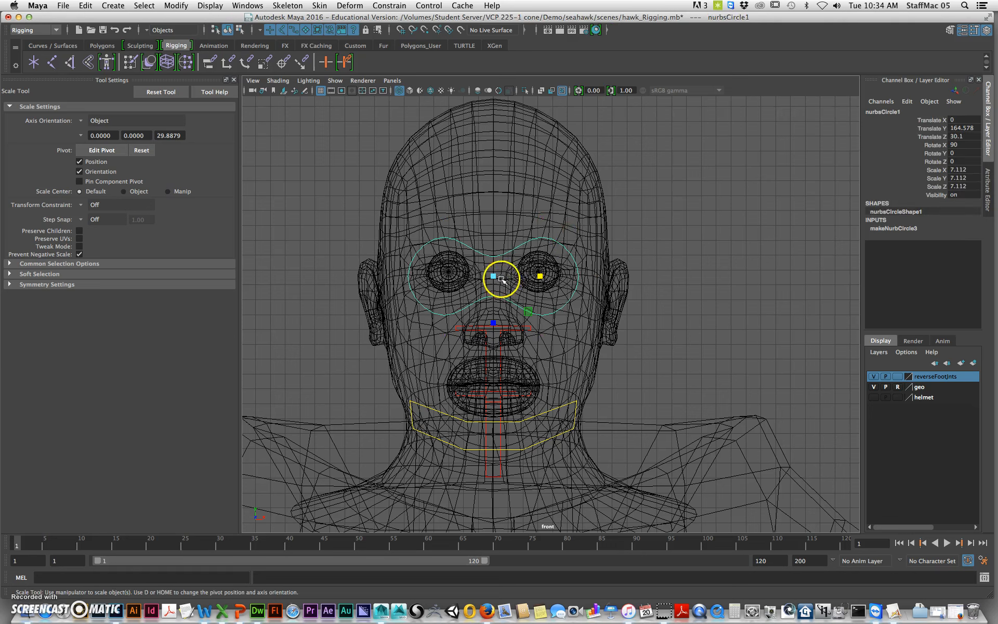
drag(500, 276, 515, 276)
click(611, 316)
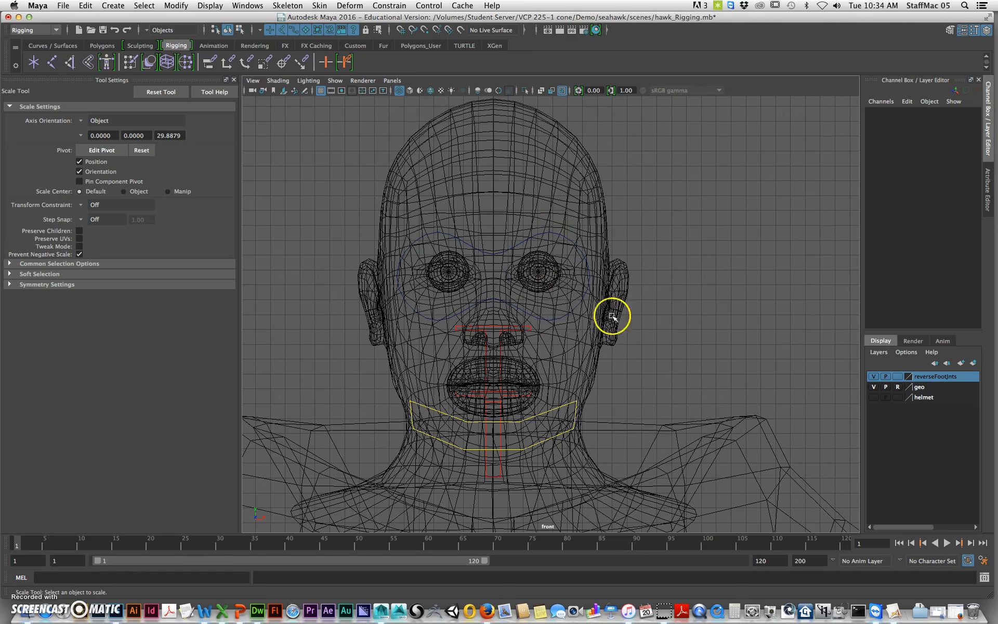
- Rename the mask-shaped curve around the eyes as eyeController_crv
click(556, 236)
click(904, 114)
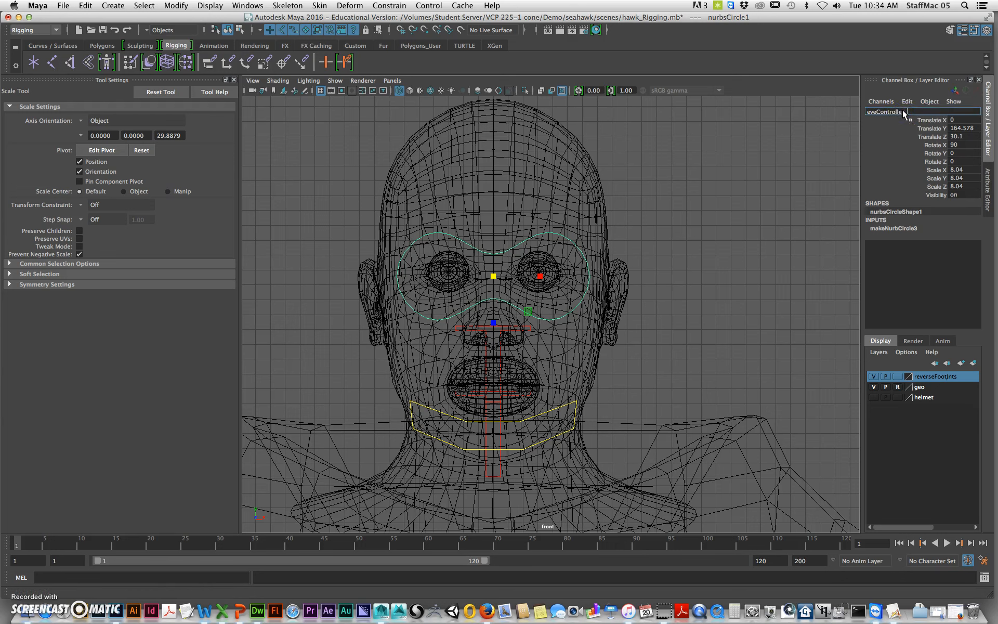
text(eyeController_crv)
key(Return)
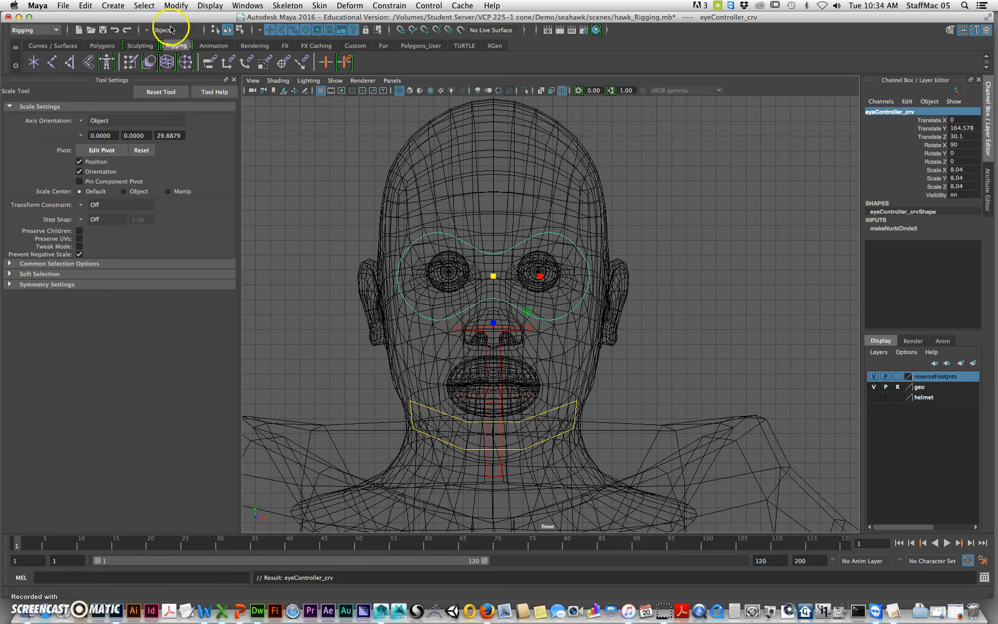
- Create another NURBS circle for an individual eye control
click(105, 5)
mouse_move(144, 6)
mouse_move(113, 5)
mouse_move(138, 32)
click(259, 94)
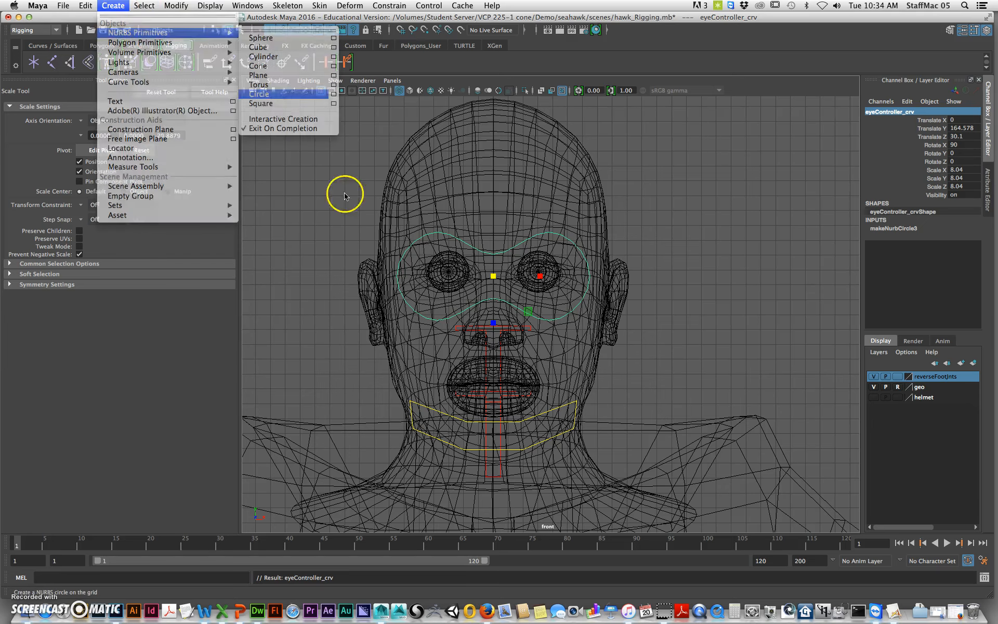
- Move the second circle up beside the eye controller, to about 164.9 in Y and 29.7 in Z
key(space)
key(space)
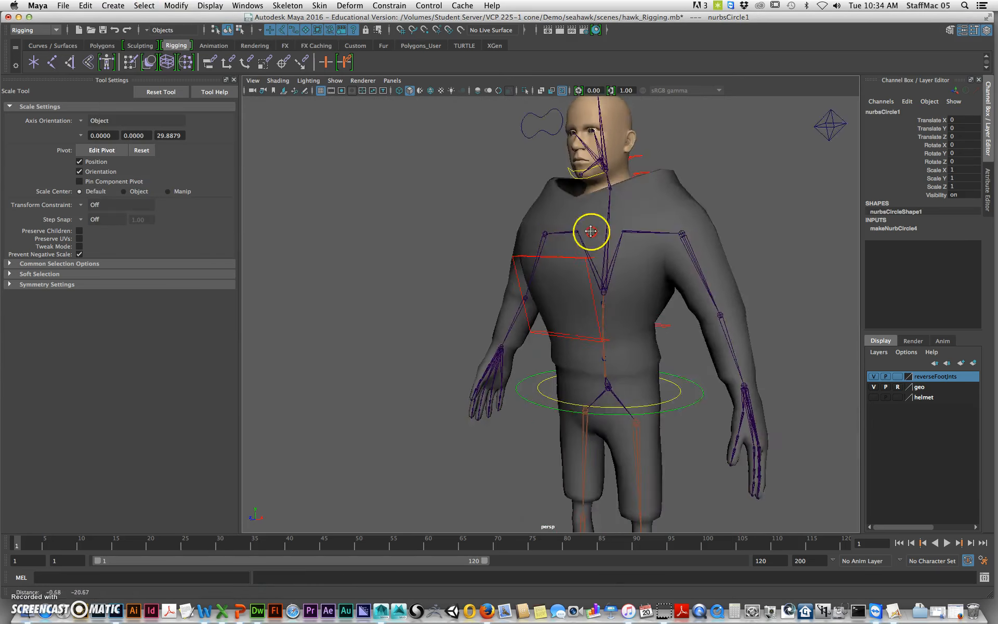
alt+middle_drag(591, 231, 593, 195)
scroll(559, 412, down, 5)
alt+drag(560, 413, 520, 416)
key(w)
alt+drag(575, 456, 509, 150)
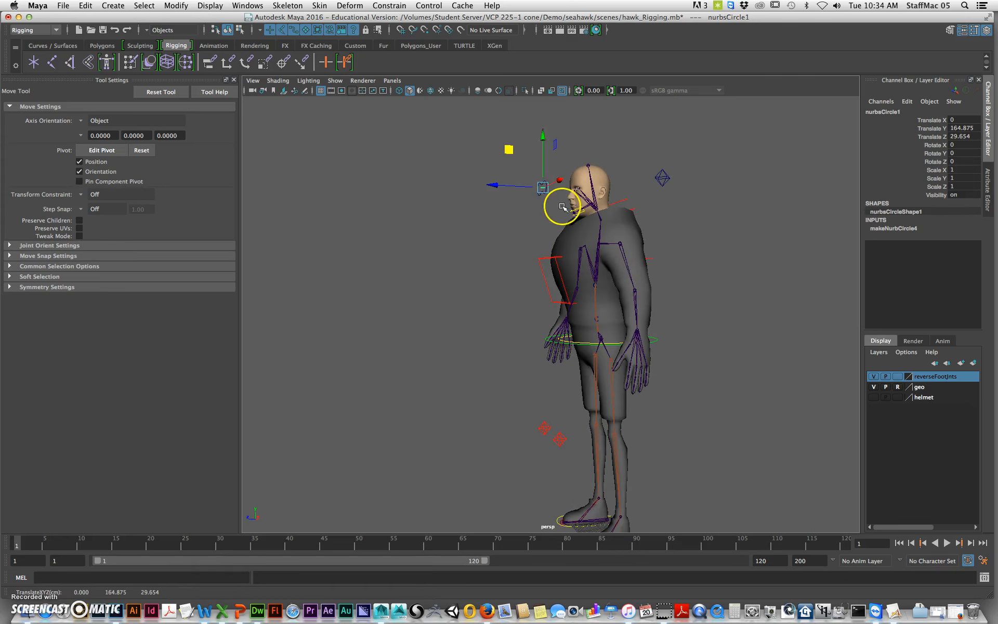
- Rotate the small circle 90 degrees in X so it faces the head
key(f)
alt+drag(551, 282, 647, 298)
alt+right_drag(624, 288, 397, 333)
alt+drag(587, 385, 477, 367)
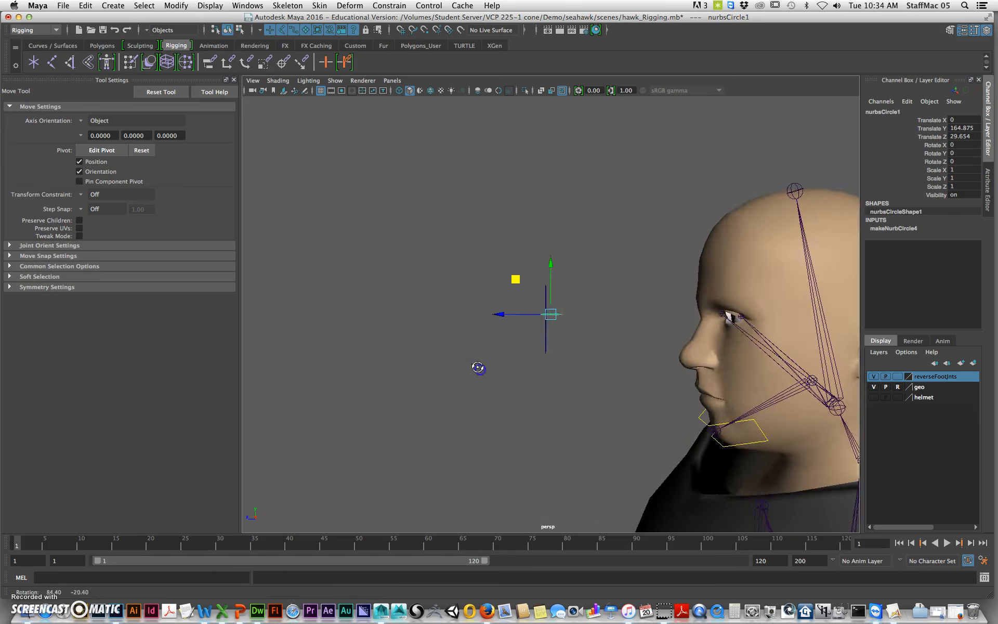
scroll(477, 367, up, 4)
key(e)
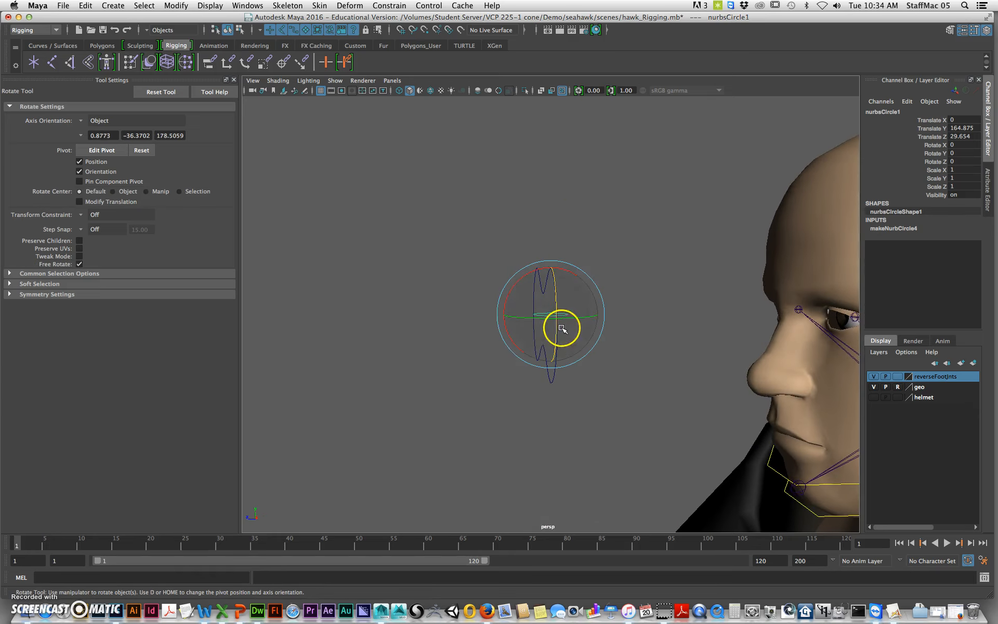
drag(534, 271, 506, 282)
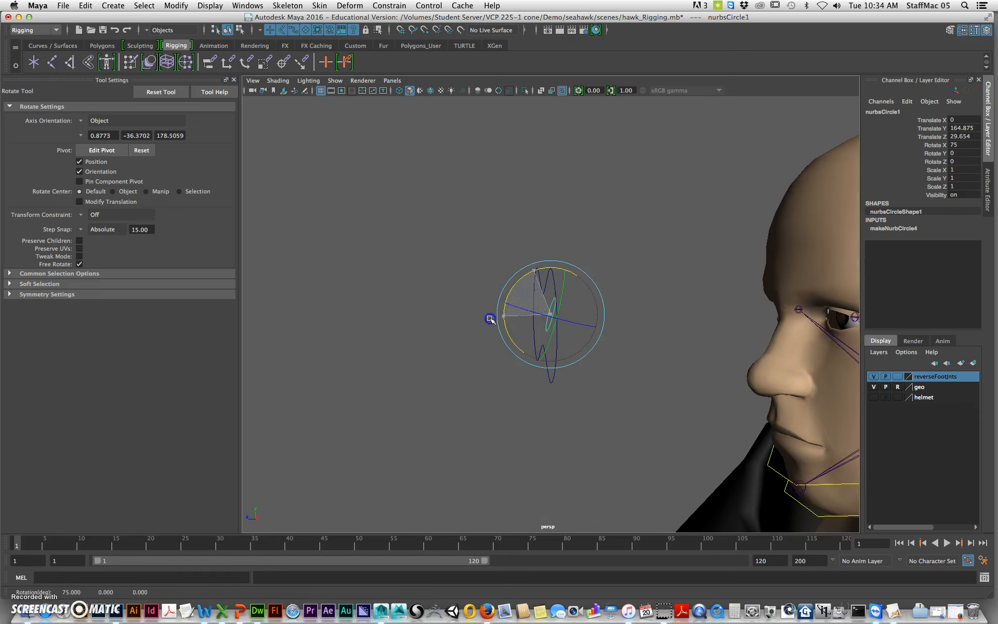
alt+drag(820, 147, 620, 318)
key(w)
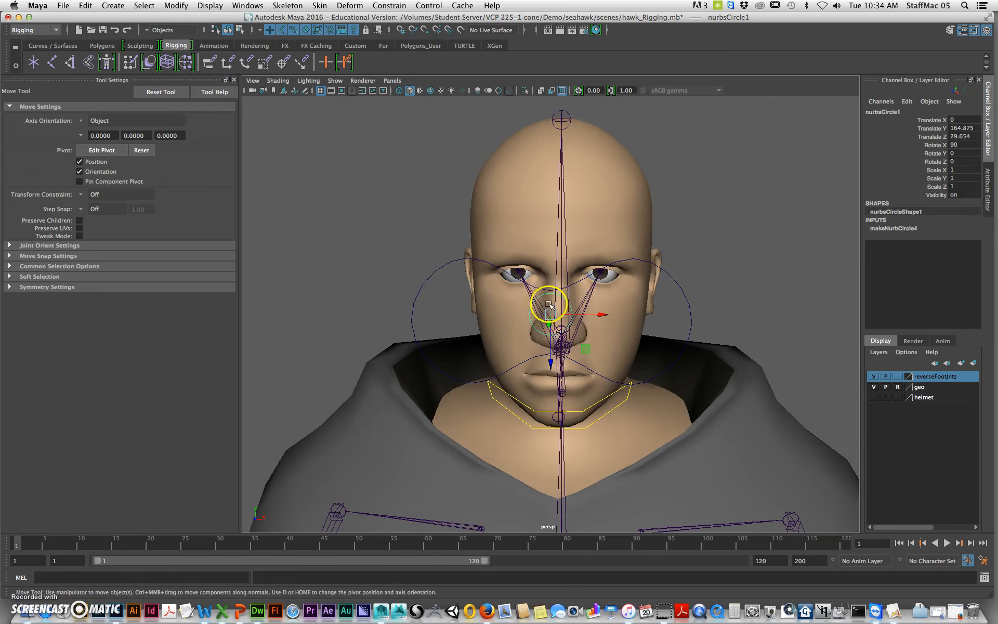
- Move the circle over the left eye and snap it to the eyeball's center, at 3.014 in X and 164.894 in Y
key(space)
key(space)
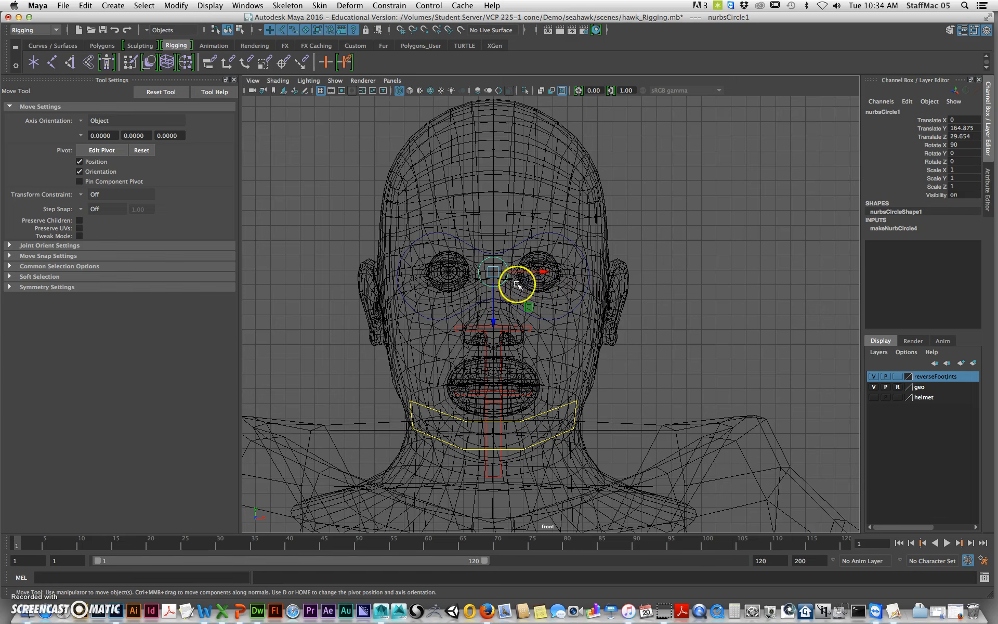
middle_drag(531, 305, 570, 307)
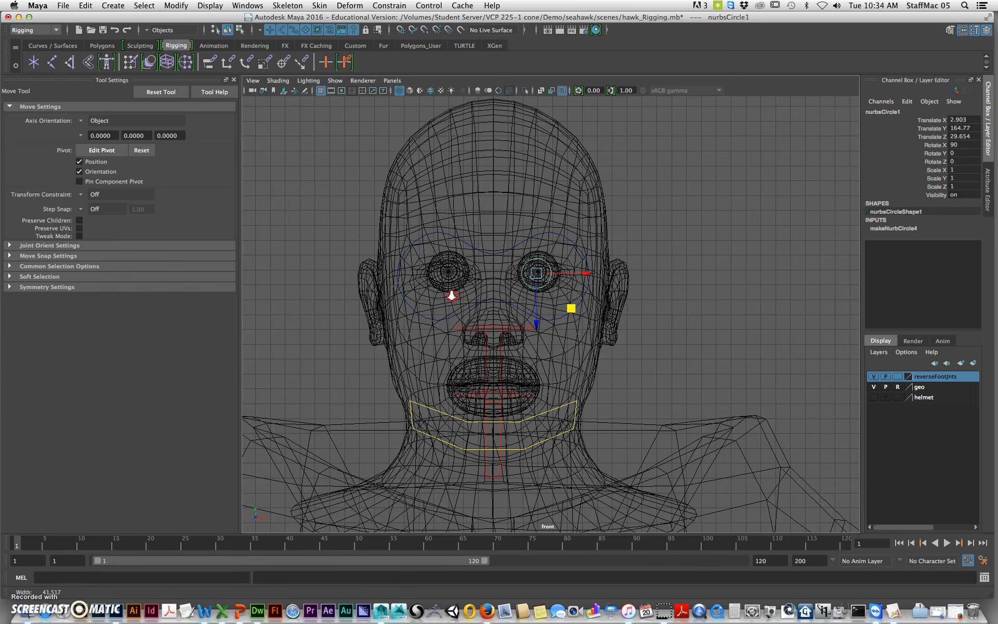
alt+right_drag(451, 296, 519, 296)
alt+middle_drag(622, 291, 617, 310)
alt+right_drag(617, 310, 708, 285)
alt+right_drag(431, 285, 468, 287)
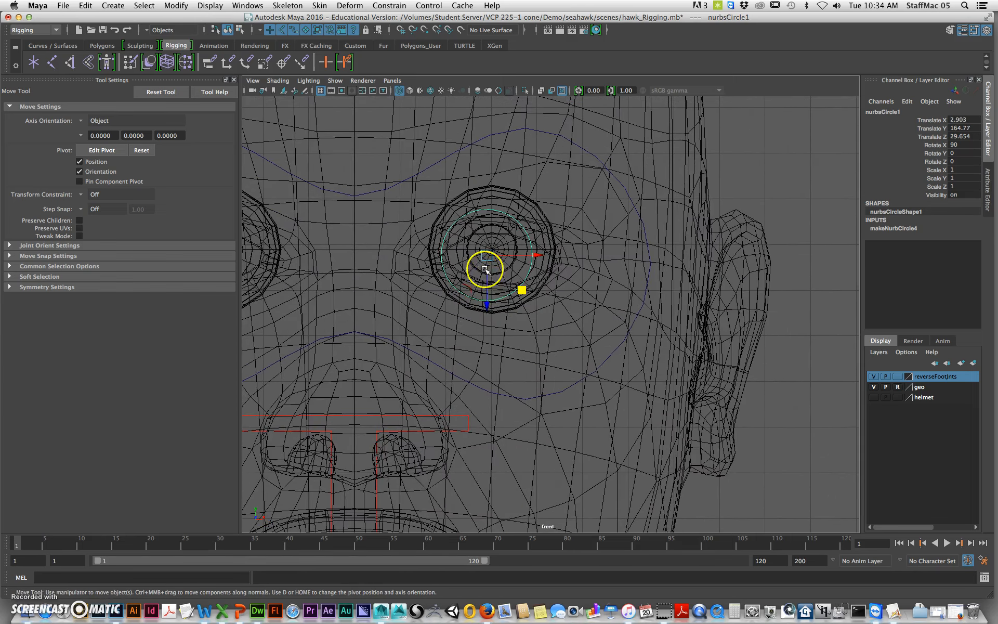
key(v)
drag(537, 255, 493, 256)
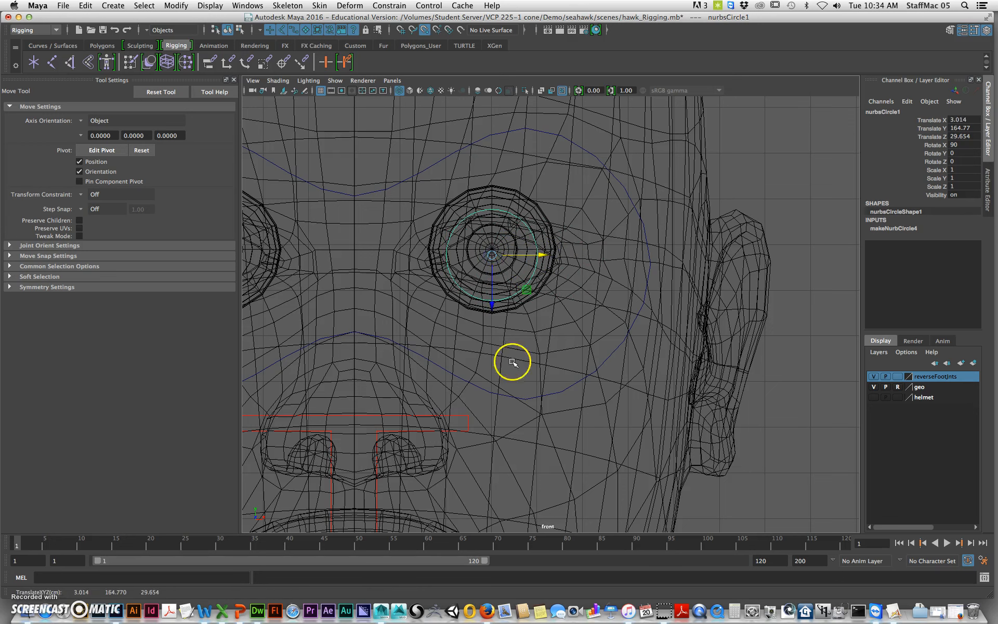
drag(494, 309, 492, 251)
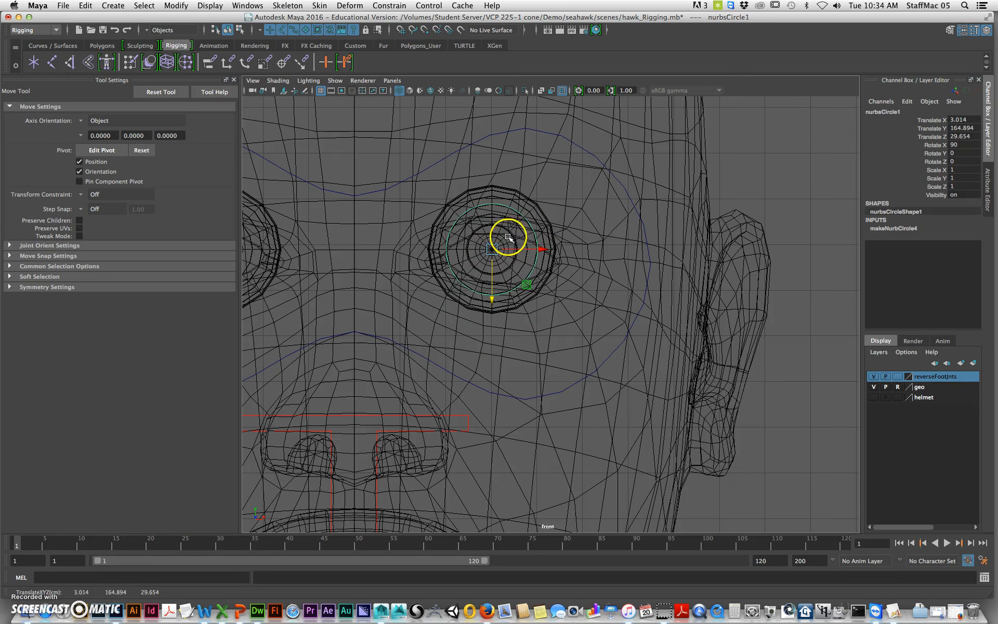
- Scale the left eye circle uniformly to 1.77 and rename it eye_l_controller_crv
key(r)
drag(496, 245, 571, 245)
double_click(890, 110)
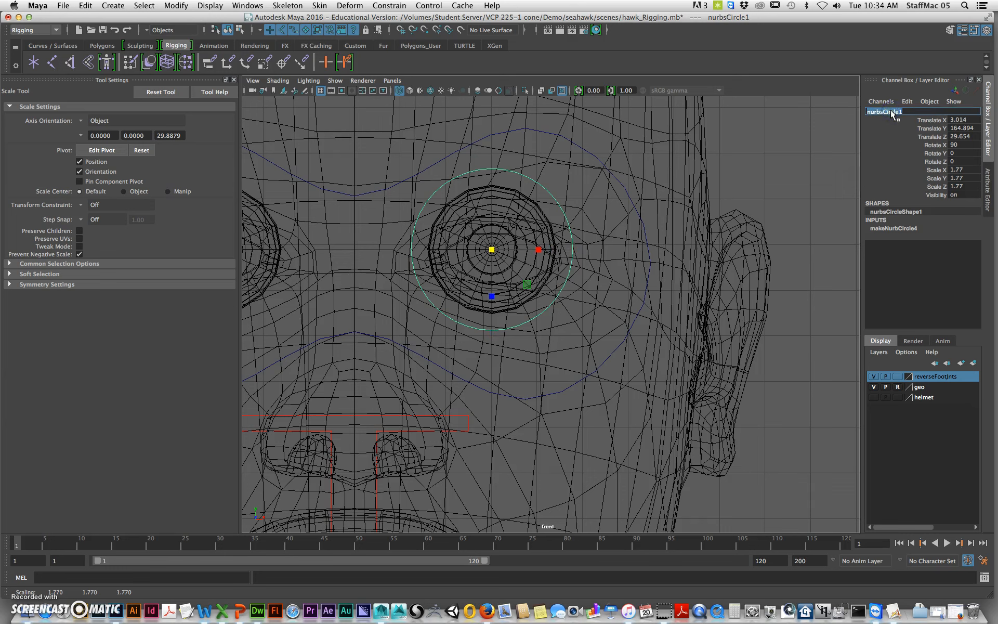
text(eve)
key(BackSpace)
key(BackSpace)
text(ye_l_controller_crv)
key(Return)
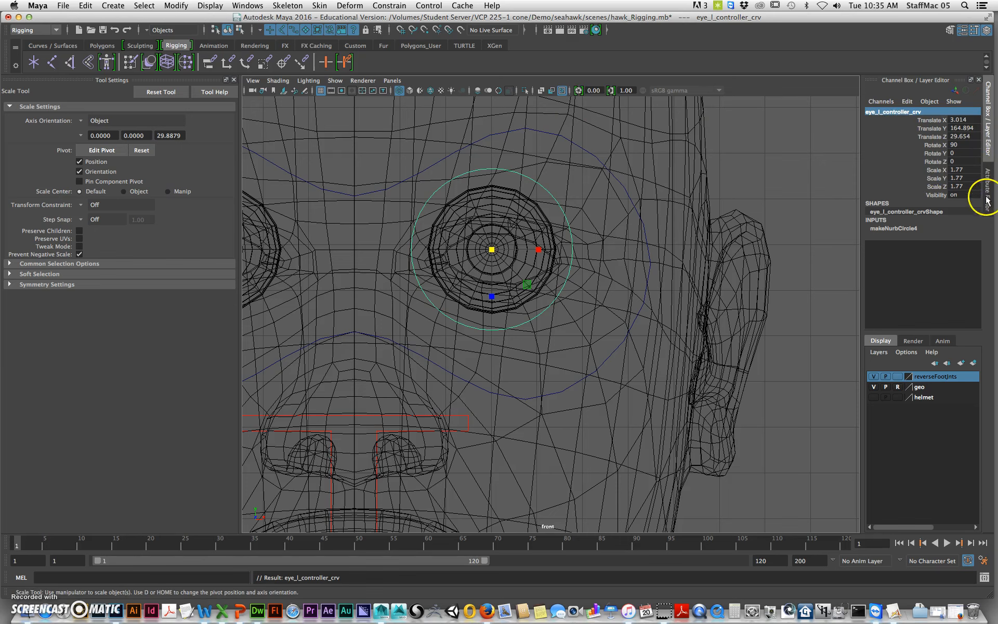
- Enable drawing overrides on both eye curves, coloring the left eye circle yellow and the mask-shaped eye controller red
click(987, 201)
click(881, 110)
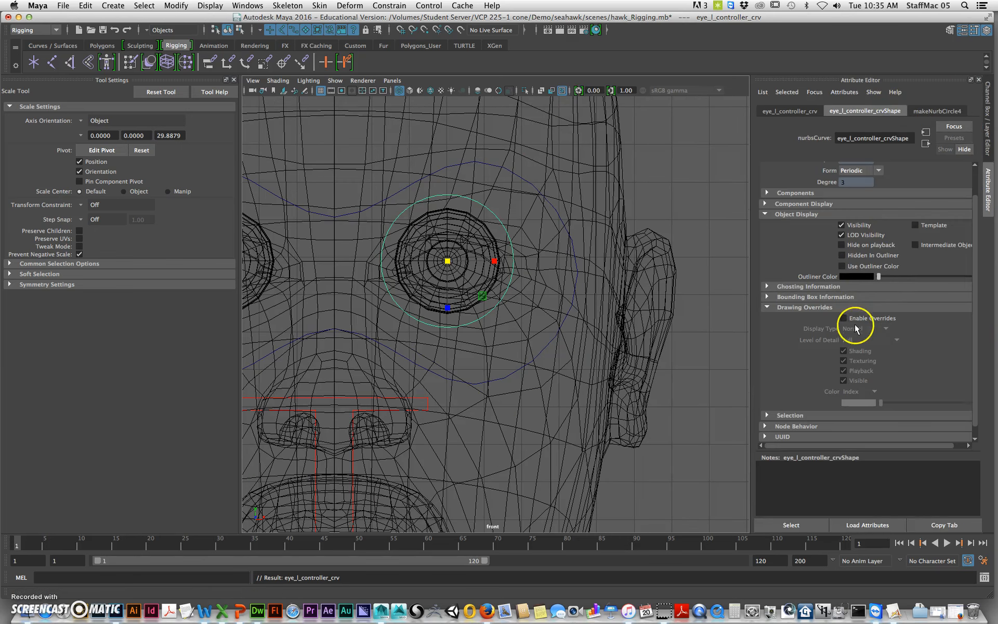
click(843, 318)
drag(887, 404, 888, 404)
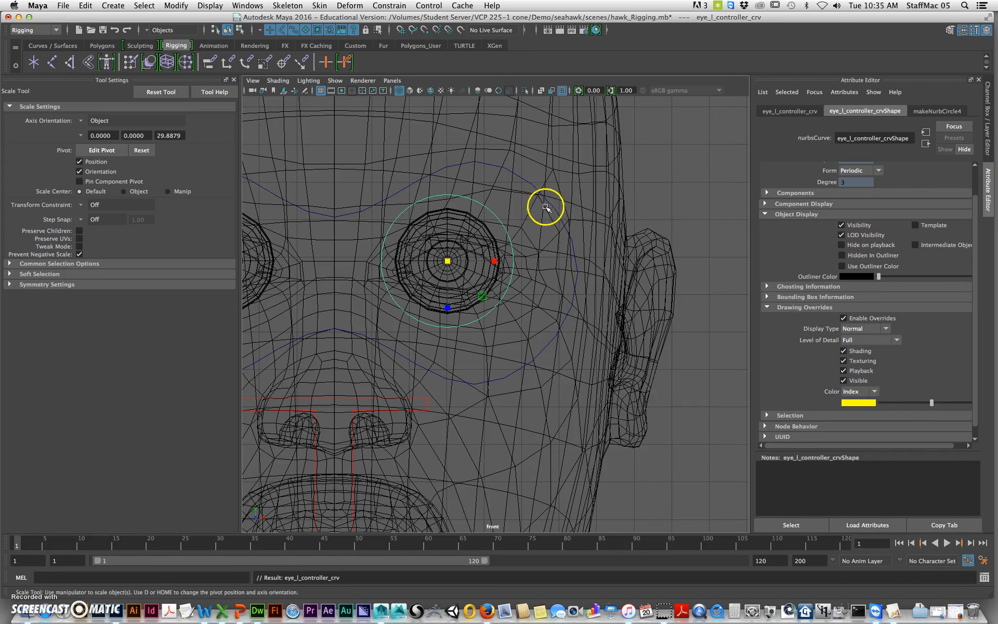
click(546, 204)
click(867, 320)
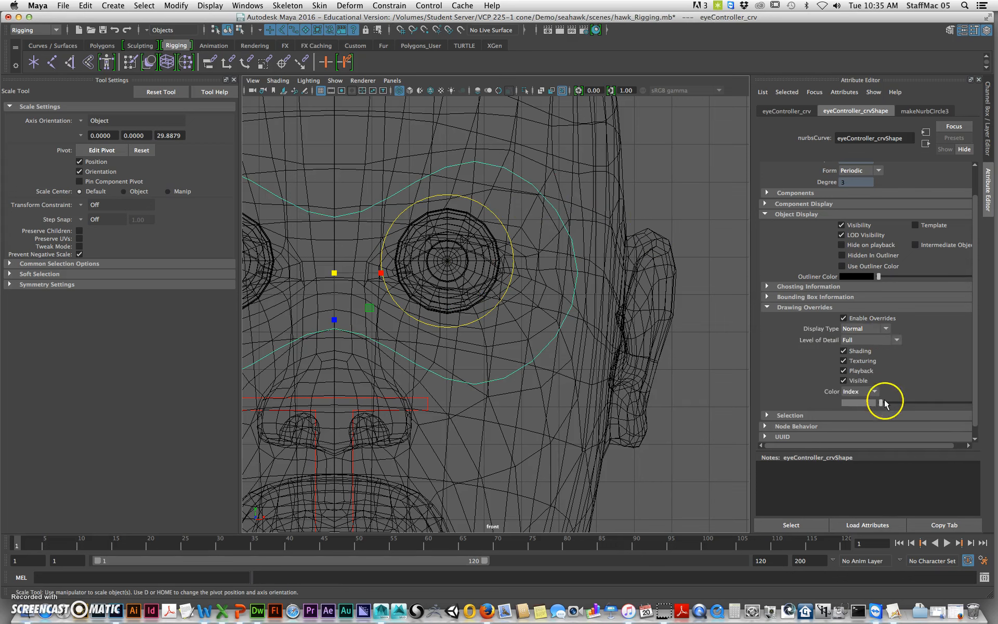
- Duplicate the left eye circle and snap the copy to the right eye's center, at -3.012 in X
alt+middle_drag(406, 279, 552, 321)
click(473, 243)
key(ctrl+d)
key(w)
key(v)
drag(669, 279, 398, 292)
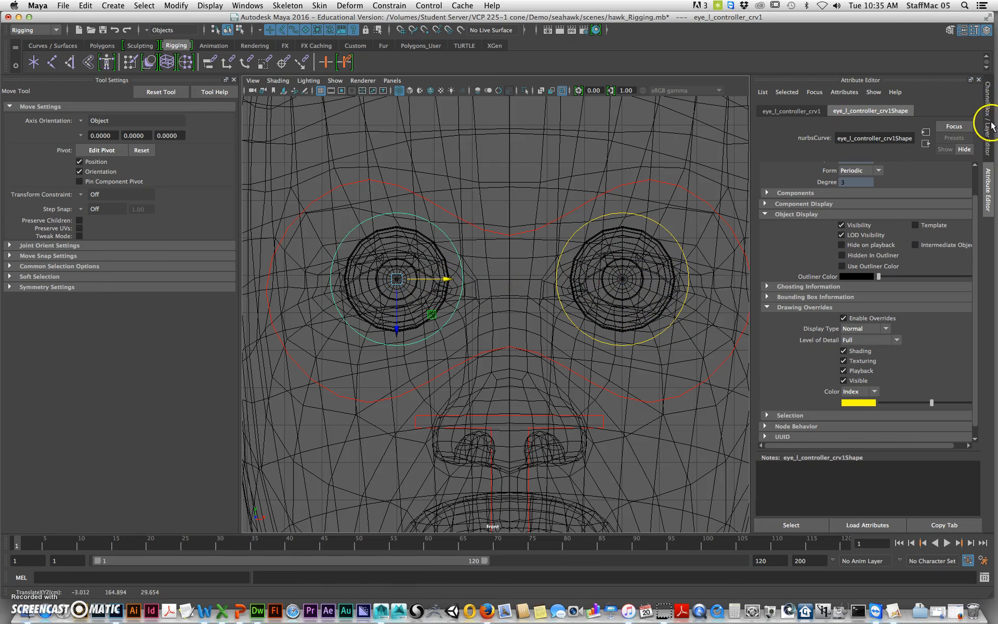
- Rename the duplicated circle as eye_r_controller_crv
click(990, 125)
click(907, 111)
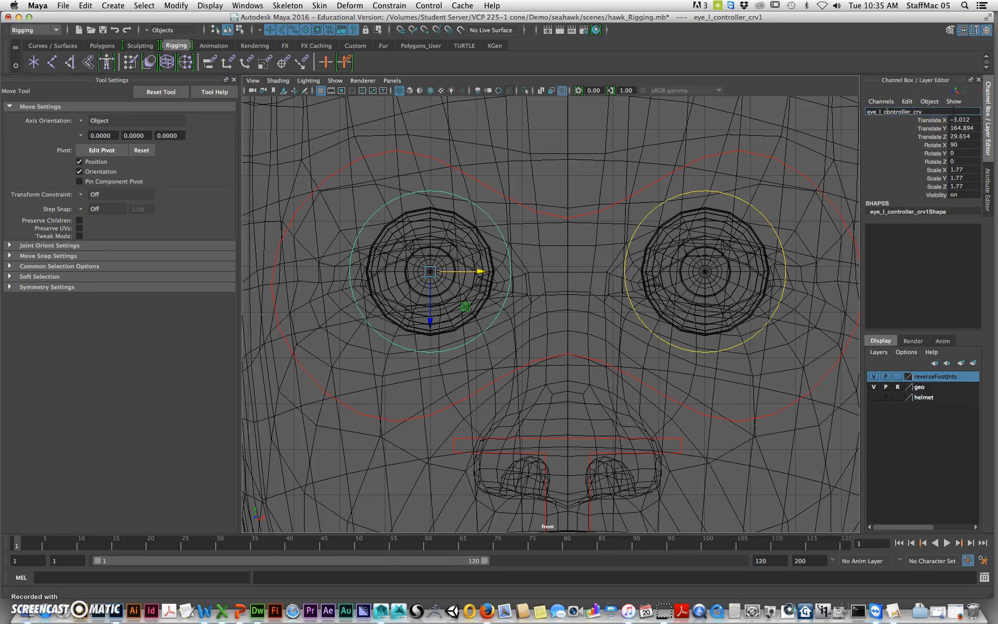
text(r)
key(Return)
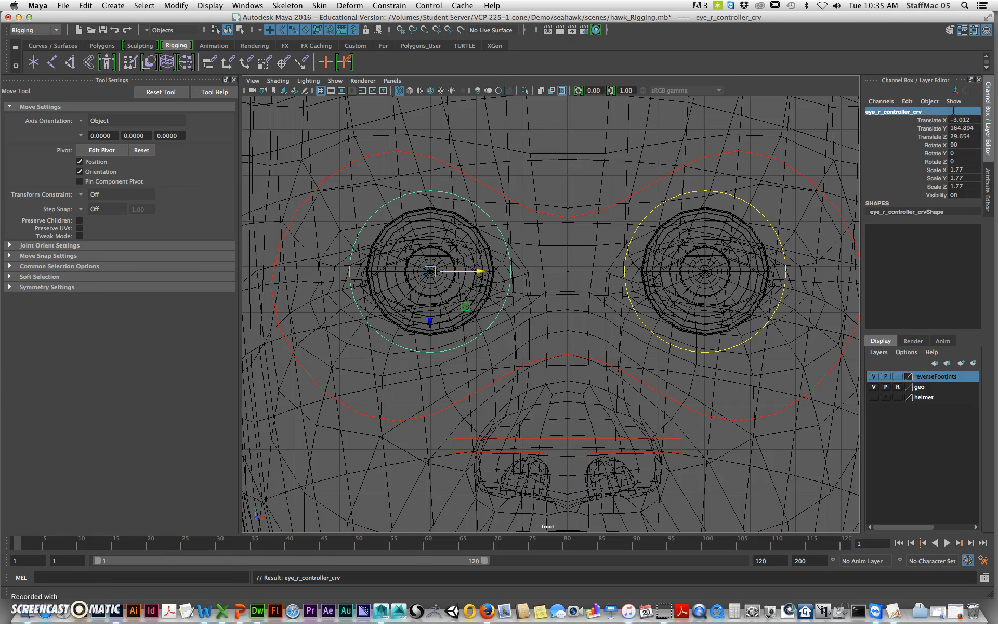
- Parent the left and right eye circles under the mask-shaped eyeController_crv
alt+middle_drag(520, 251, 539, 268)
key(space)
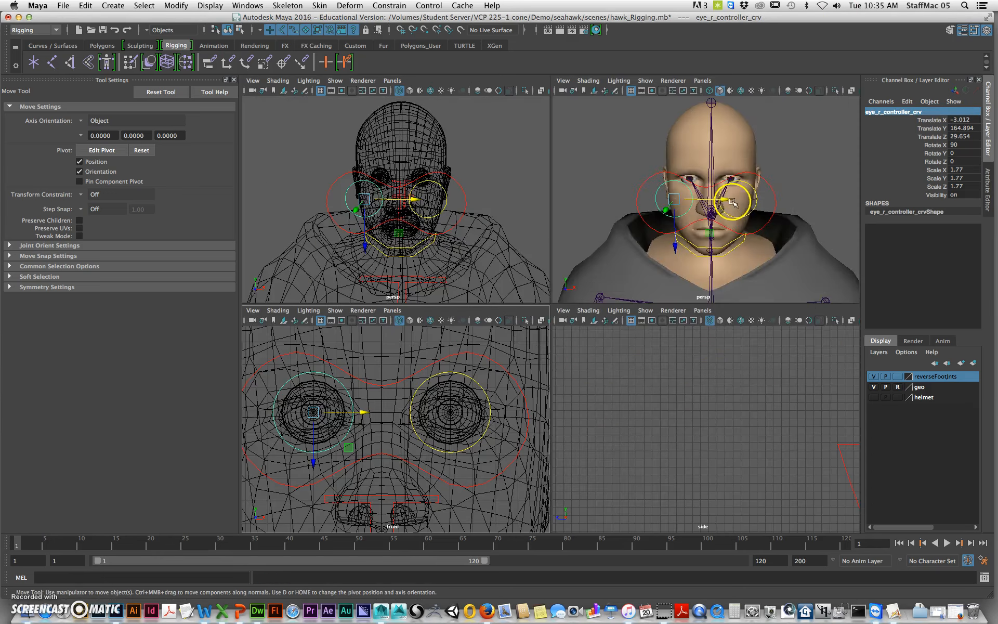
key(space)
alt+drag(688, 249, 556, 270)
alt+right_drag(650, 281, 704, 286)
alt+drag(704, 286, 514, 244)
click(561, 333)
click(530, 314)
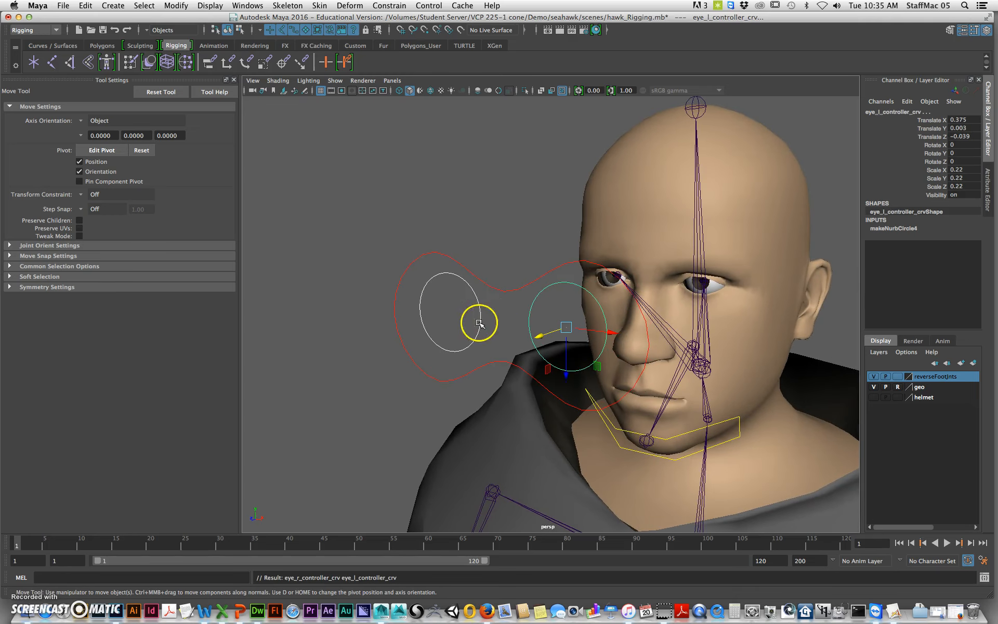
- Freeze the transformations of the mask-shaped eye controller and both eye circles together
drag(379, 223, 423, 267)
alt+drag(544, 312, 494, 312)
drag(375, 212, 543, 356)
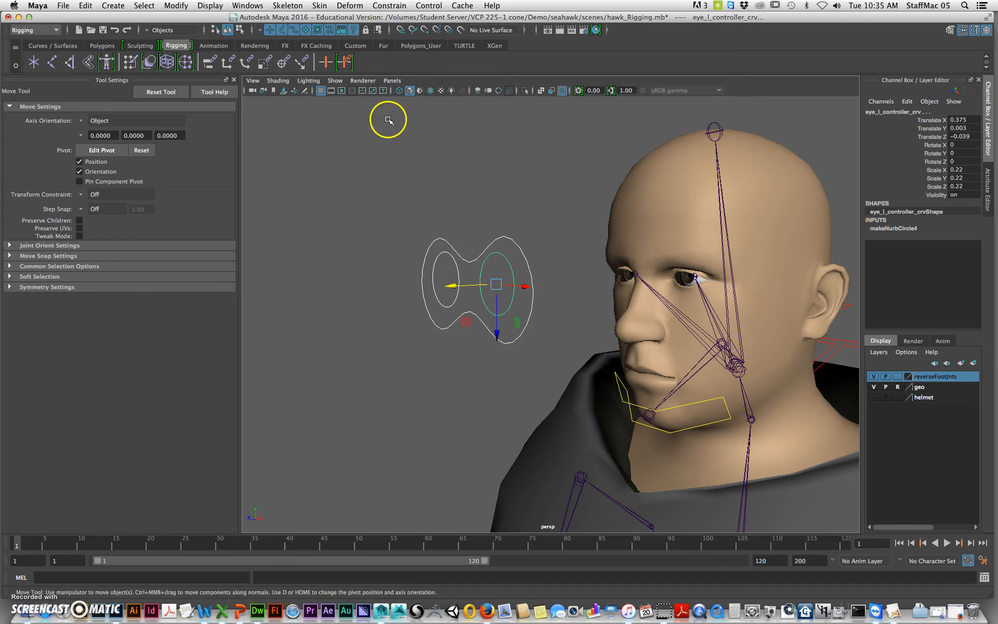
click(177, 5)
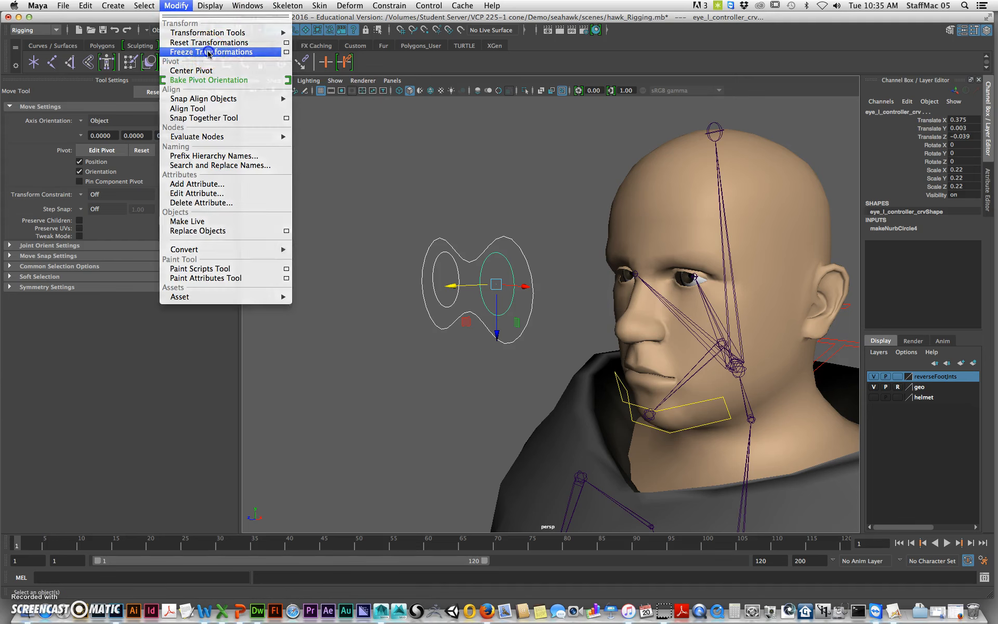
click(208, 52)
click(494, 308)
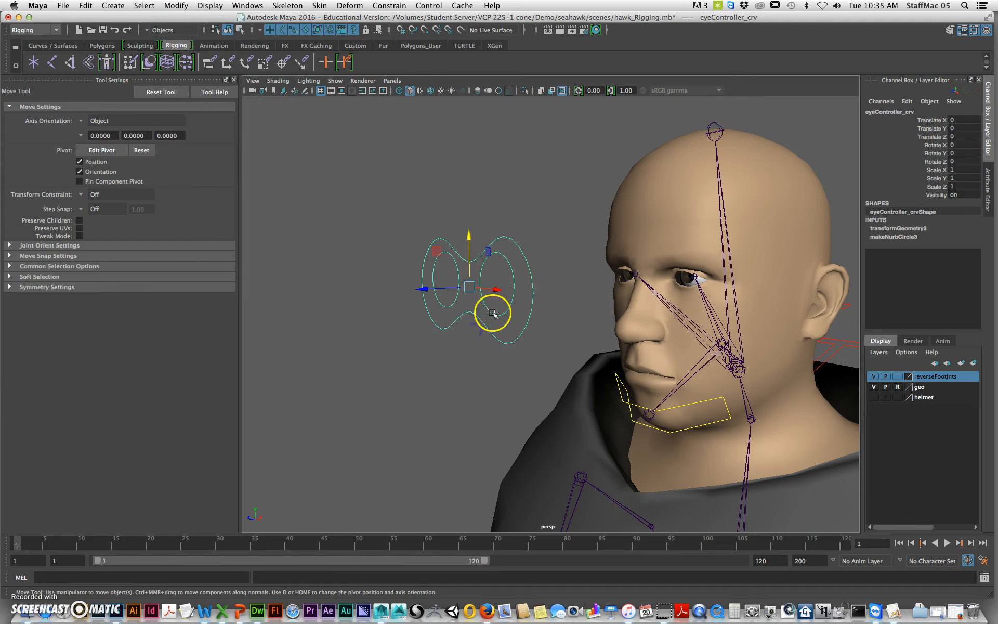
- Freeze the transformations of the jaw, head and neck control curves together
alt+drag(679, 392, 548, 331)
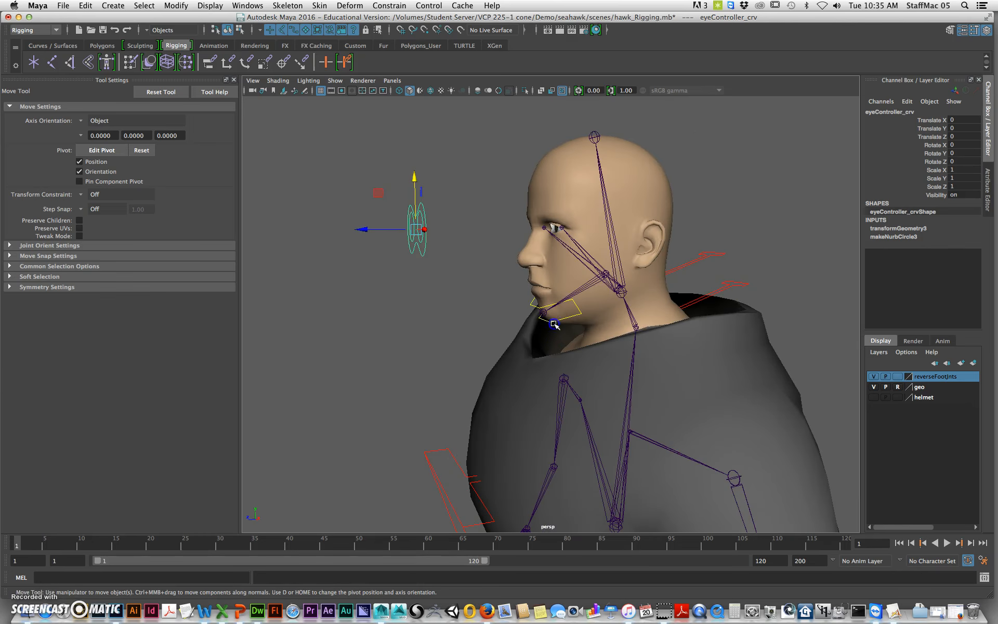
click(554, 324)
shift+drag(769, 240, 712, 287)
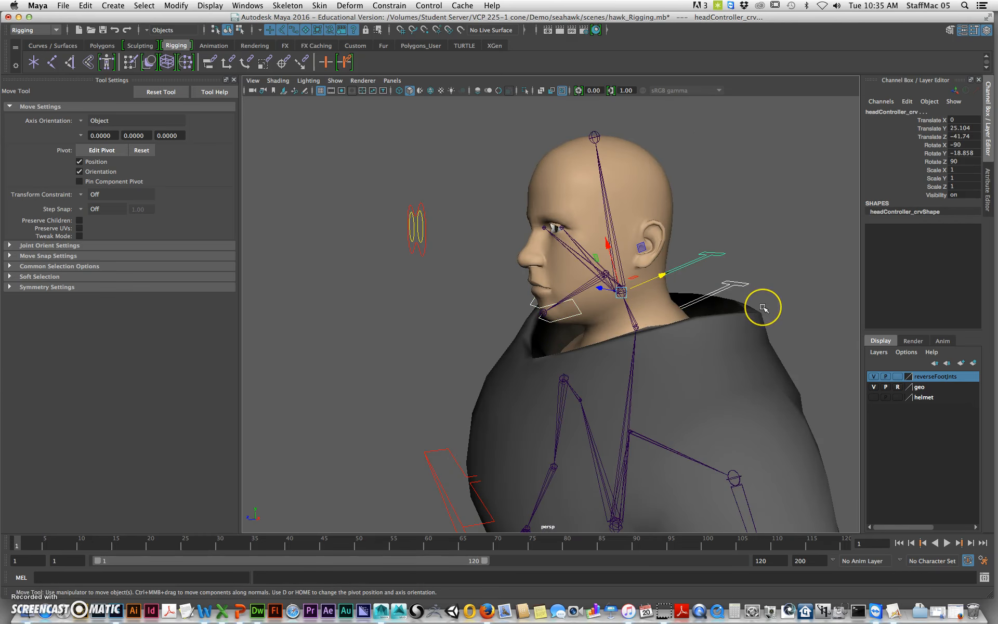
key(g)
click(721, 183)
- Examine the rig's control curves and joints from the head and neck down to the hips
alt+drag(541, 265, 541, 306)
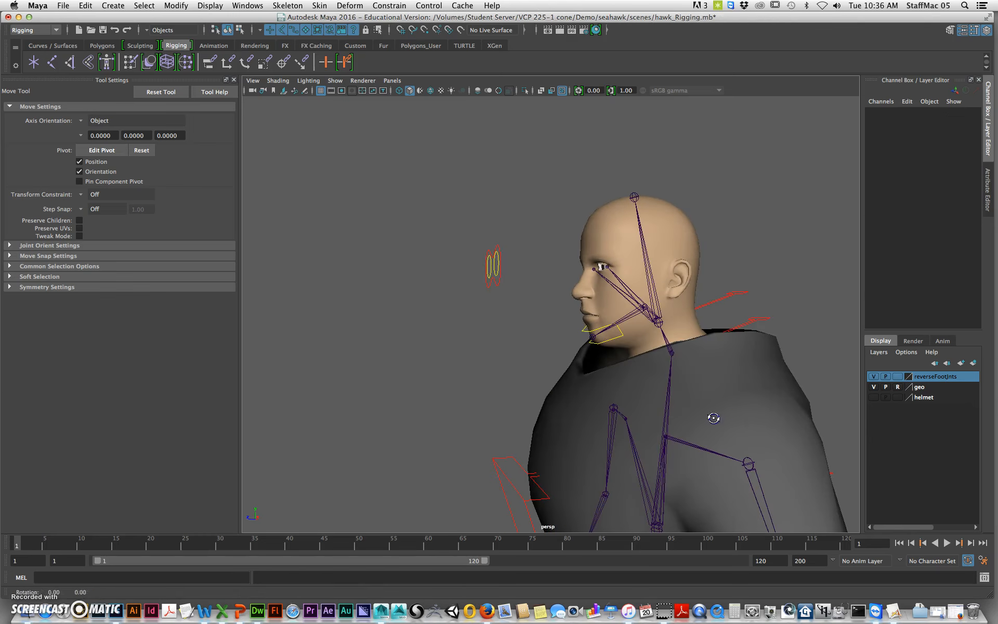
alt+right_drag(713, 417, 784, 397)
alt+middle_drag(785, 396, 627, 376)
alt+drag(627, 376, 709, 347)
alt+middle_drag(751, 436, 708, 326)
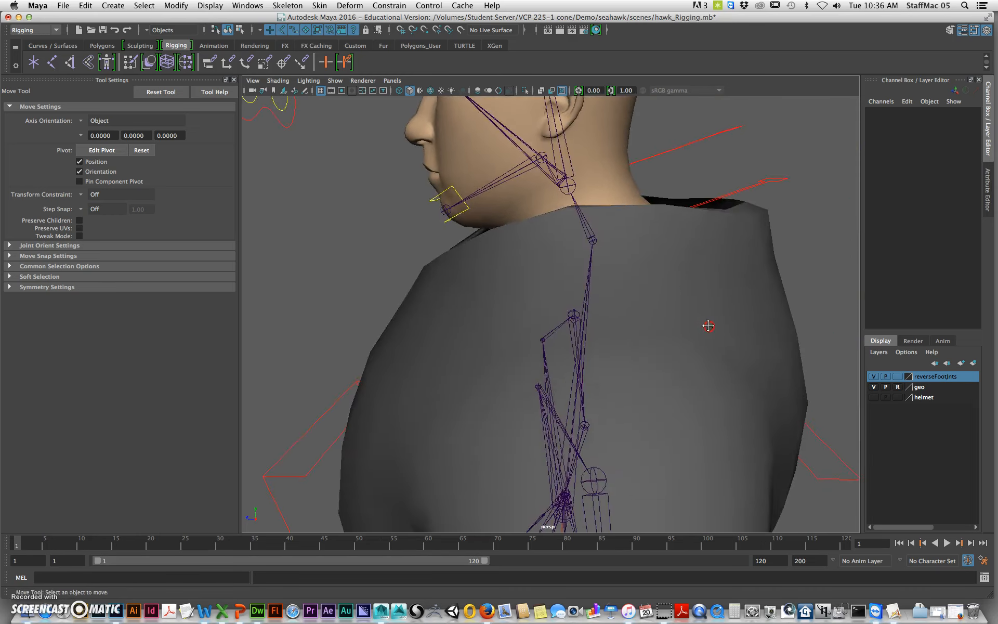
alt+right_drag(708, 325, 584, 422)
alt+middle_drag(633, 504, 638, 418)
click(643, 418)
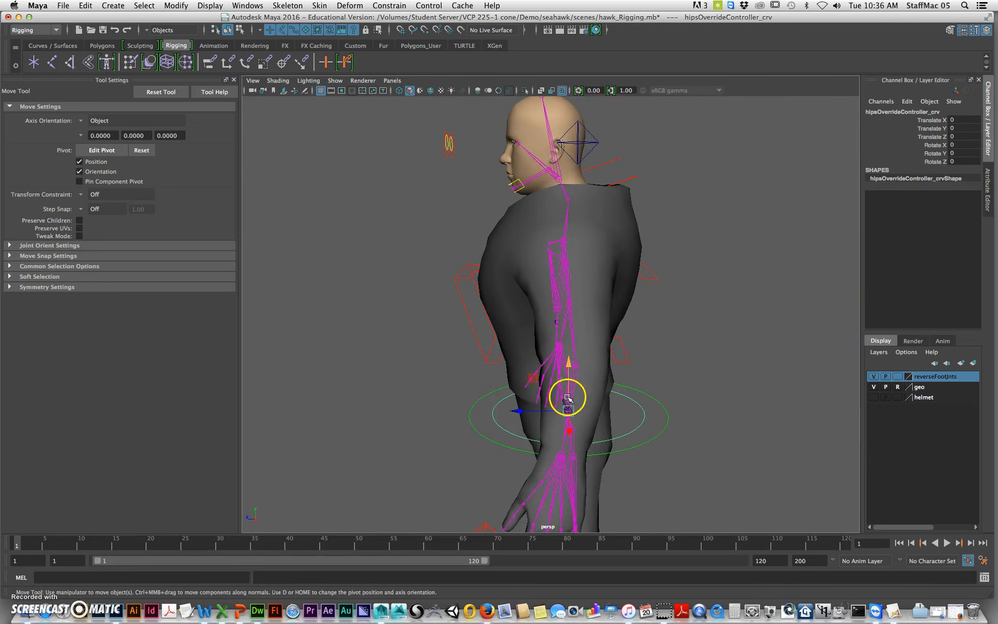
alt+drag(542, 379, 575, 345)
alt+right_drag(575, 345, 697, 279)
alt+middle_drag(697, 279, 627, 411)
alt+right_drag(628, 412, 676, 378)
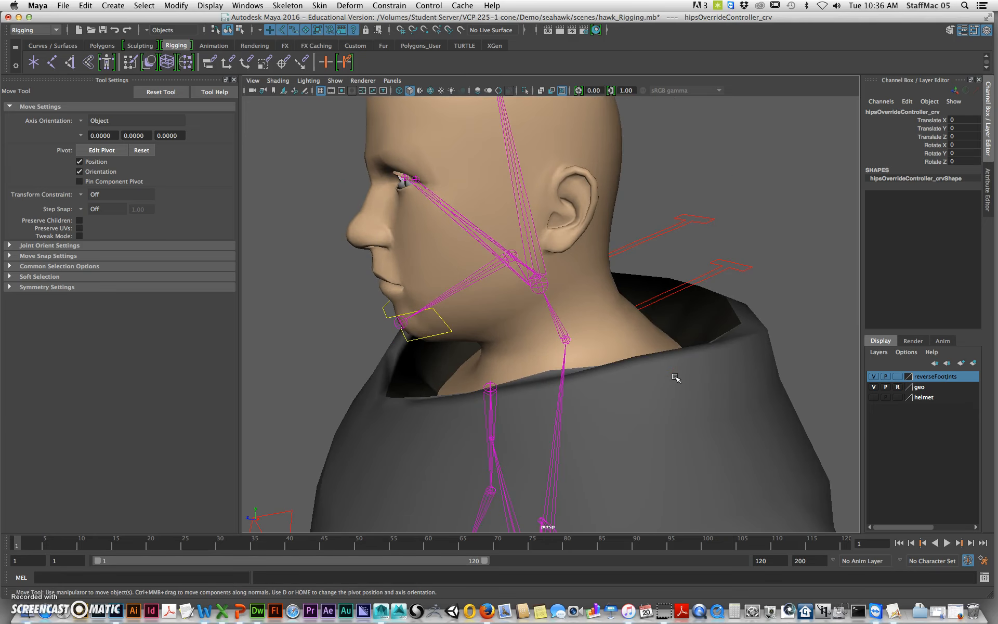
click(636, 357)
click(646, 598)
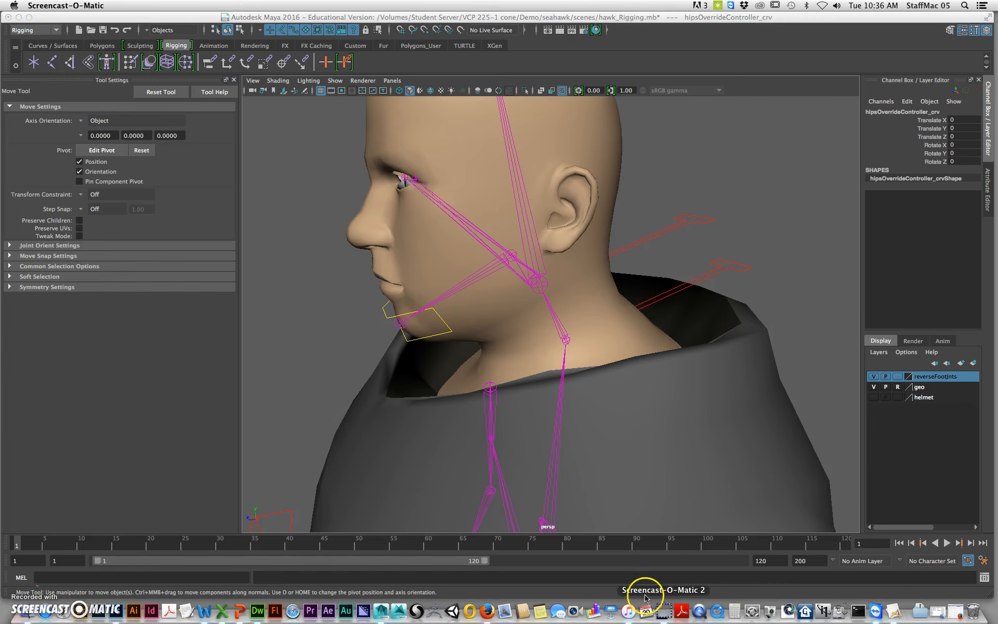
- Create an empty group with nothing selected and rename it neckController_null
click(729, 225)
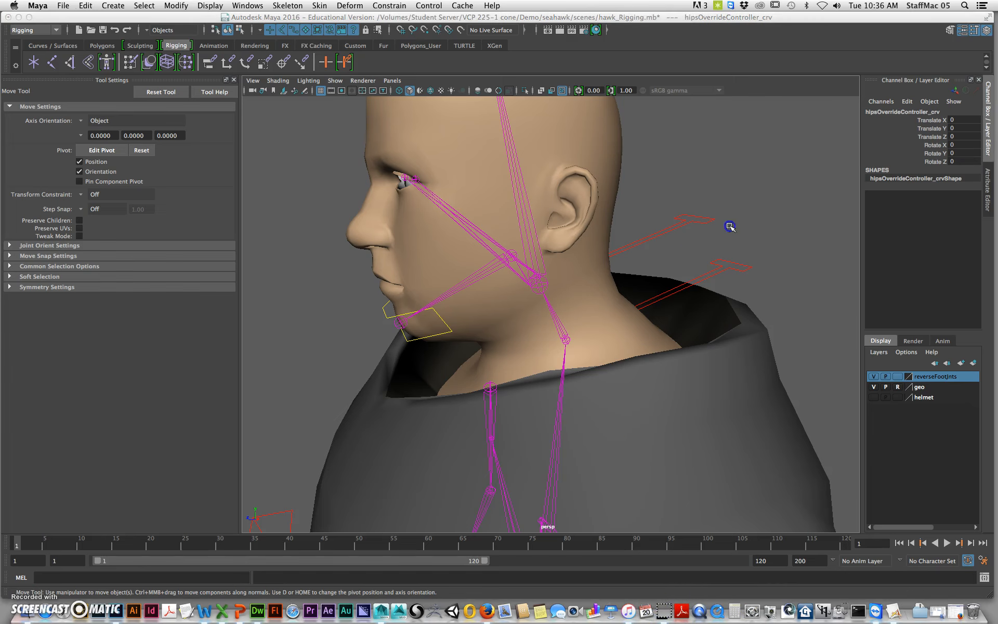
alt+right_drag(626, 266, 644, 274)
alt+drag(626, 267, 642, 284)
alt+drag(641, 241, 677, 245)
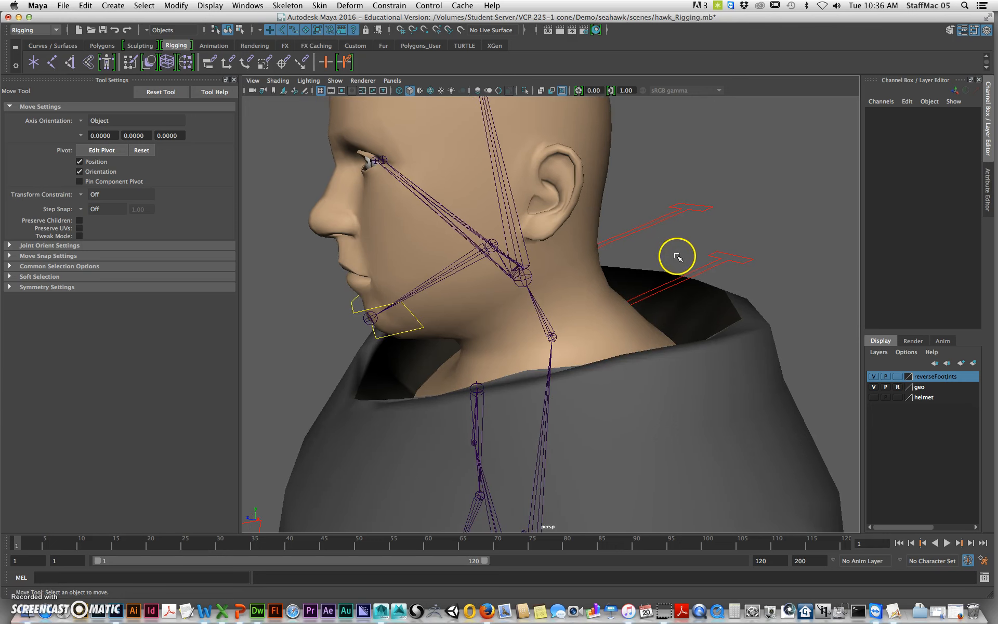
key(ctrl+g)
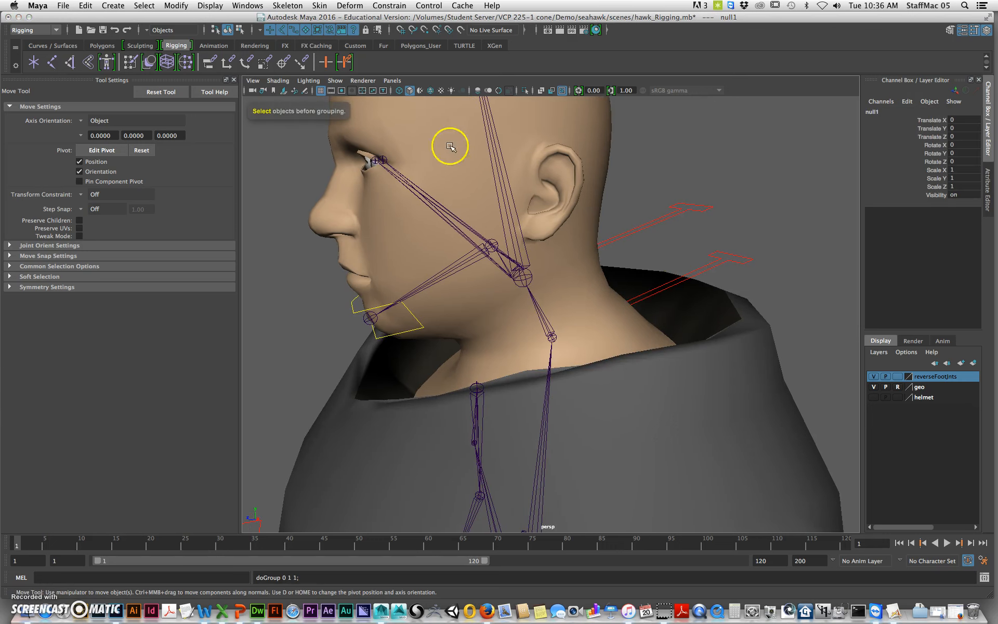
double_click(881, 112)
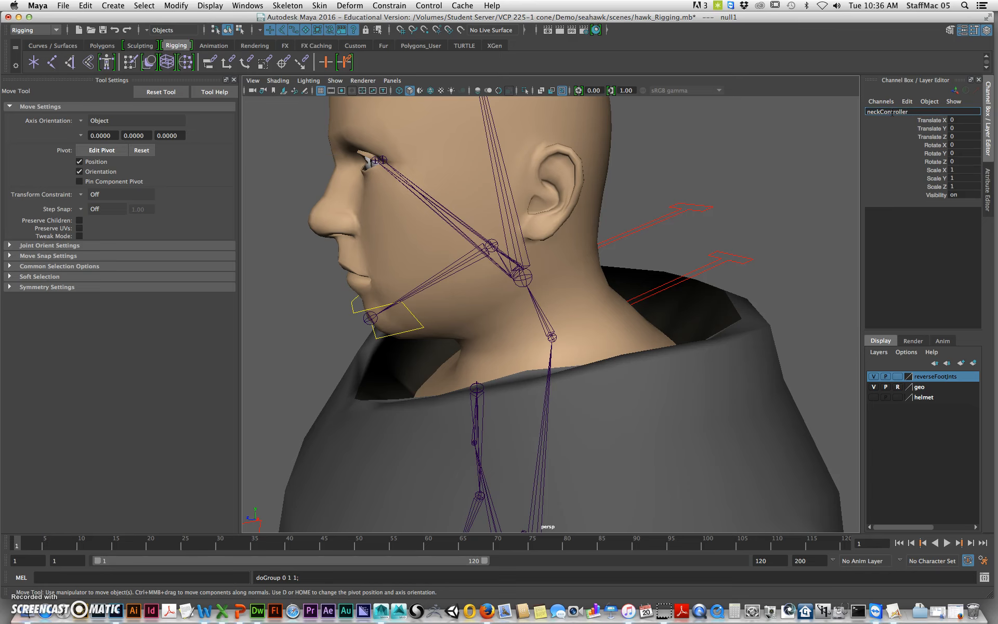
key(Return)
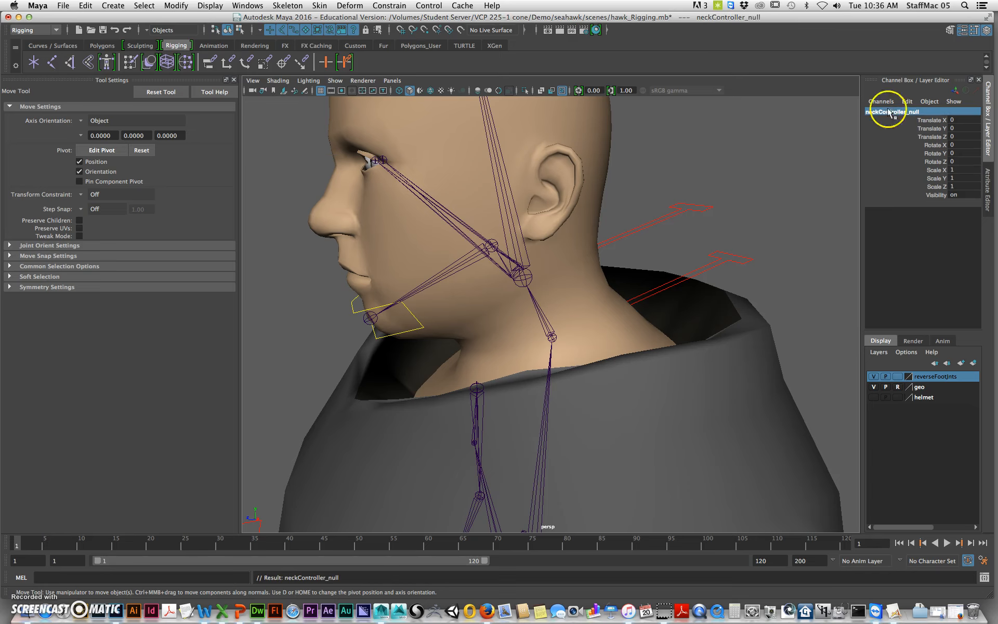
- Move neckController_null up from the origin and snap it to the neck base joint, at 151.054 in Y and 0.346 in Z
alt+drag(691, 357, 475, 352)
alt+right_drag(475, 351, 442, 359)
alt+middle_drag(442, 359, 447, 177)
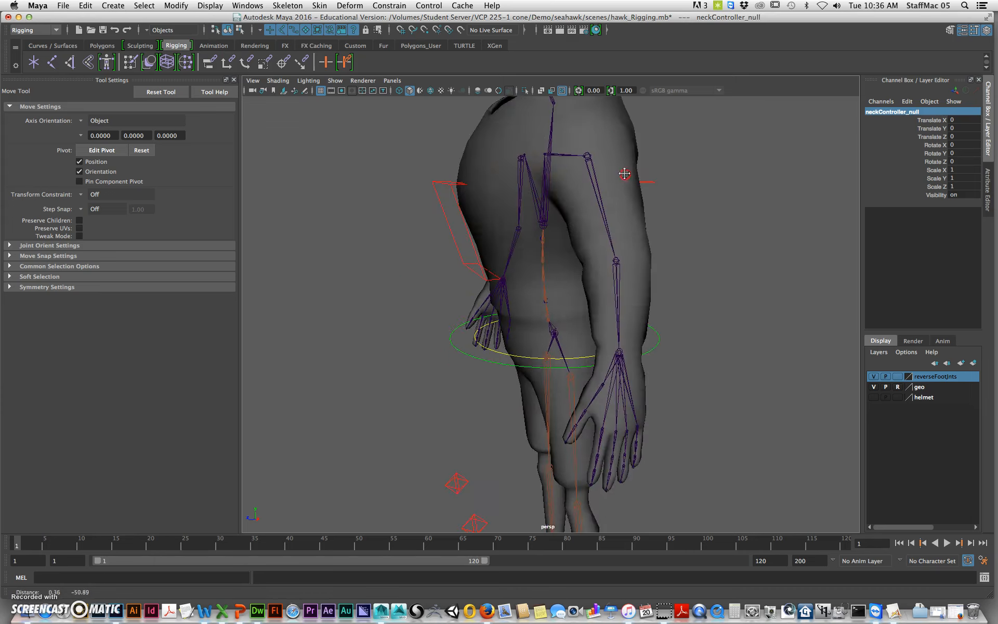
alt+middle_drag(621, 486, 620, 345)
drag(551, 500, 560, 507)
alt+middle_drag(610, 352, 611, 612)
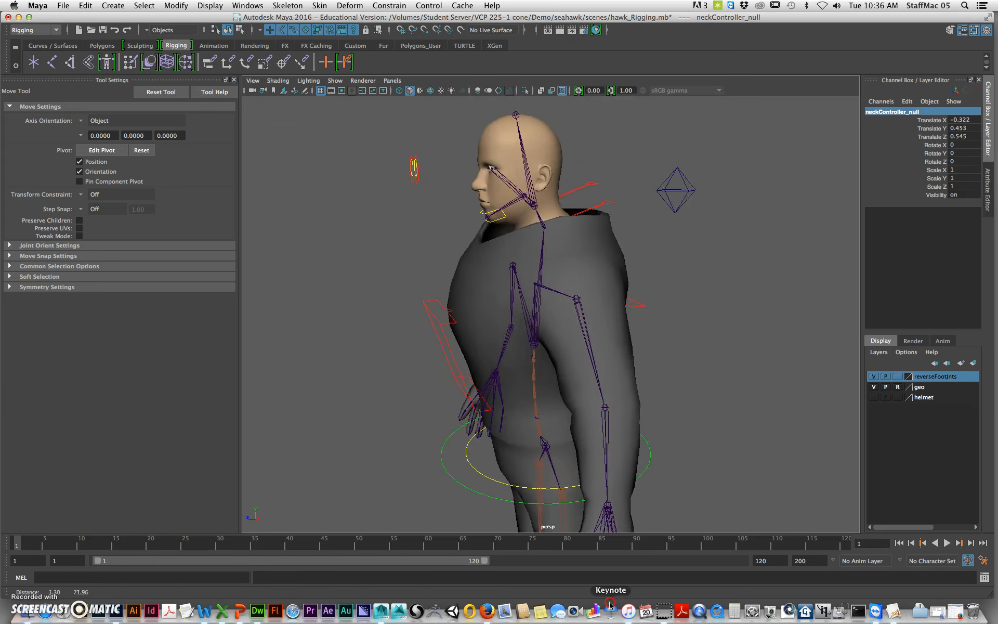
alt+right_drag(676, 191, 651, 276)
alt+middle_drag(391, 161, 416, 318)
alt+right_drag(416, 318, 626, 307)
middle_drag(601, 326, 577, 340)
mouse_move(588, 368)
alt+mouse_down()
mouse_move(619, 372)
mouse_move(590, 371)
alt+mouse_up()
alt+right_drag(531, 354, 598, 312)
alt+middle_drag(613, 290, 595, 263)
- Open the Hypergraph Hierarchy beside the viewport and frame the neckController_null node in it
click(232, 5)
click(539, 221)
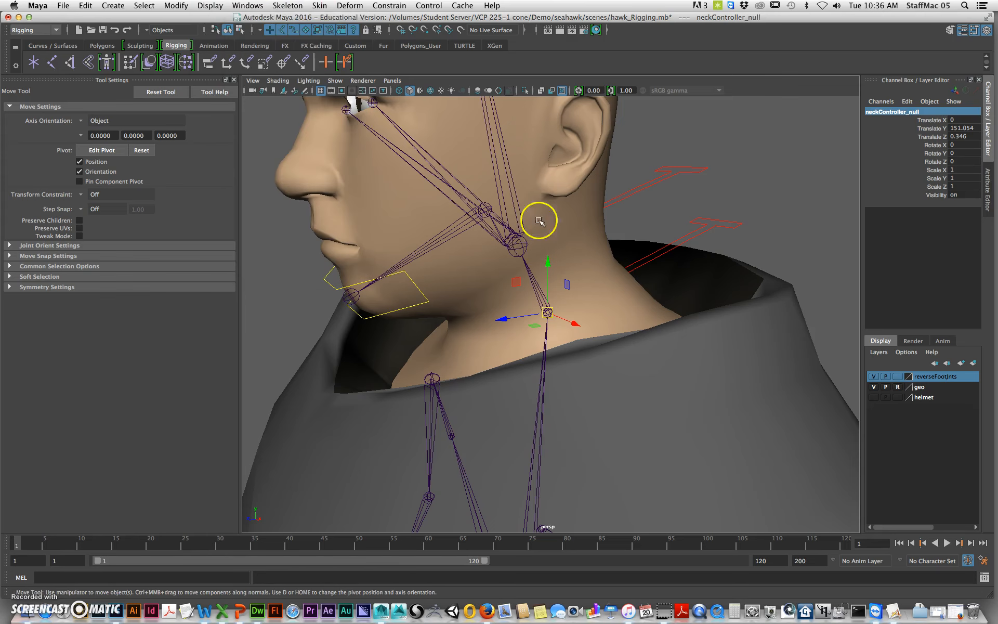
drag(646, 24, 207, 18)
alt+middle_drag(196, 534, 107, 426)
alt+right_drag(107, 425, 205, 425)
alt+middle_drag(205, 426, 149, 433)
alt+right_drag(149, 431, 127, 413)
alt+middle_drag(127, 412, 125, 444)
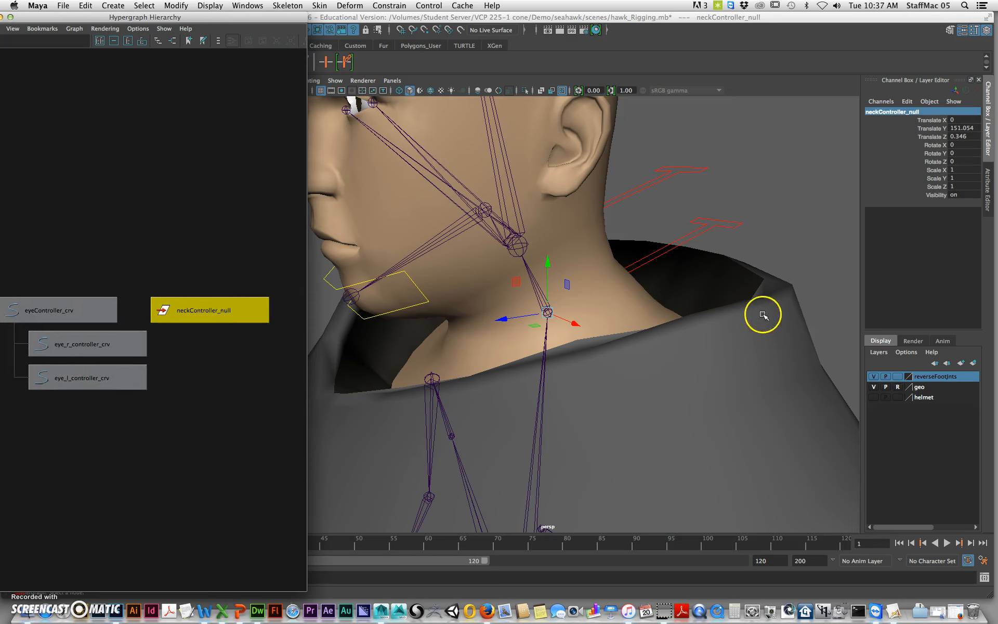
- Rotate neckController_crv about X as a test and undo the rotation
click(727, 227)
alt+drag(737, 288, 631, 305)
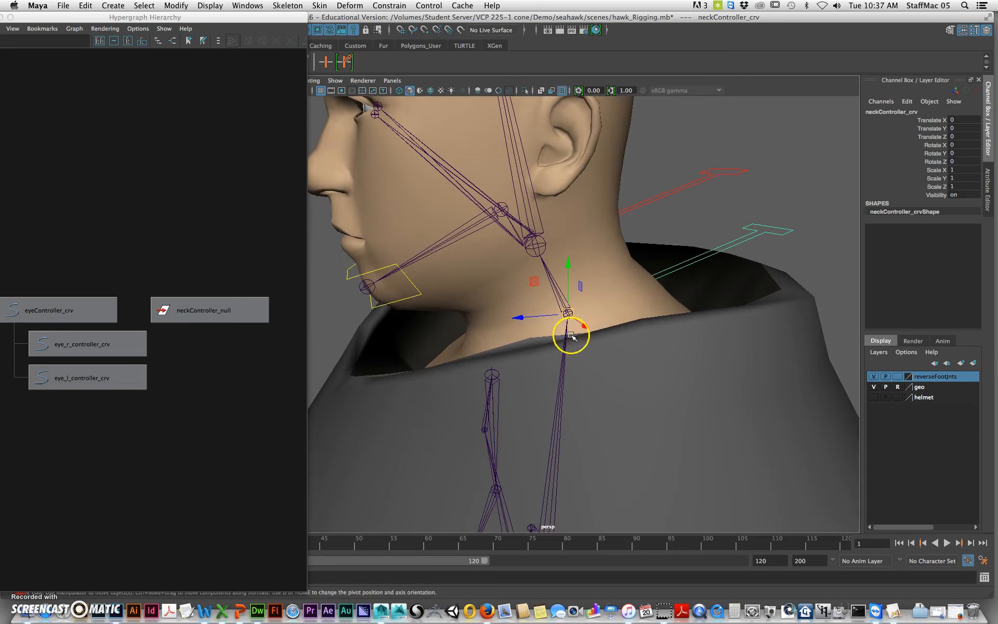
key(e)
drag(578, 270, 600, 279)
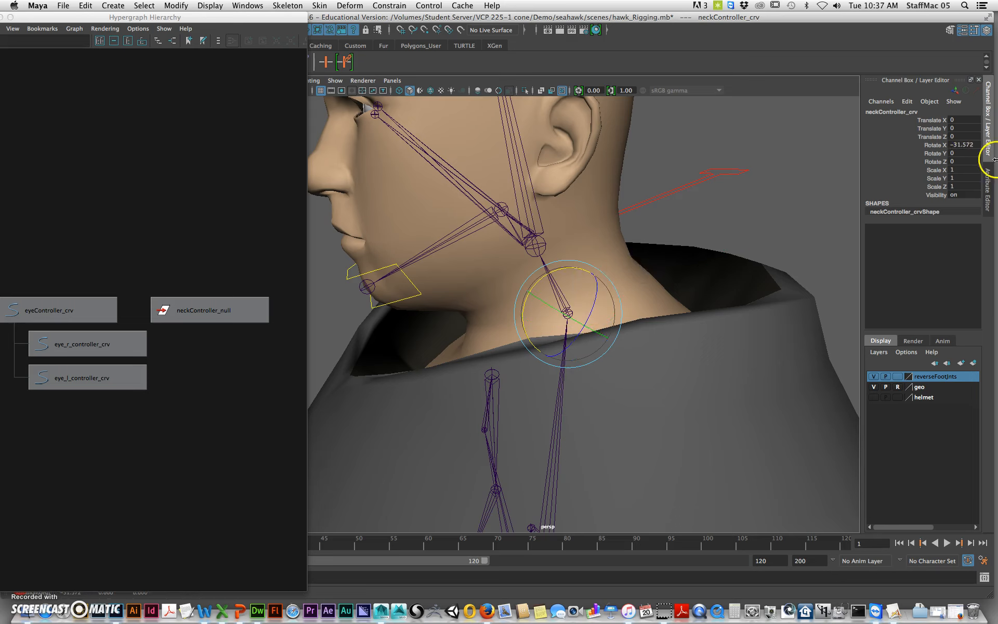
key(z)
click(230, 391)
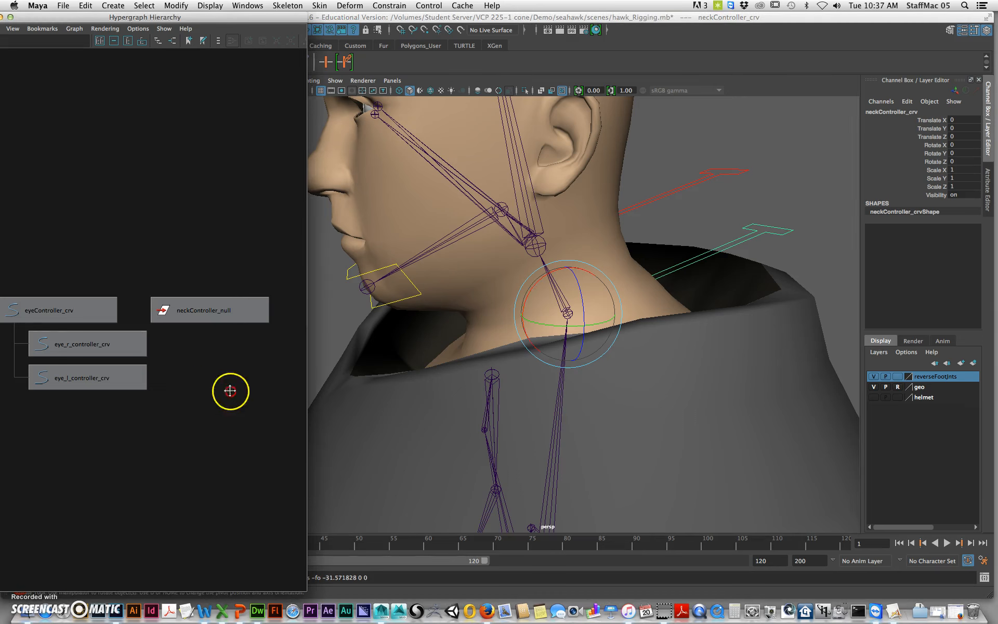
- Orient constrain neckController_null to neck_c_jnt with Maintain offset turned off
click(535, 286)
click(560, 292)
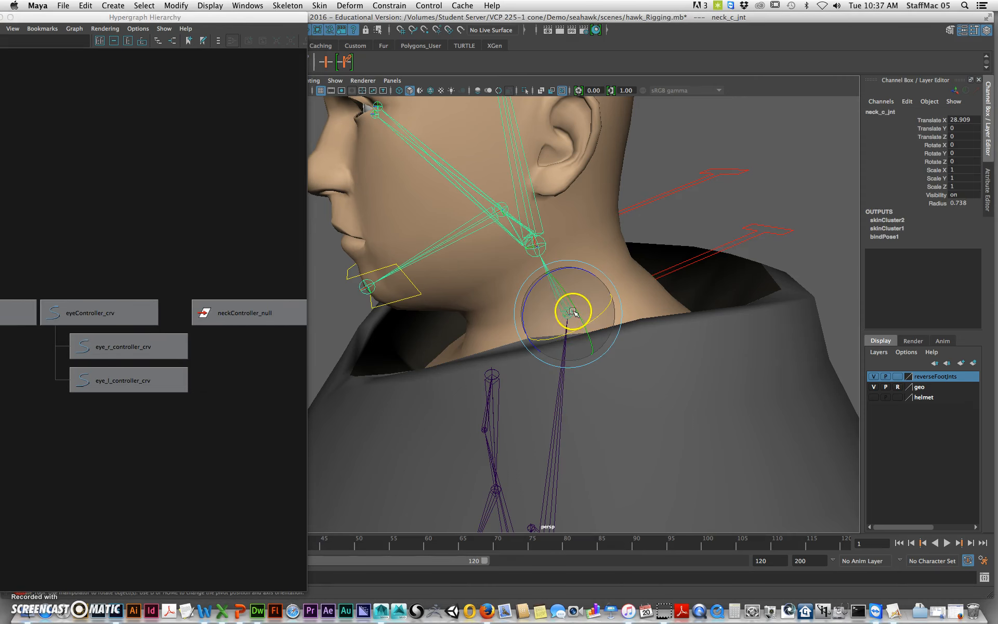
click(255, 314)
click(223, 313)
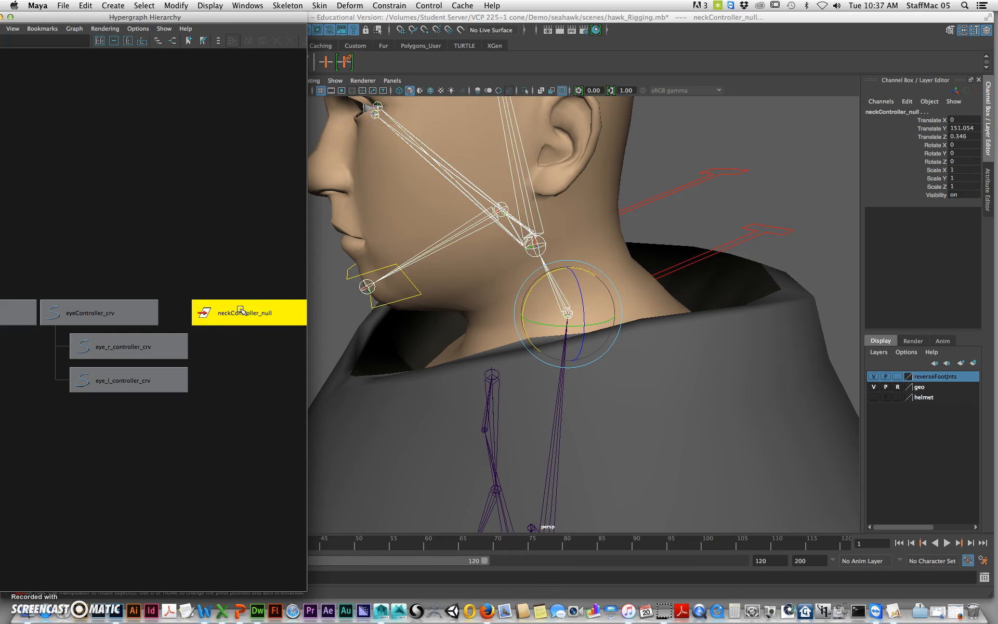
click(327, 399)
click(396, 5)
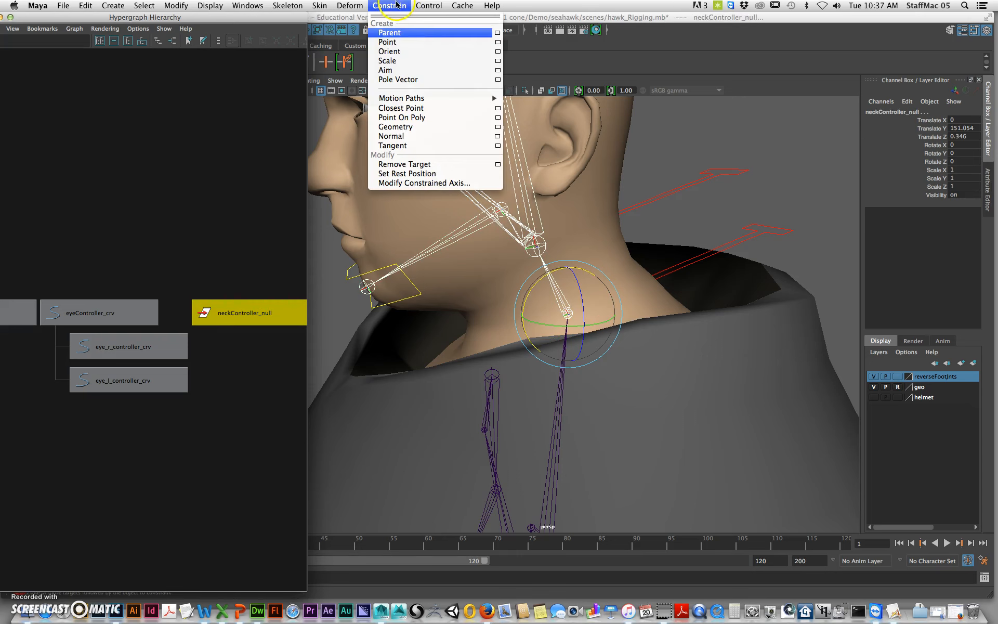
drag(270, 190, 462, 223)
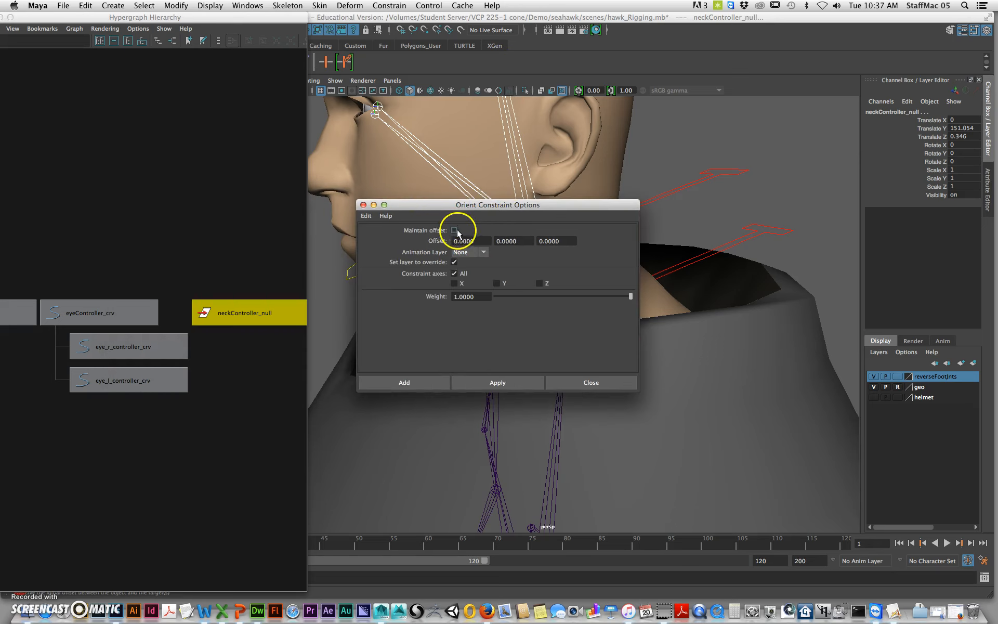
click(408, 384)
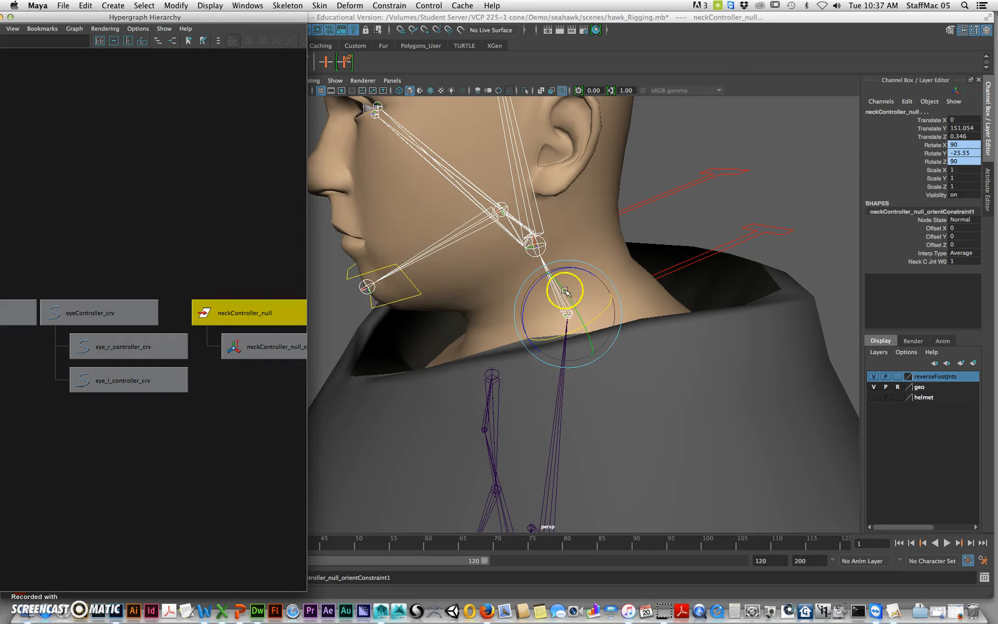
- Delete the orient constraint node under neckController_null, keeping the null itself
click(260, 414)
click(250, 311)
click(534, 304)
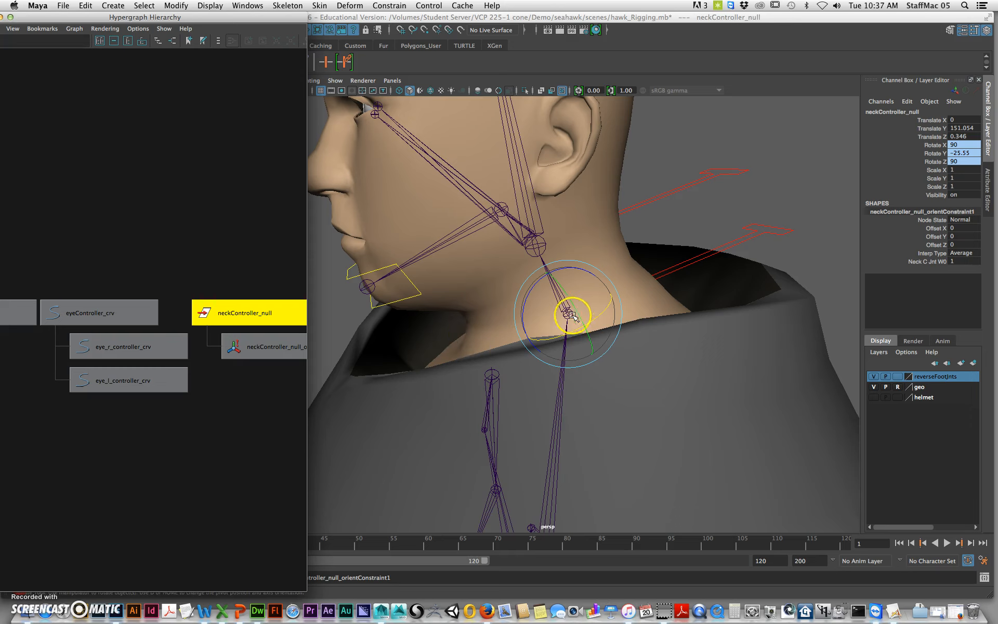
click(272, 351)
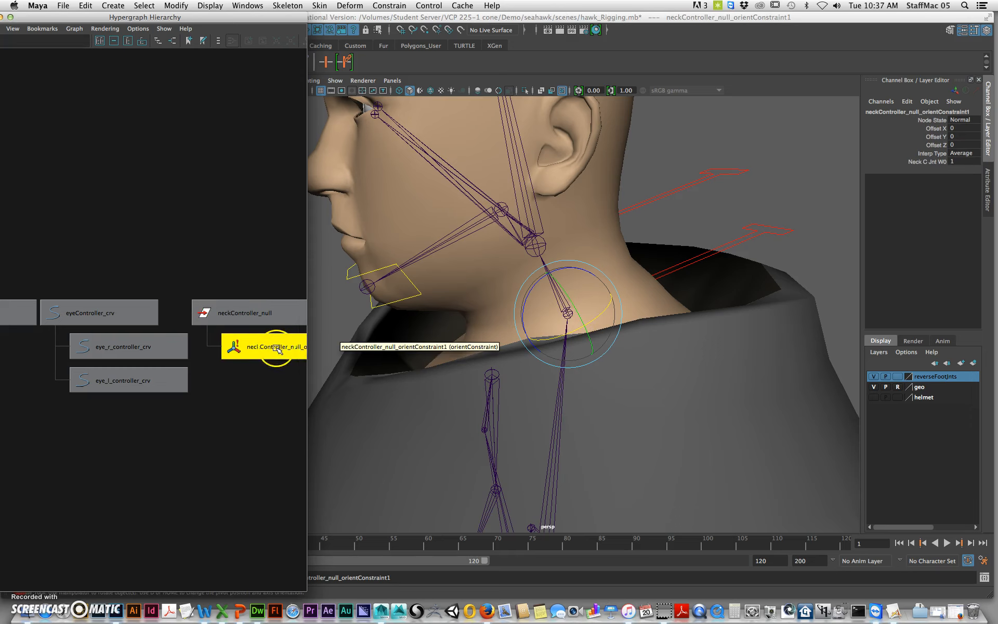
alt+middle_drag(270, 406, 200, 397)
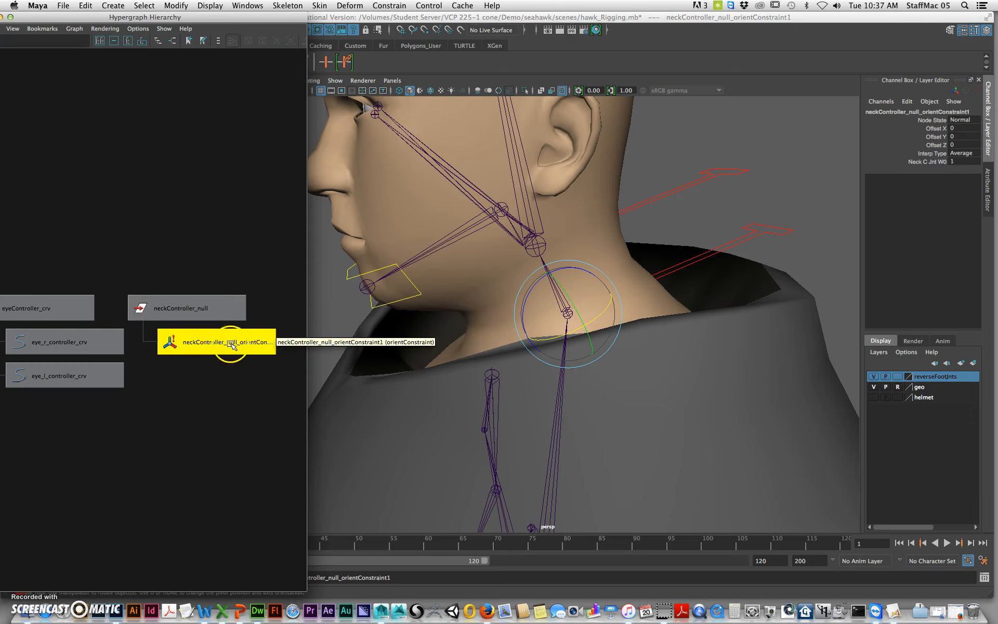
key(Delete)
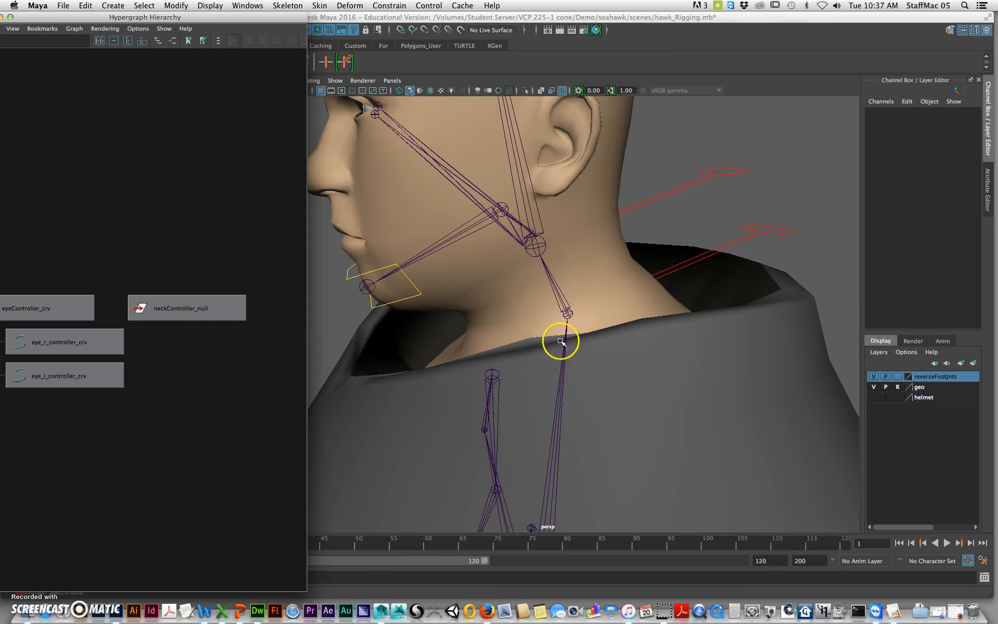
click(603, 307)
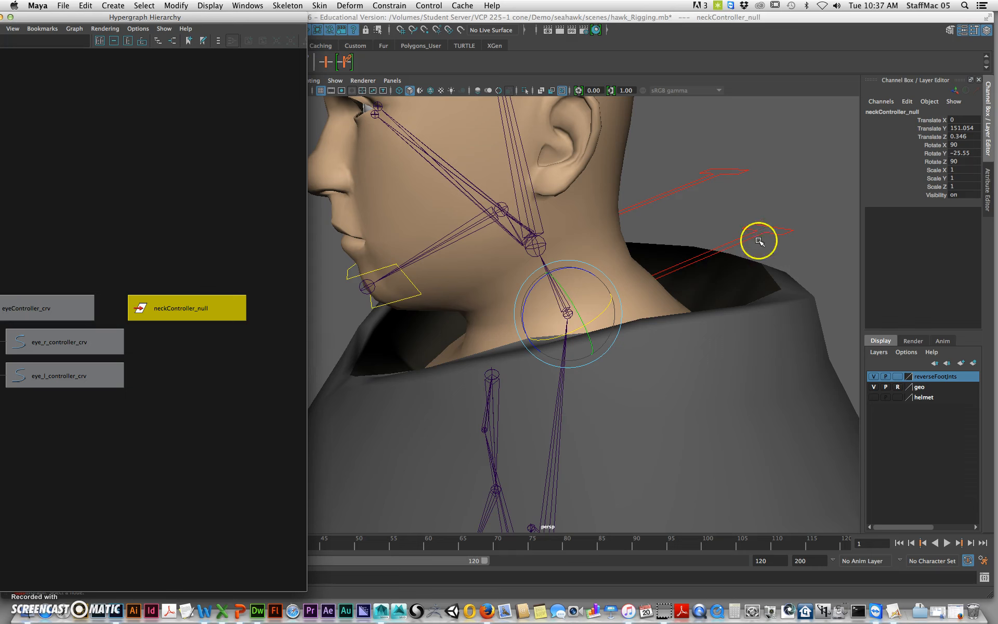
- Parent neckController_crv under neckController_null in the Hypergraph
click(794, 234)
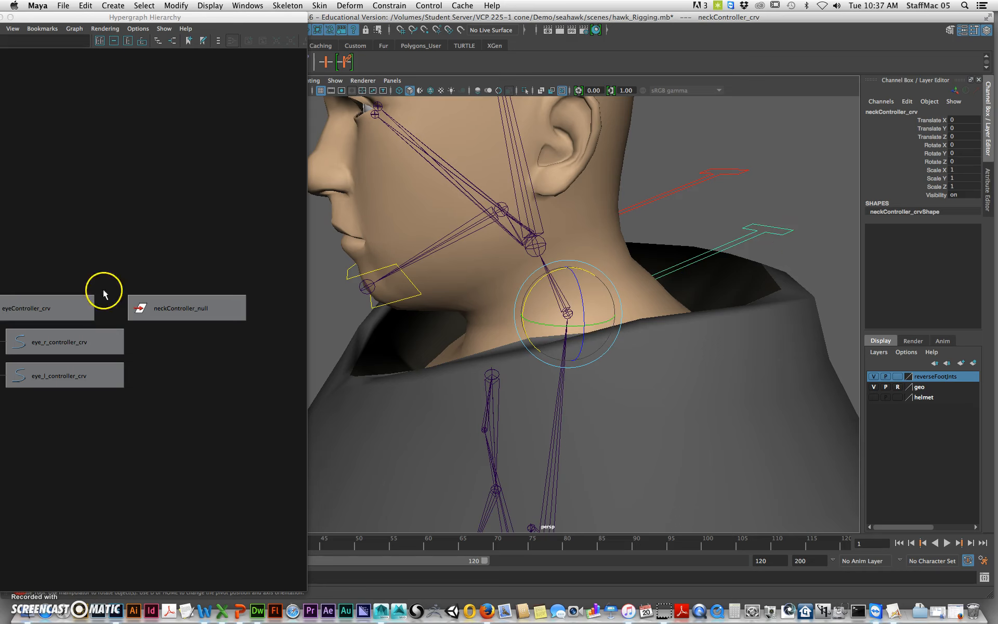
click(199, 307)
middle_drag(199, 307, 241, 329)
alt+middle_drag(143, 370, 205, 366)
- Freeze the transformations of neckController_crv under its null
click(140, 332)
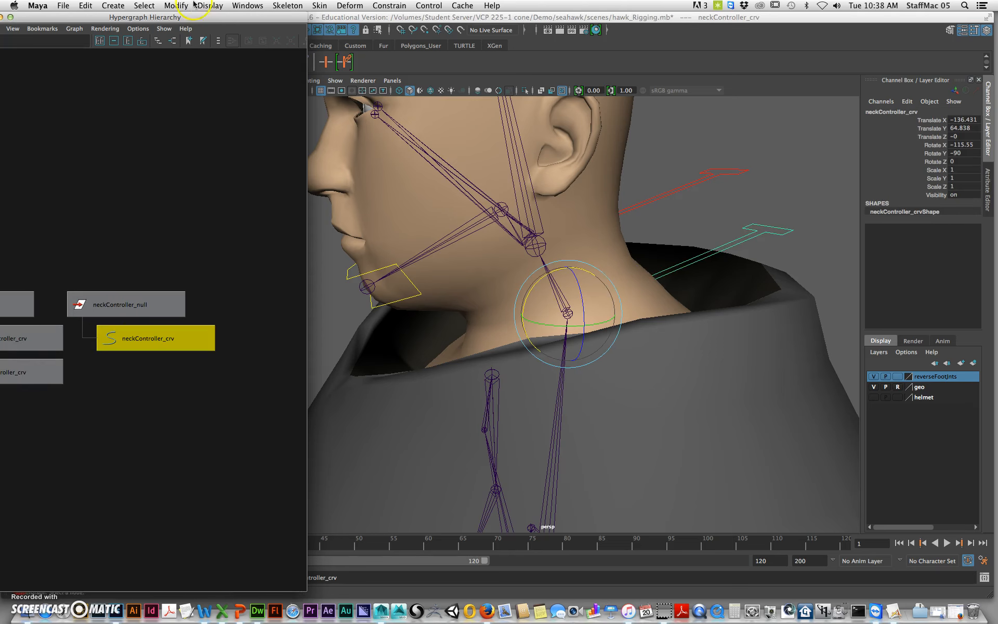
click(177, 6)
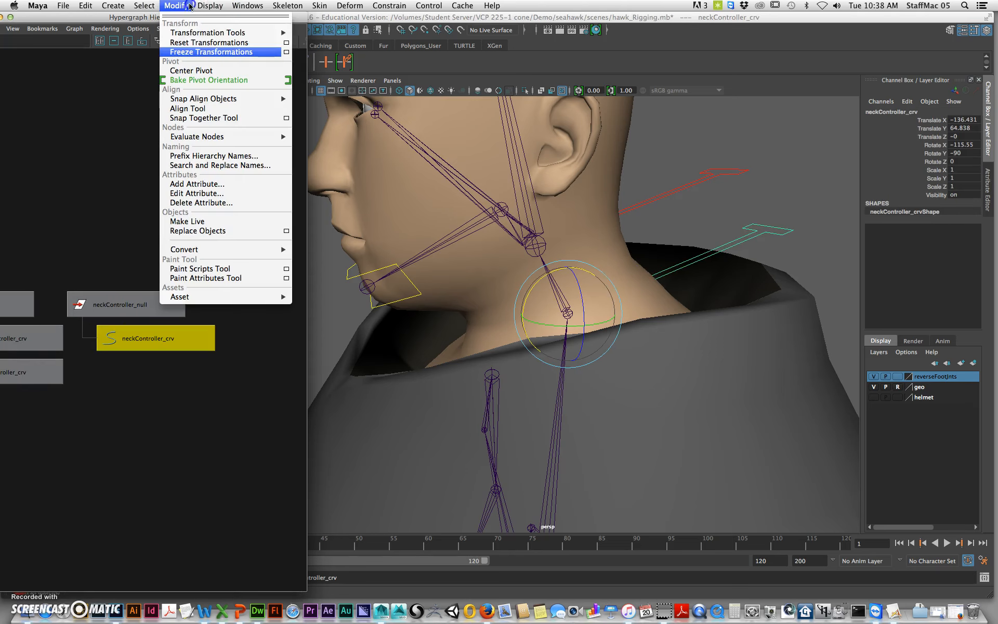
click(198, 52)
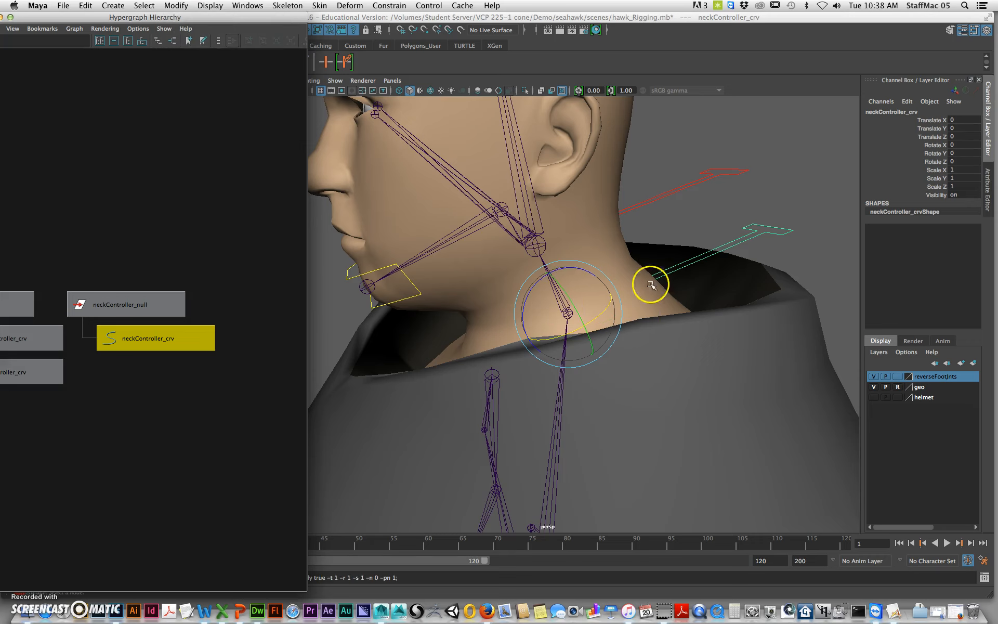
click(104, 298)
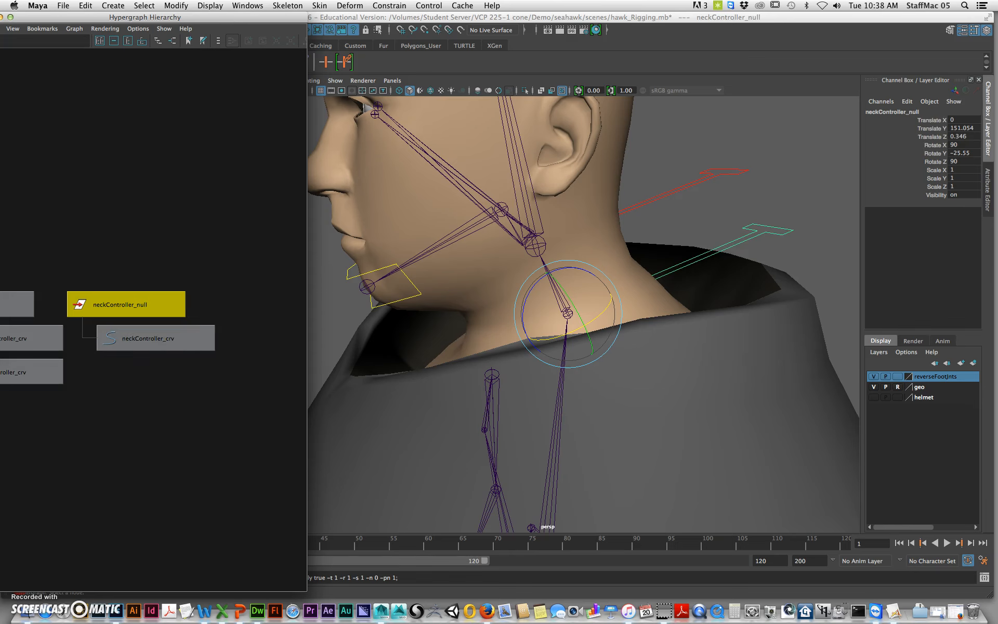
- Orient constrain neck_c_jnt to neckController_crv
click(210, 335)
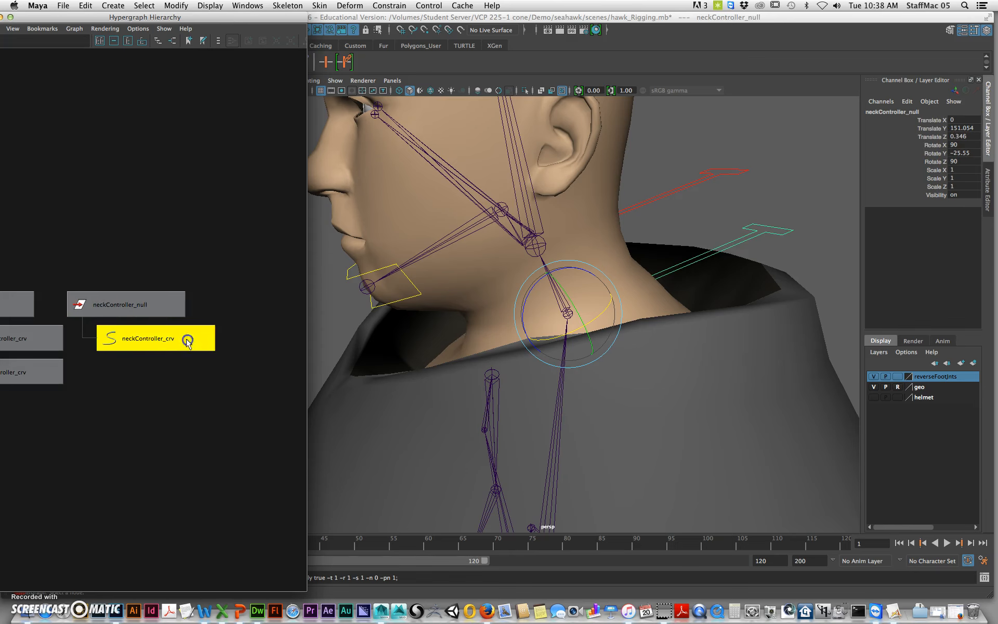
alt+middle_drag(685, 220, 697, 221)
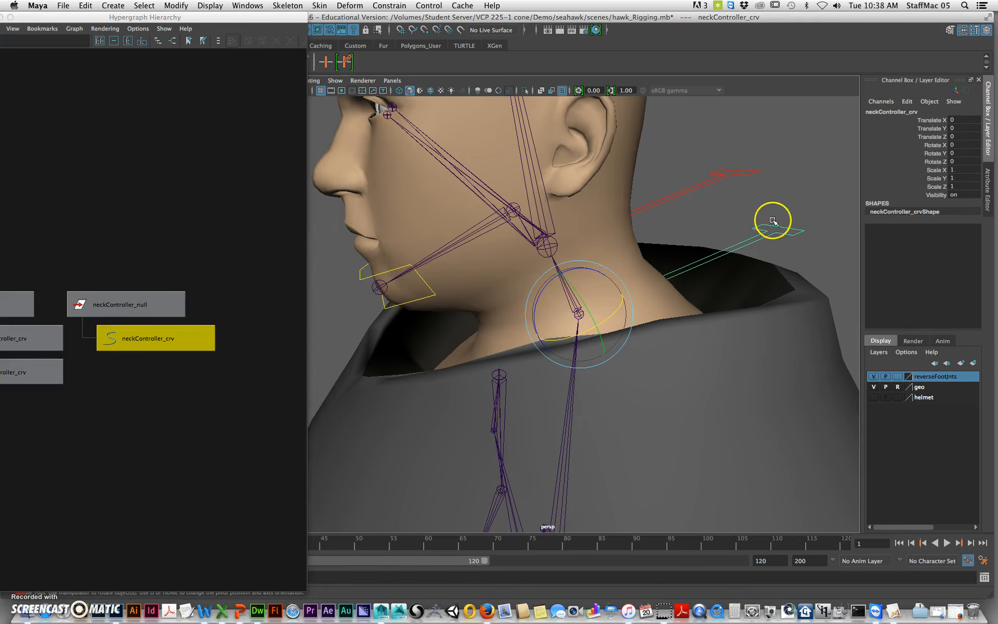
key(q)
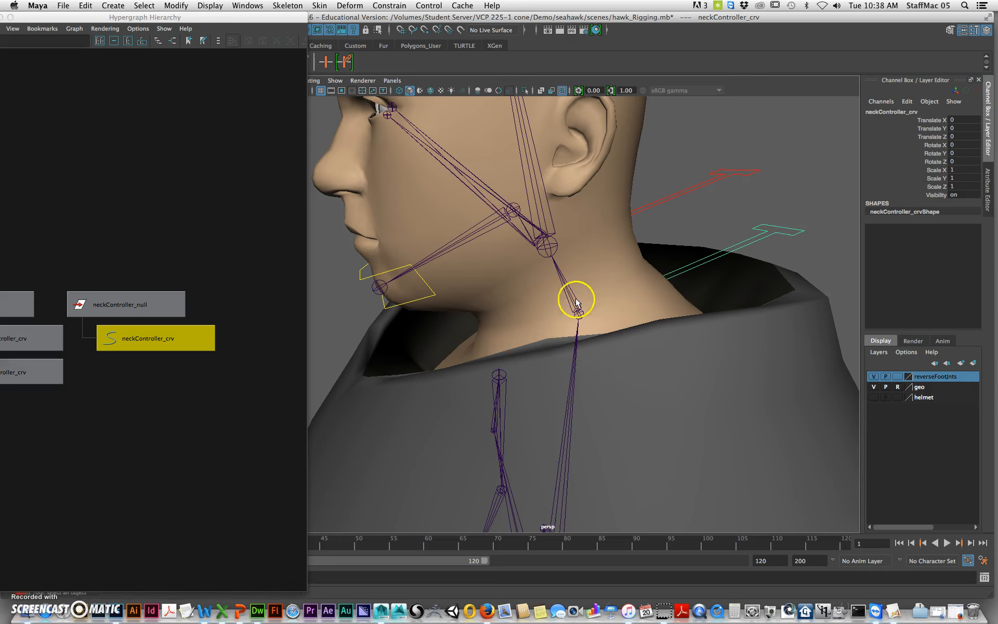
click(577, 308)
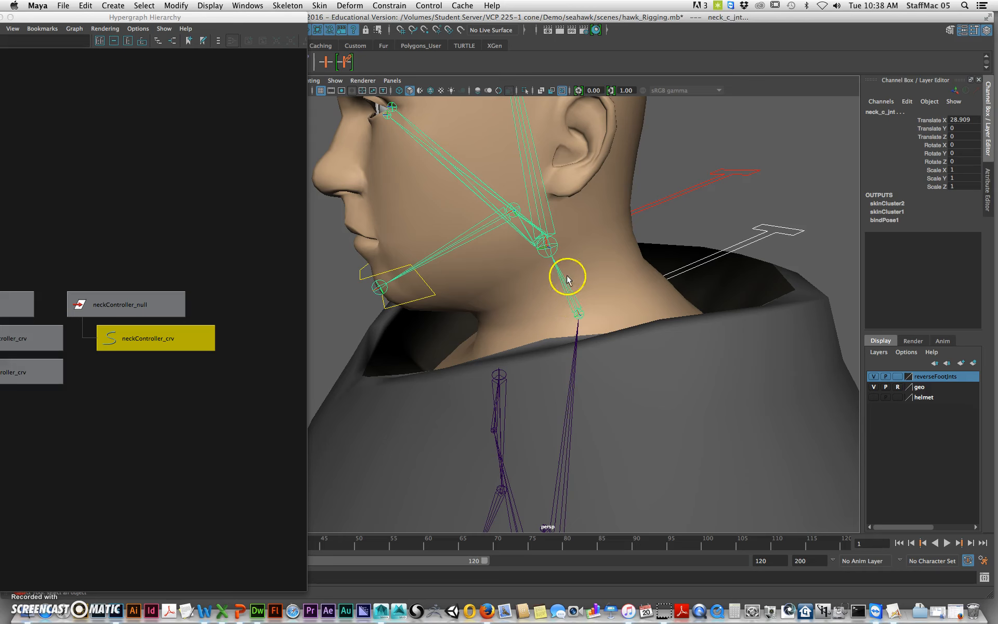
click(389, 5)
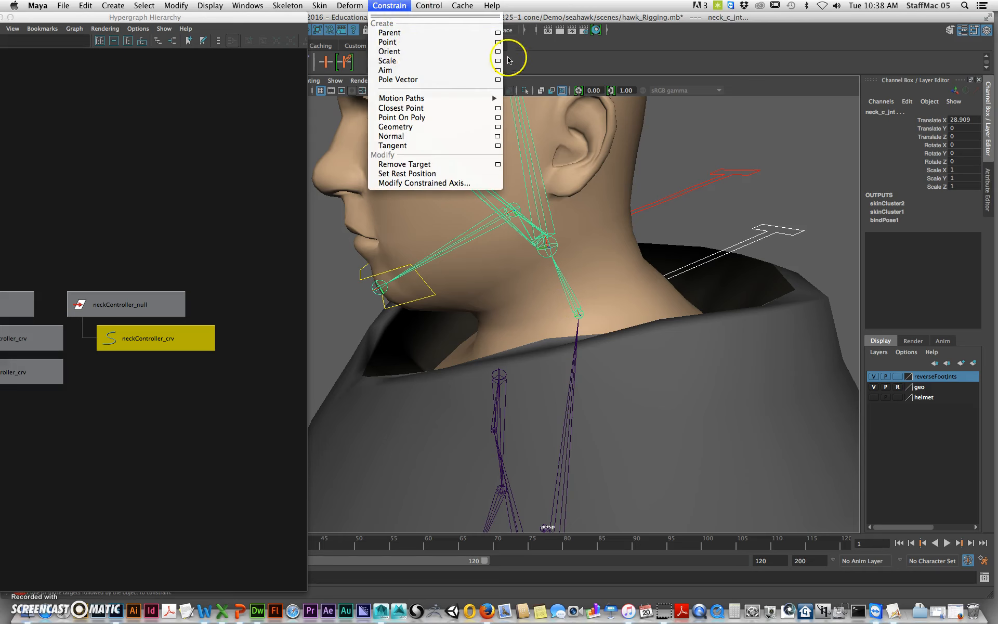
click(447, 52)
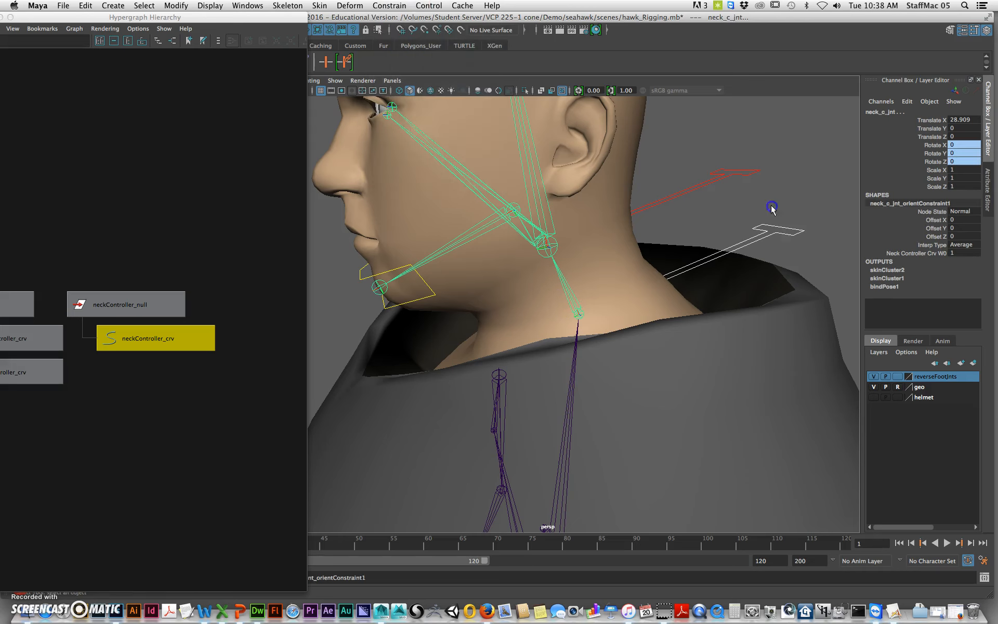
- Rotate neckController_crv freely to test how it drives the neck and head, and undo the rotation
click(781, 235)
alt+right_drag(783, 239, 610, 286)
key(e)
drag(584, 293, 526, 323)
key(super+z)
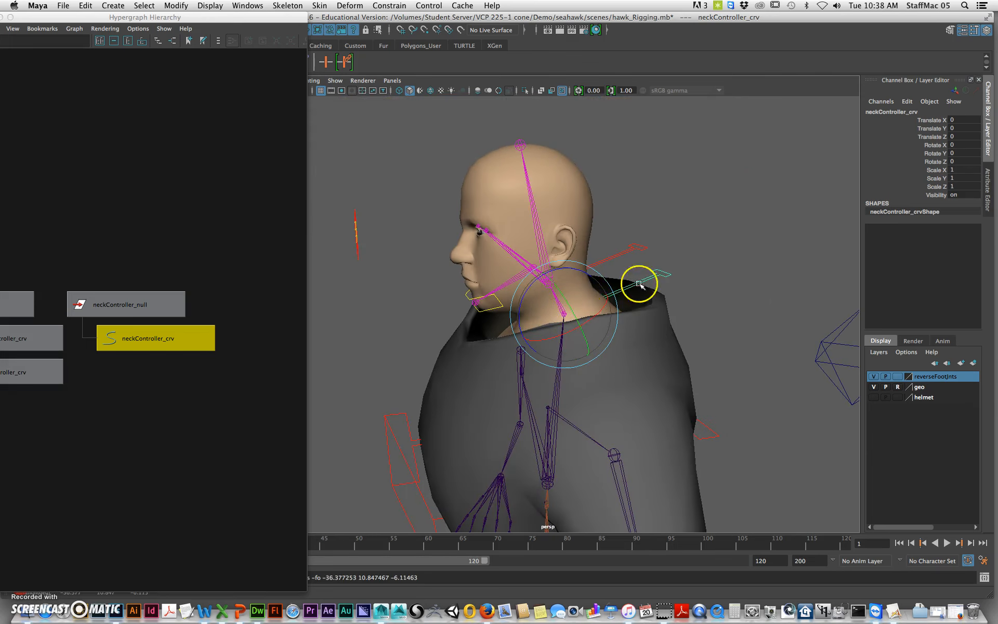
- Create an empty group with nothing selected and rename it headController_null
click(687, 258)
scroll(688, 259, up, 5)
alt+middle_drag(688, 259, 667, 275)
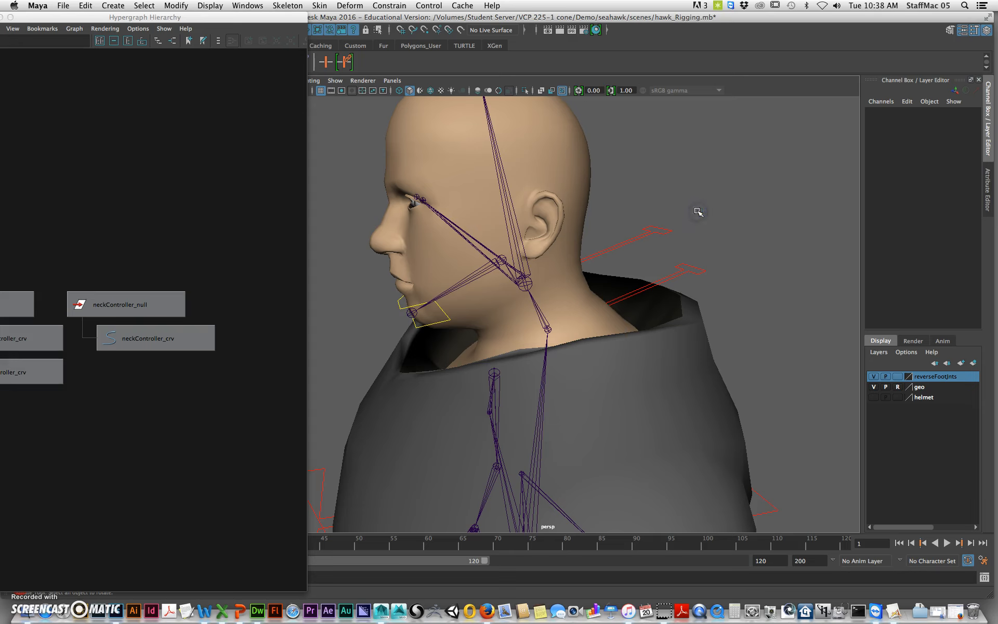
key(super+g)
double_click(884, 111)
text(headController_null)
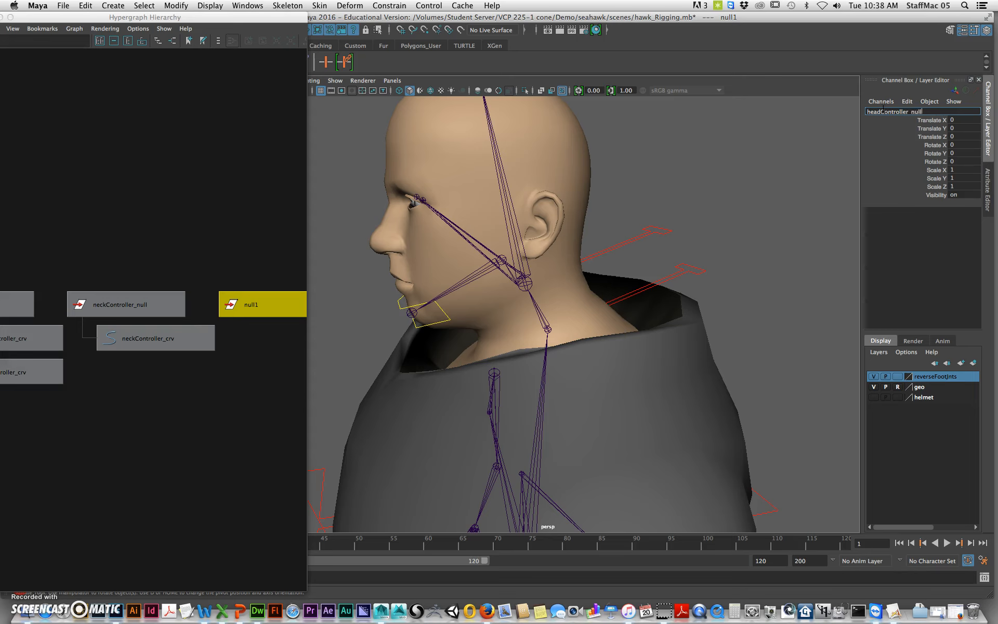
key(Return)
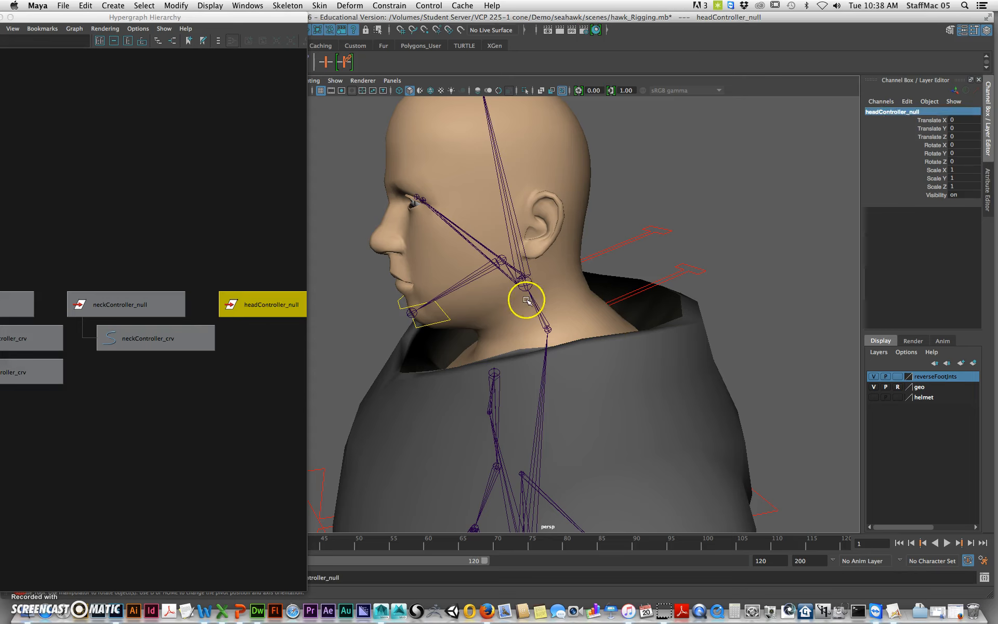
- Match headController_null's orientation to the head joint with a temporary orient constraint and delete that constraint
click(523, 283)
click(278, 307)
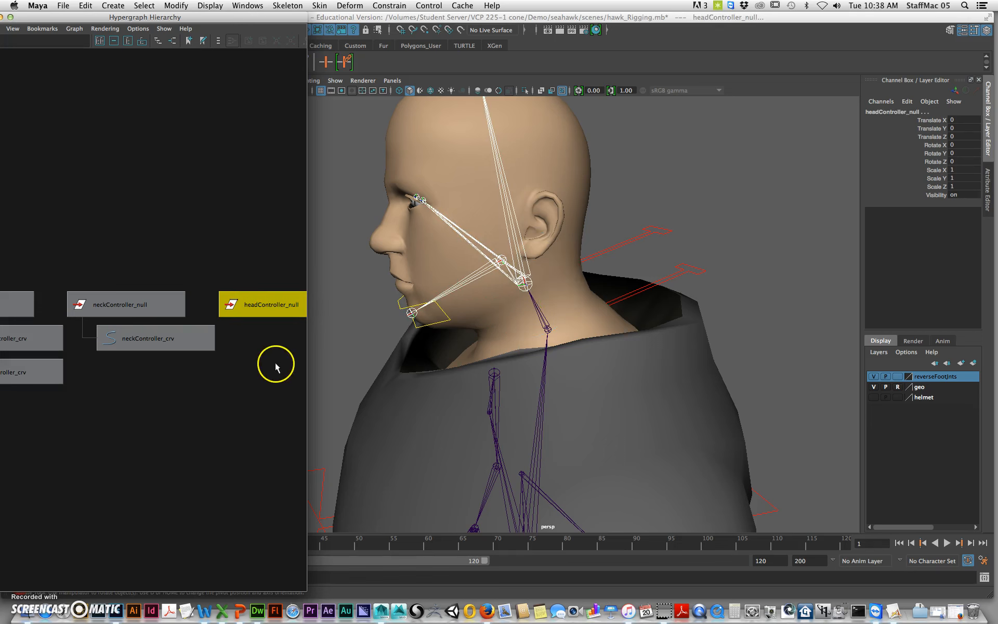
click(429, 6)
mouse_move(391, 6)
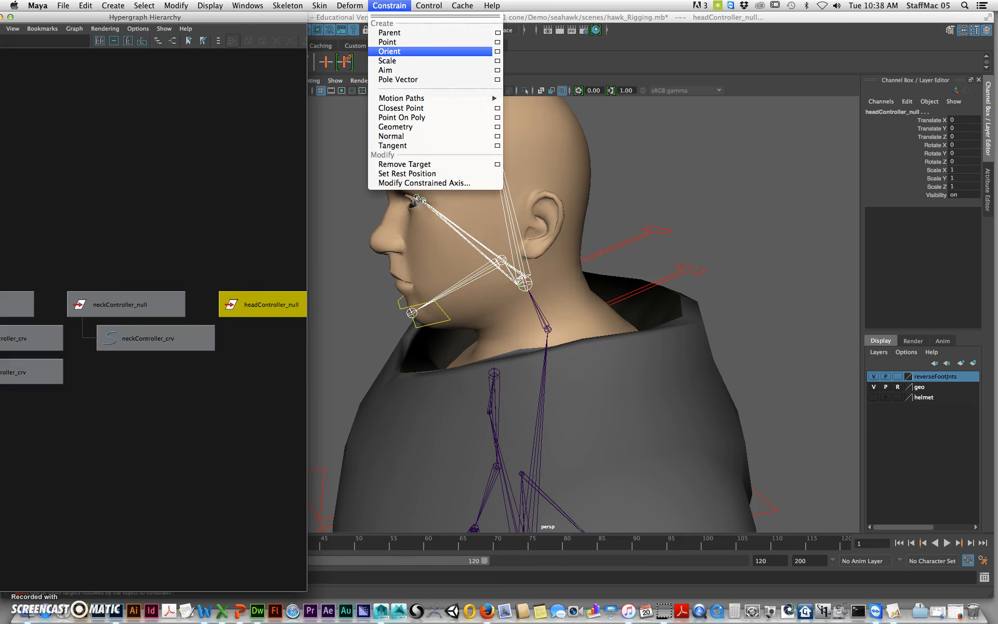
click(402, 50)
click(273, 344)
key(Delete)
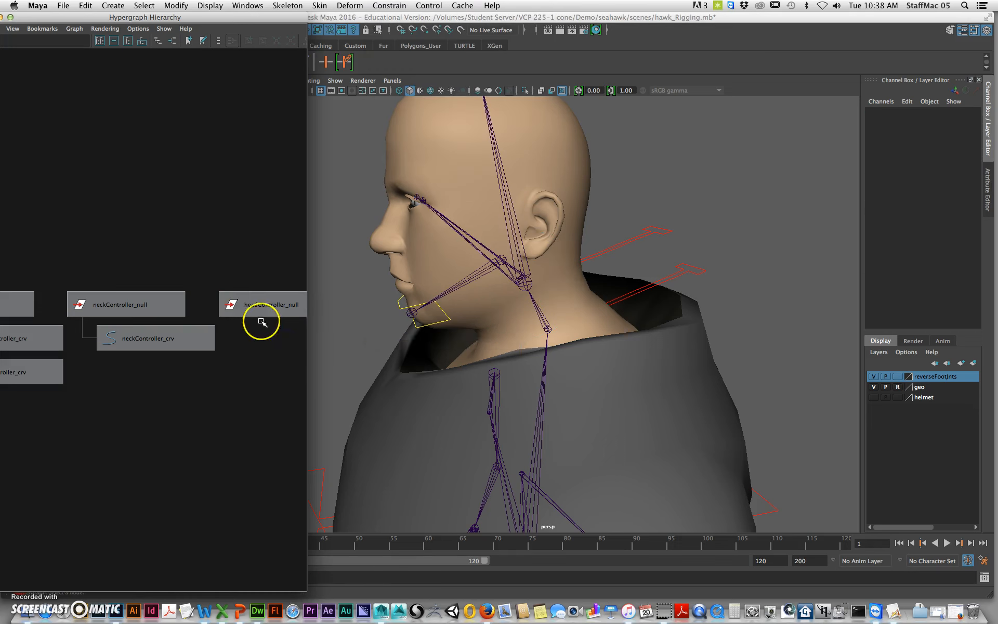
- Move headController_null from the origin and snap it to the head joint, at 156.104 in Y and 2.76 in Z
click(278, 306)
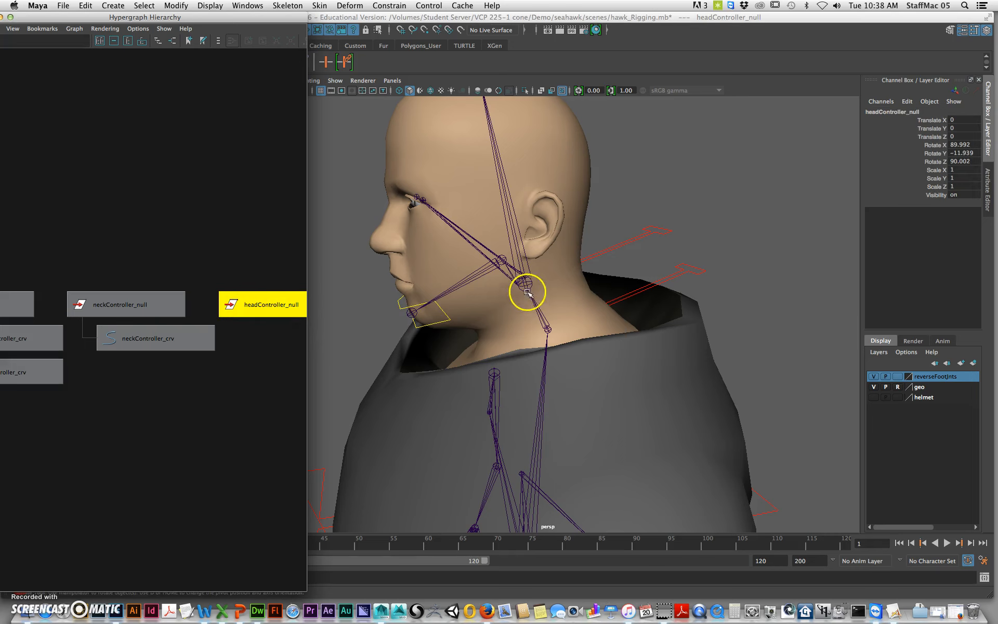
drag(534, 299, 551, 315)
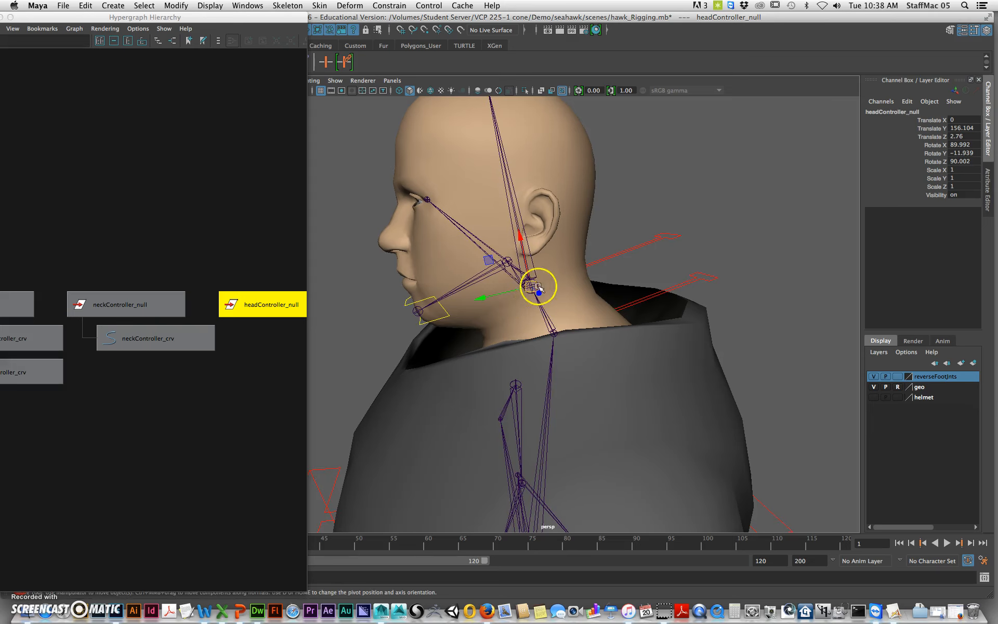
- Examine the character's joints and controls around the hips, legs and feet, and return to a close view of the head
alt+drag(783, 420, 773, 420)
alt+right_drag(773, 420, 698, 234)
alt+middle_drag(697, 234, 697, 395)
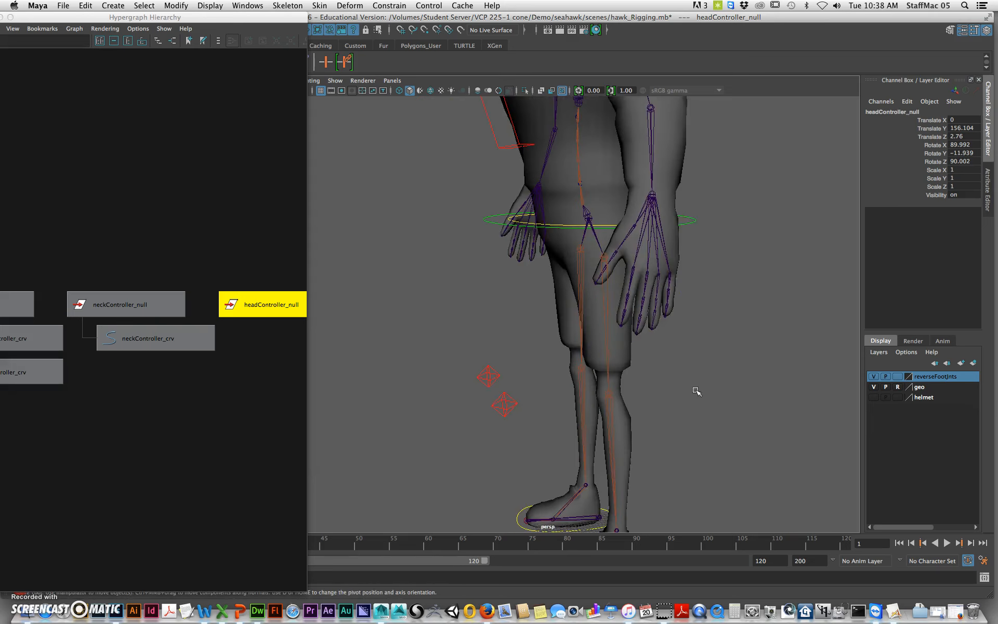
alt+right_drag(697, 394, 591, 457)
alt+middle_drag(590, 457, 606, 372)
alt+right_drag(606, 372, 687, 429)
alt+middle_drag(686, 429, 624, 367)
alt+right_drag(479, 388, 625, 397)
alt+middle_drag(626, 396, 621, 348)
alt+right_drag(593, 383, 630, 364)
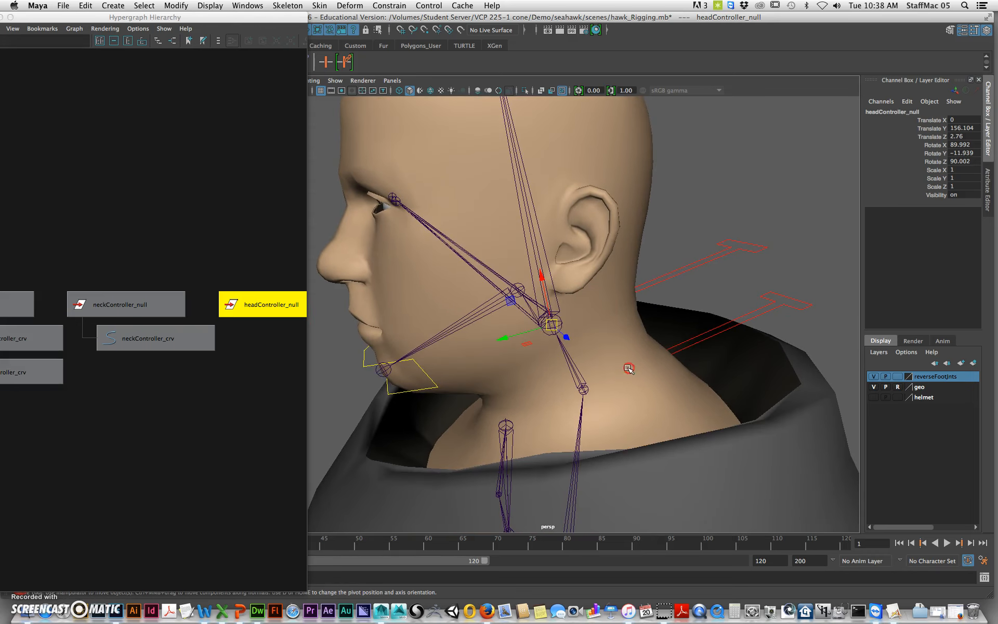
- Parent headController_crv under headController_null and freeze the curve's transformations
click(765, 250)
shift+click(285, 311)
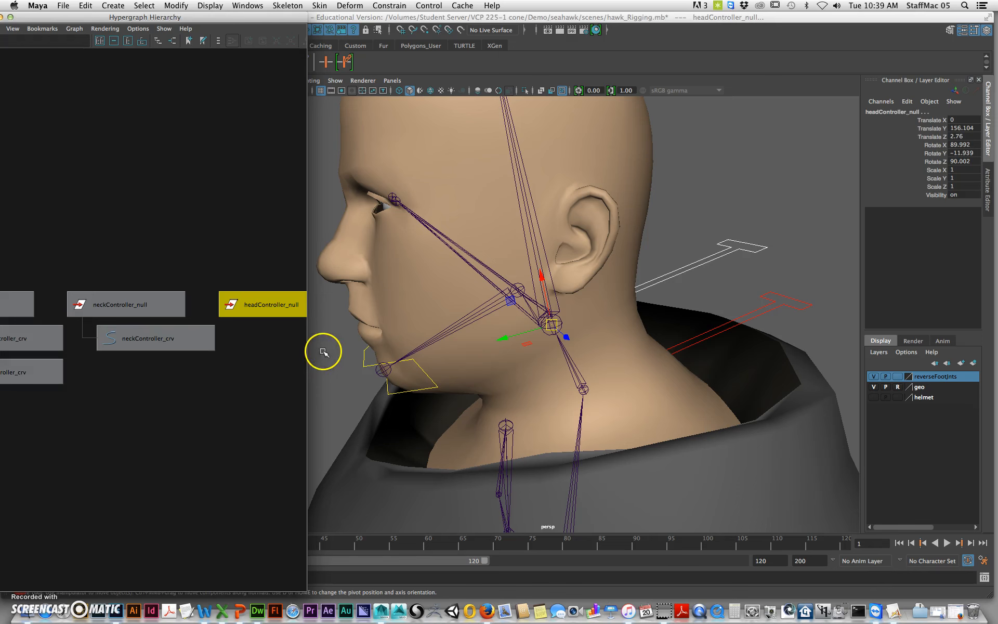
key(Down)
click(176, 5)
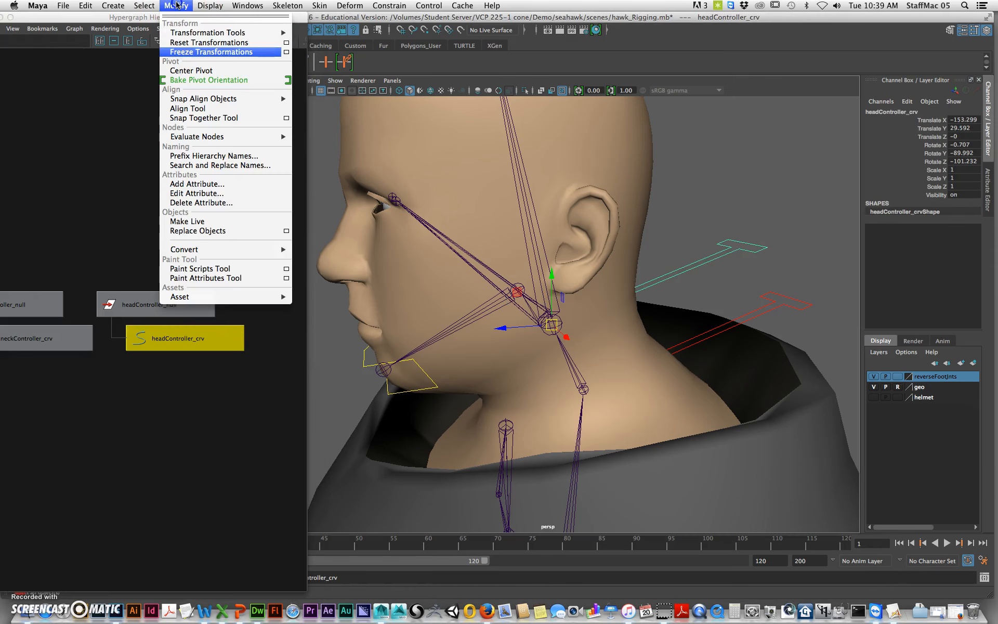
click(191, 53)
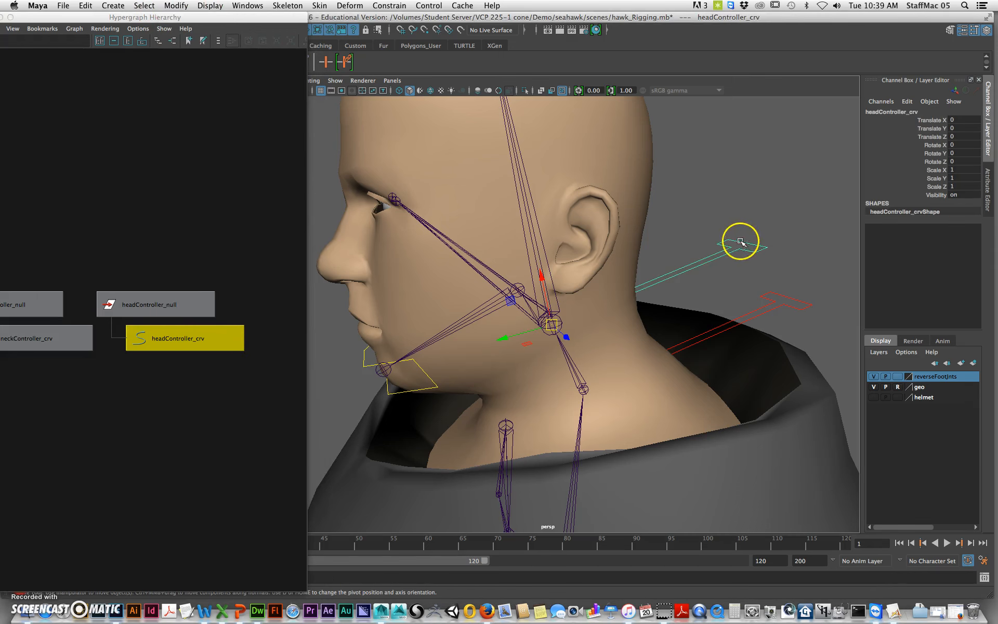
- Orient constrain the head joint head_c_01_jnt to headController_crv
click(559, 318)
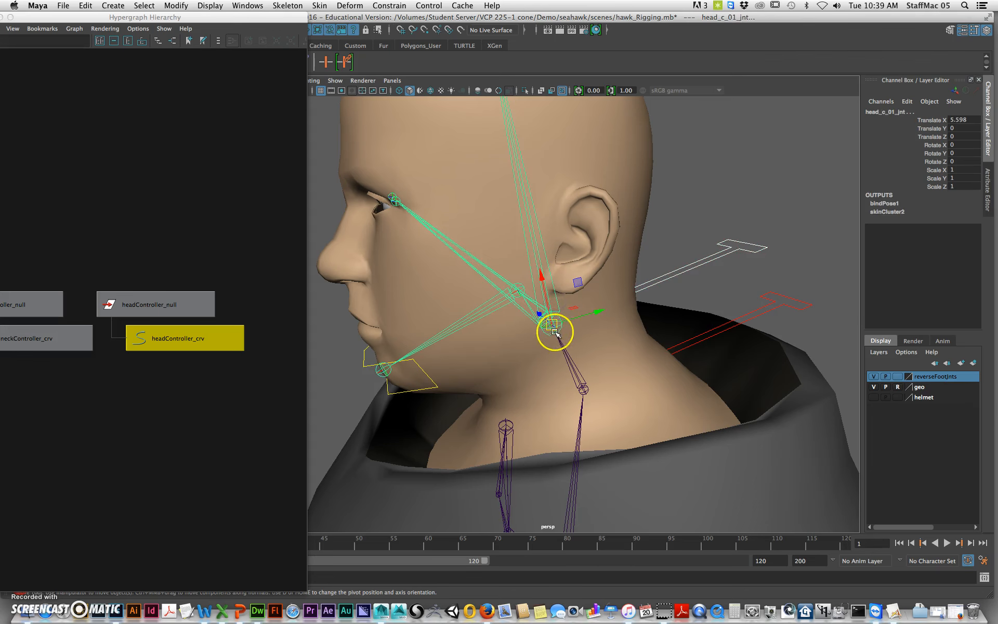
click(389, 5)
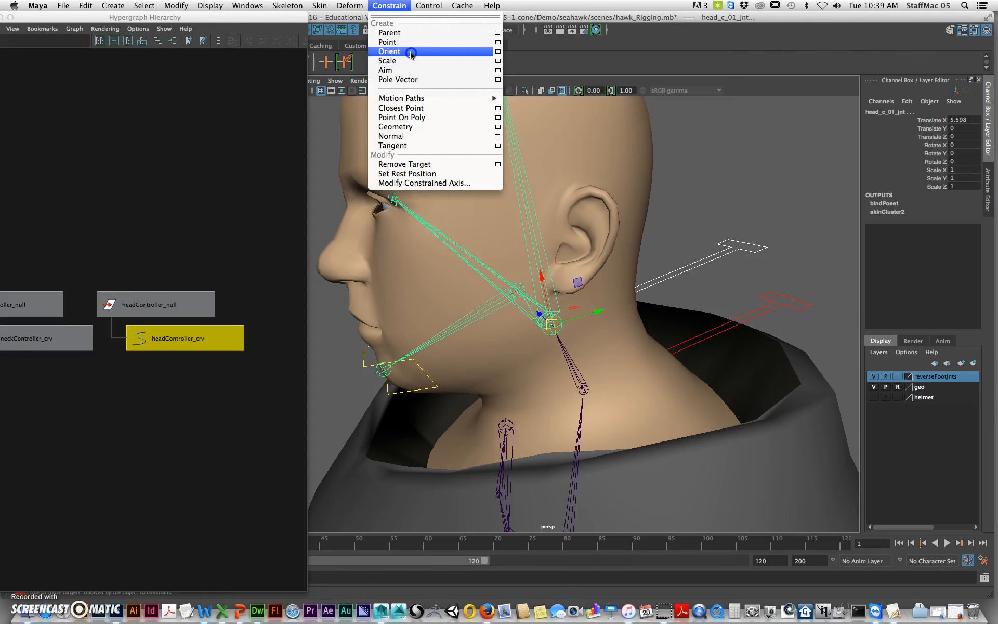
click(401, 49)
click(737, 287)
- Test the head control by rotating headController_crv, and undo the rotation
click(745, 251)
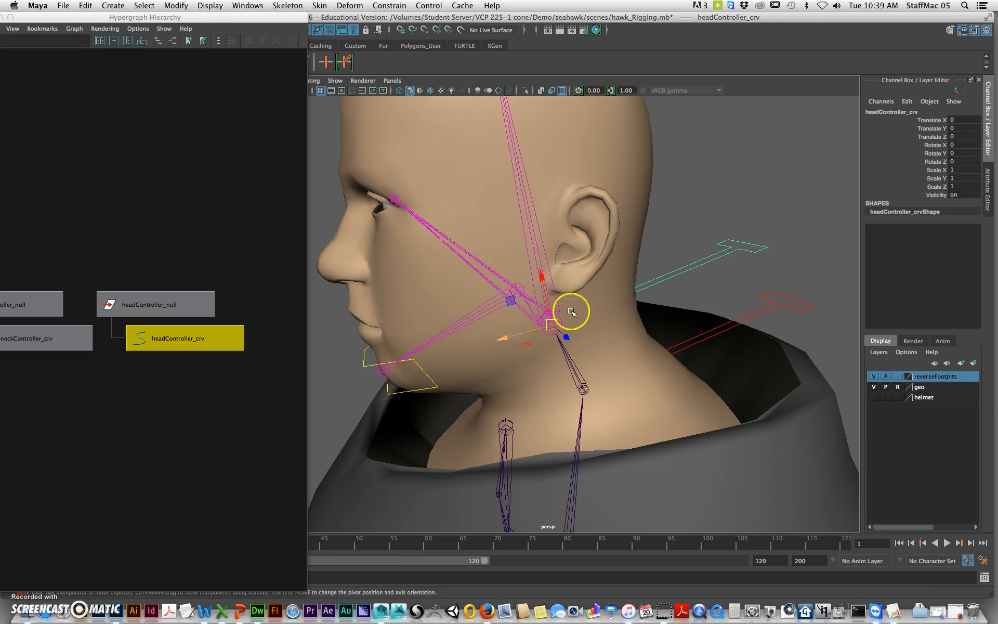
key(e)
drag(587, 304, 564, 304)
key(z)
alt+right_drag(704, 292, 624, 274)
alt+middle_drag(624, 274, 624, 303)
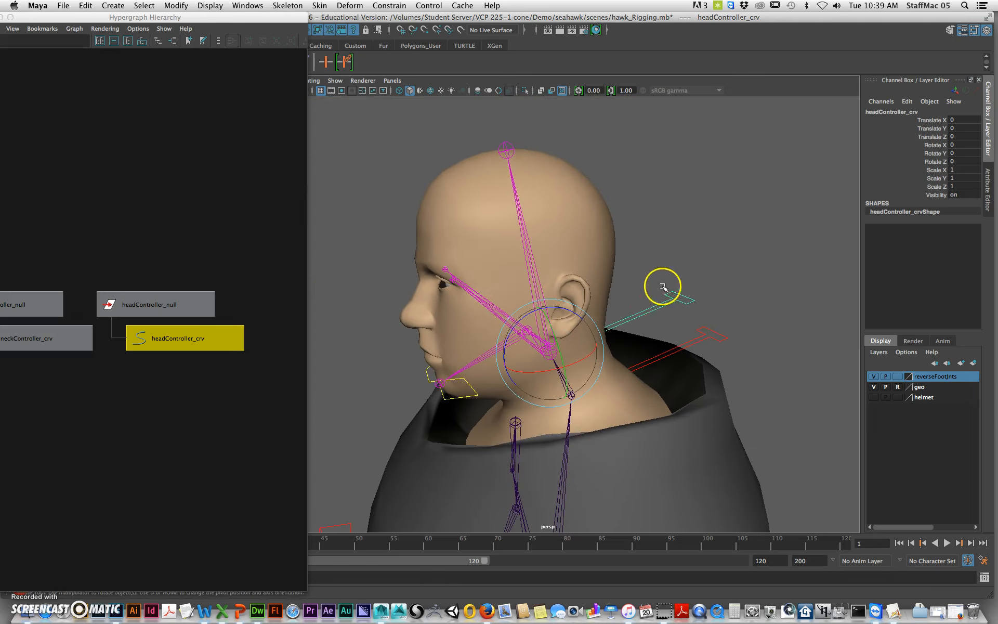
- Create an empty group with nothing selected and snap it to the jaw joint, at 0.001 in X, 158.669 in Y and 5.151 in Z
alt+drag(615, 312, 573, 335)
alt+right_drag(572, 334, 437, 339)
click(437, 339)
key(super+g)
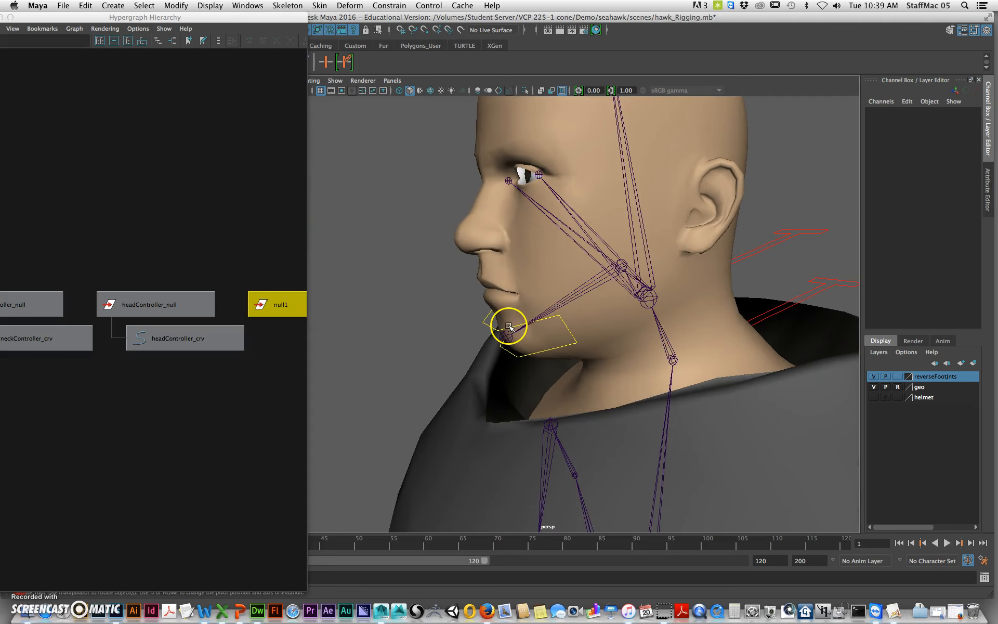
key(w)
key(d)
key(v)
middle_drag(622, 267, 627, 265)
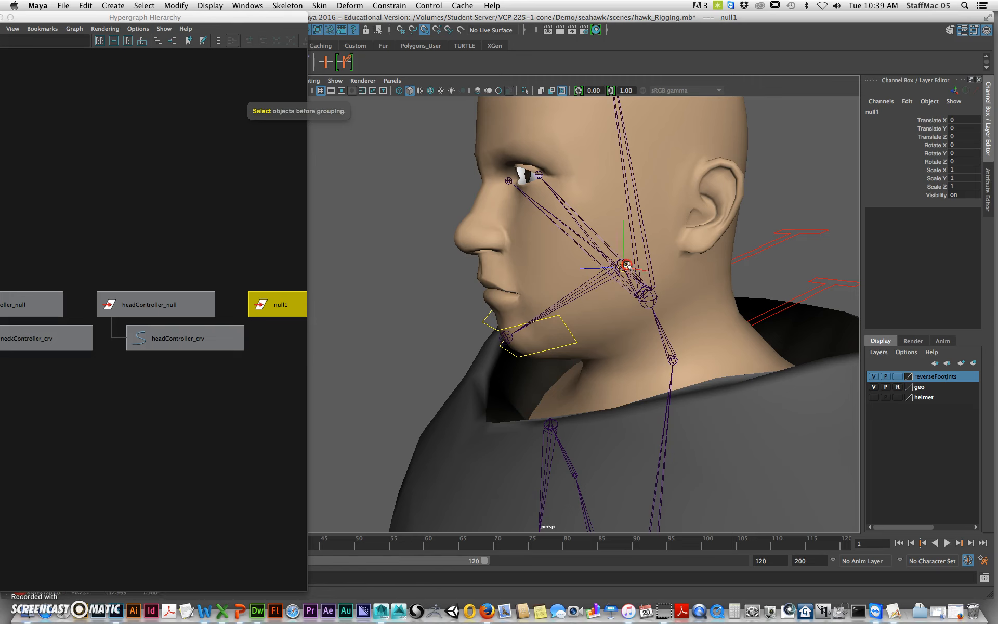
- Match the new null's orientation to the jaw joint with a temporary orient constraint and delete that constraint
alt+drag(624, 338, 593, 321)
click(586, 290)
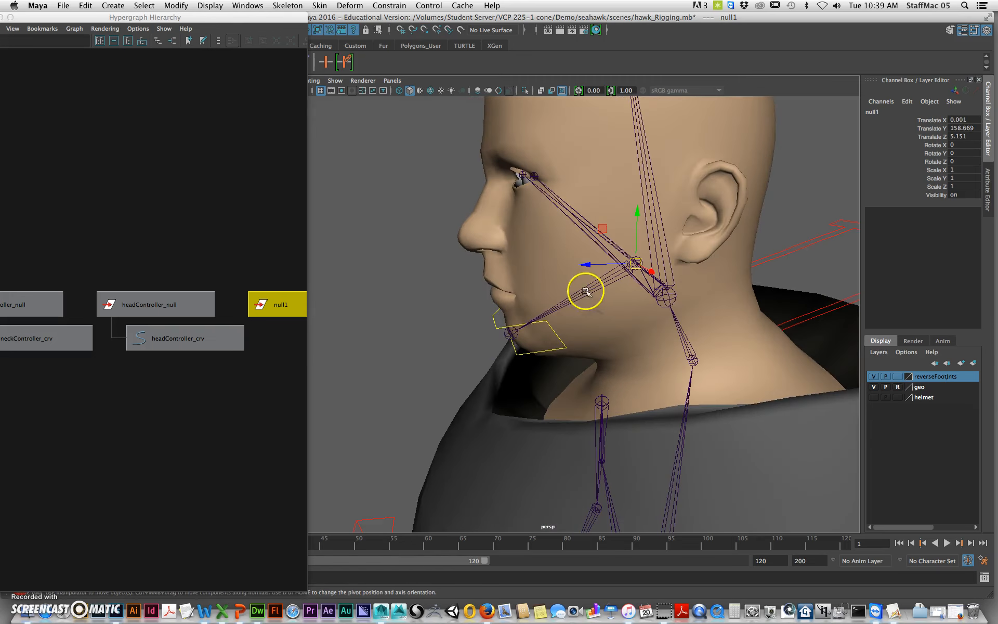
shift+click(304, 305)
shift+click(288, 305)
shift+click(581, 296)
shift+click(580, 295)
shift+click(280, 305)
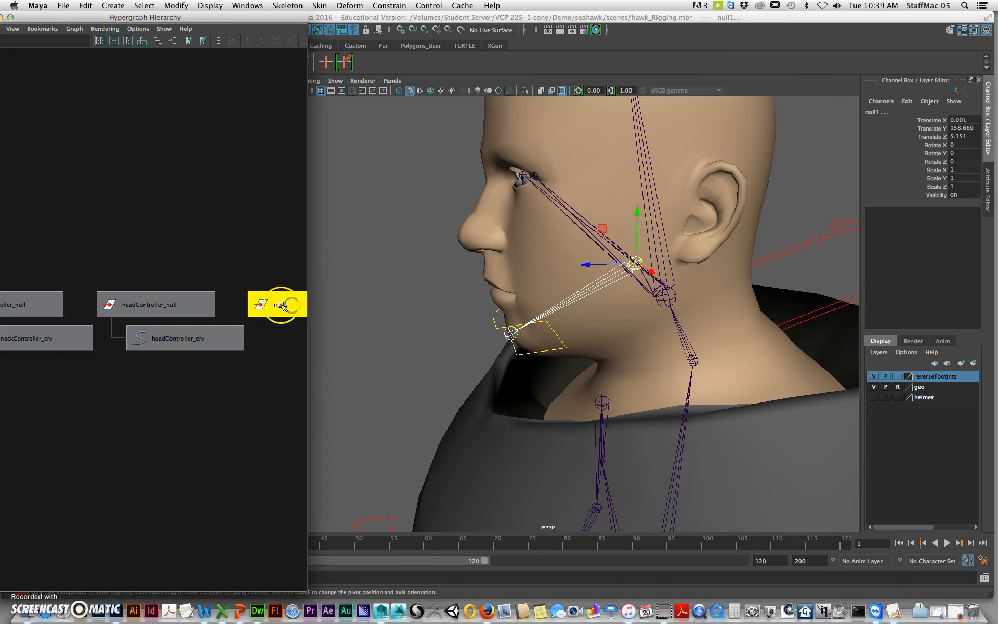
click(389, 6)
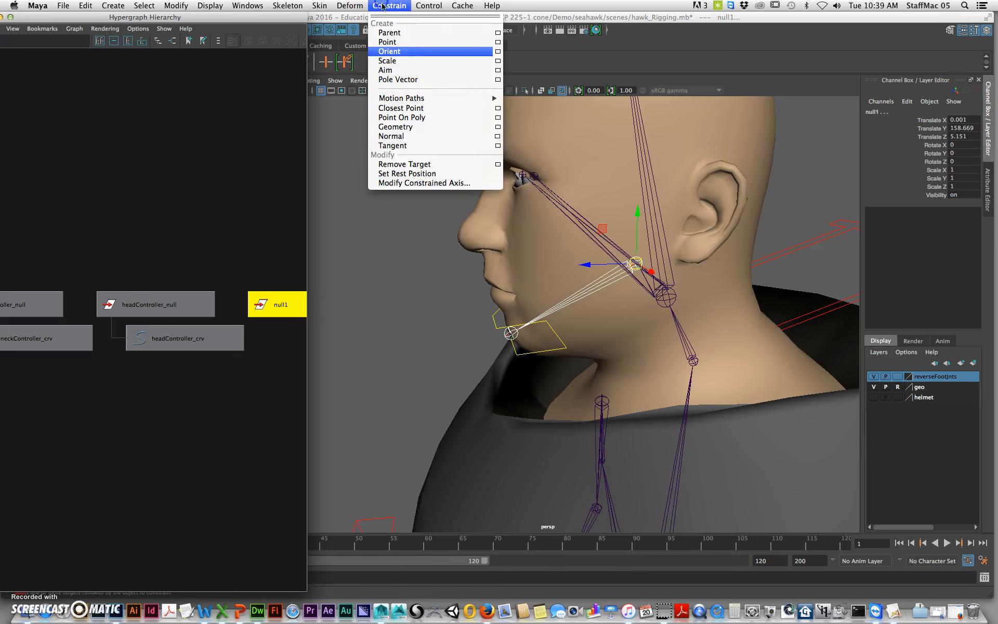
click(397, 52)
drag(274, 386, 302, 339)
key(Delete)
click(268, 303)
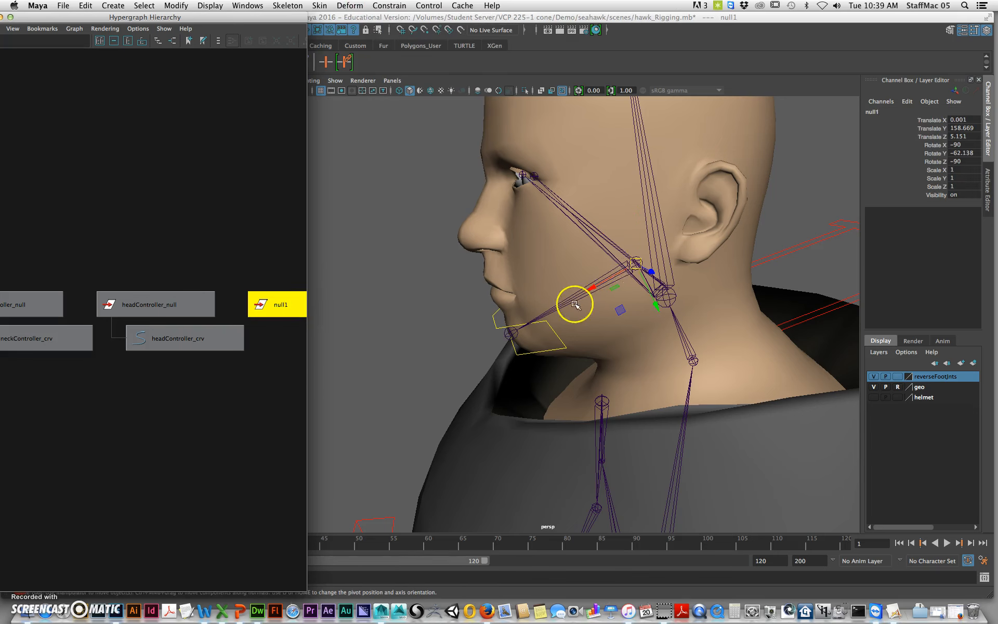
- Parent jawController_crv under null1 and freeze the curve's transformations
click(493, 326)
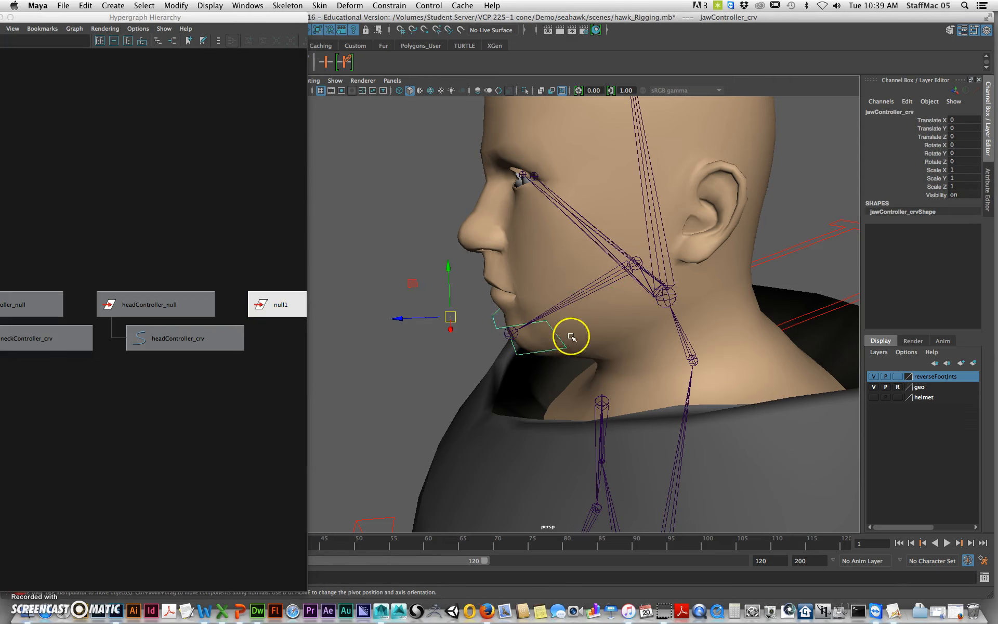
shift+click(275, 308)
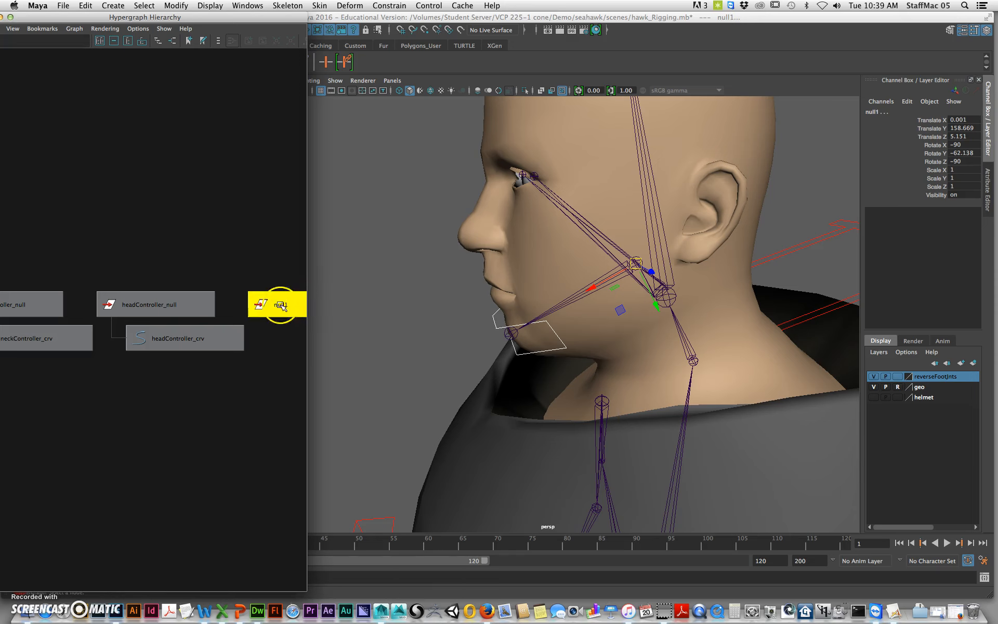
key(p)
click(168, 5)
click(187, 58)
alt+drag(476, 335, 468, 364)
click(430, 379)
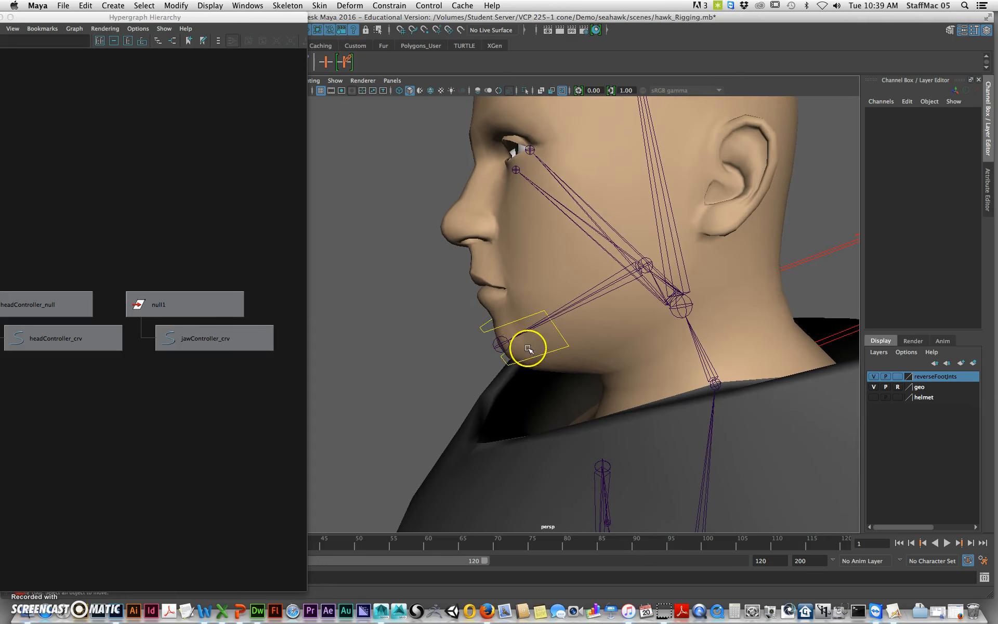
- Snap the pivot of jawController_crv to the base of the jaw joint
click(486, 333)
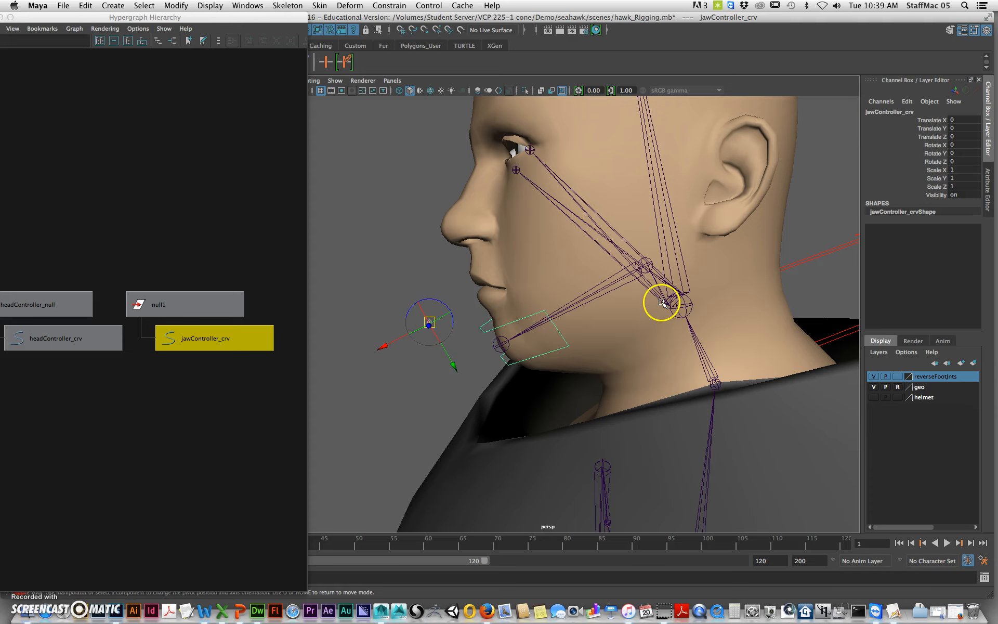
middle_drag(660, 284, 645, 266)
alt+drag(588, 323, 607, 330)
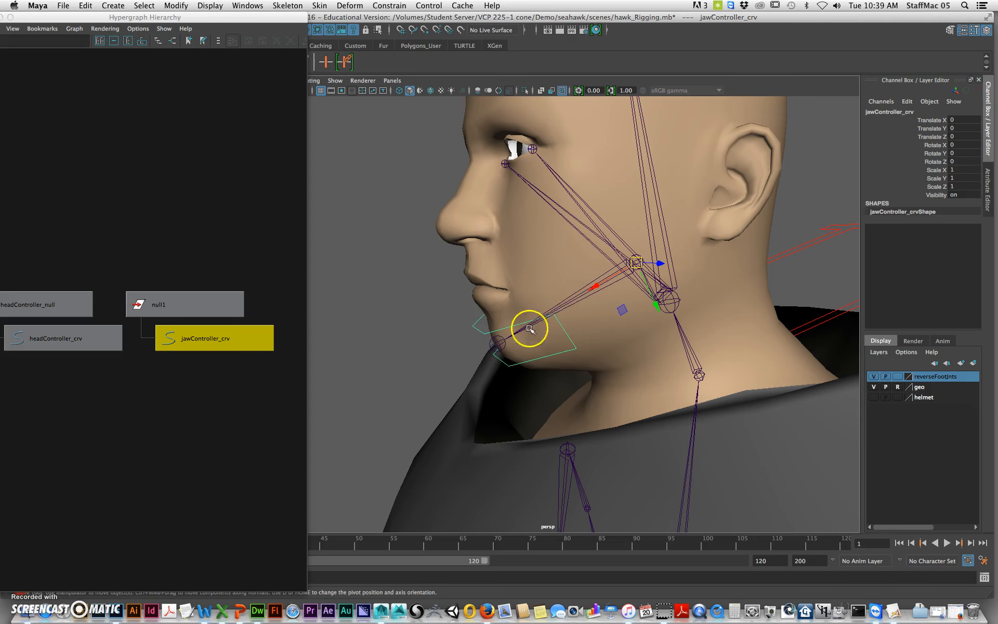
- Delete the animation keys on jaw_c_01_jnt from the opening frames of the timeline, keeping jawController_crv selected with it
click(576, 299)
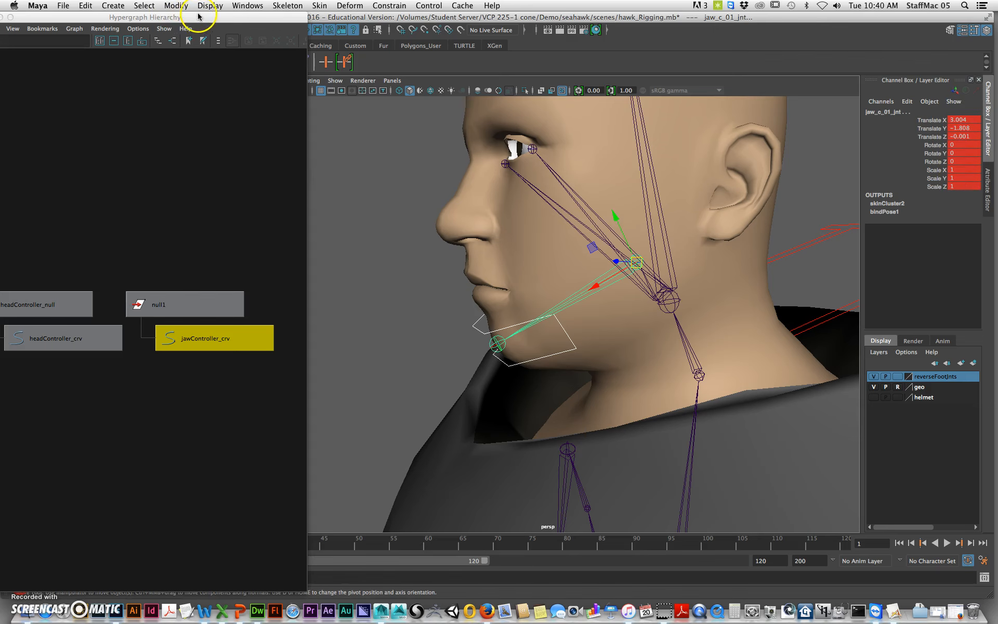
drag(199, 15, 294, 102)
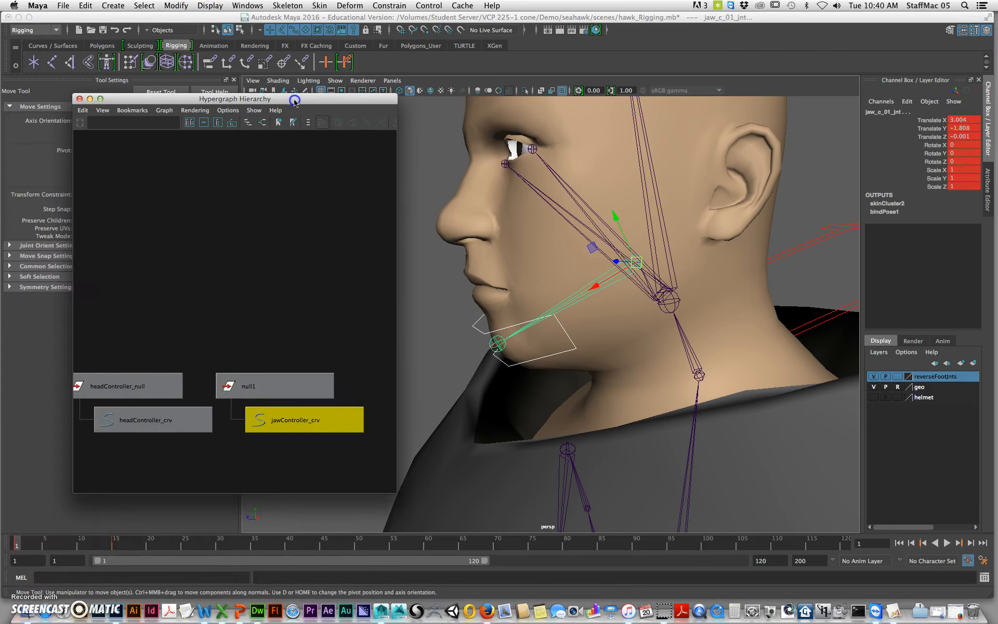
drag(57, 543, 17, 543)
right_click(119, 543)
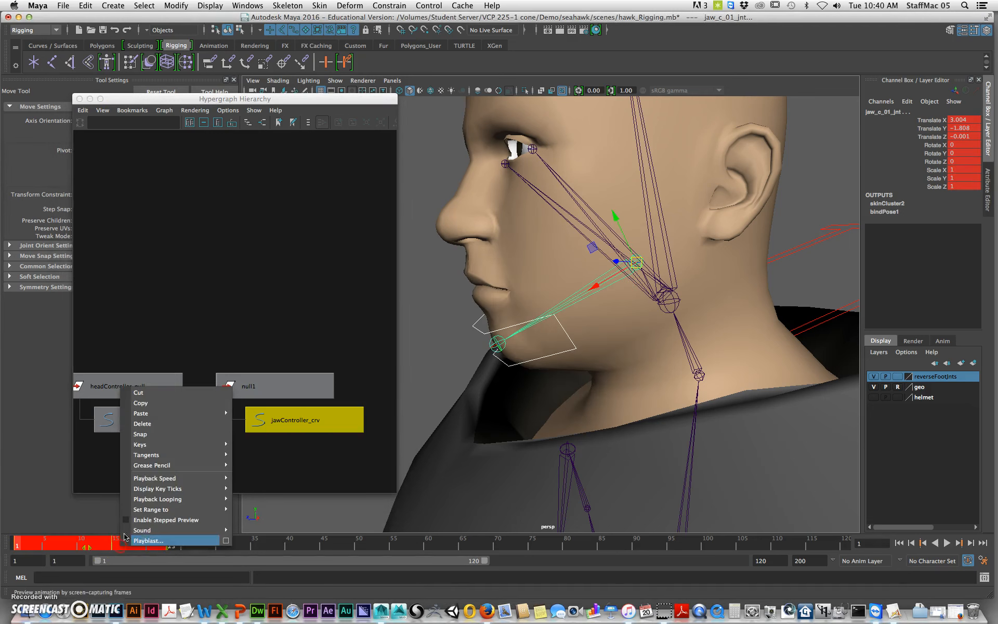
click(143, 424)
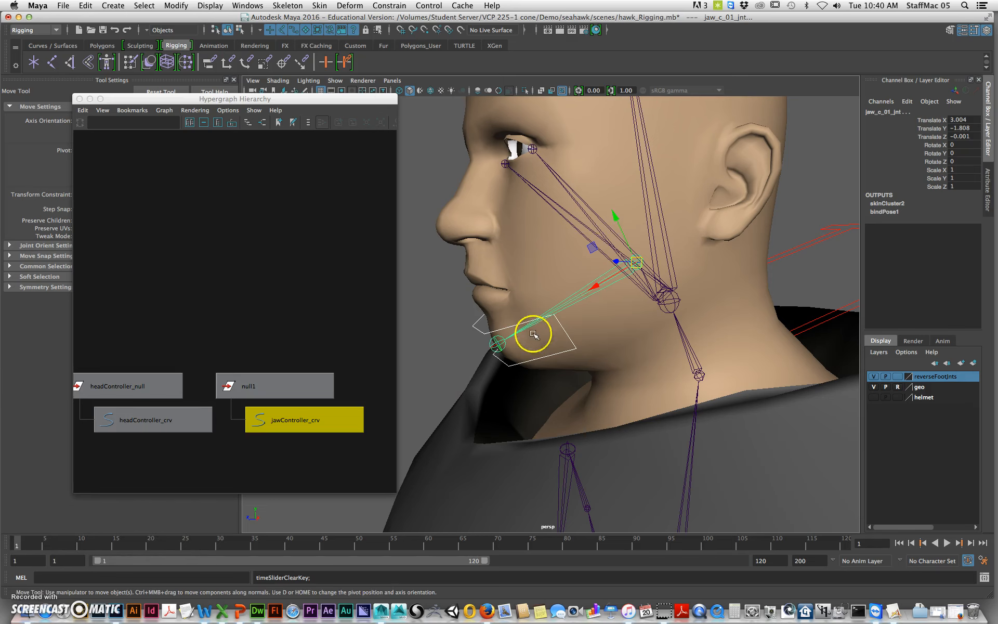
- Orient constrain the jaw joint jaw_c_01_jnt to jawController_crv
click(389, 6)
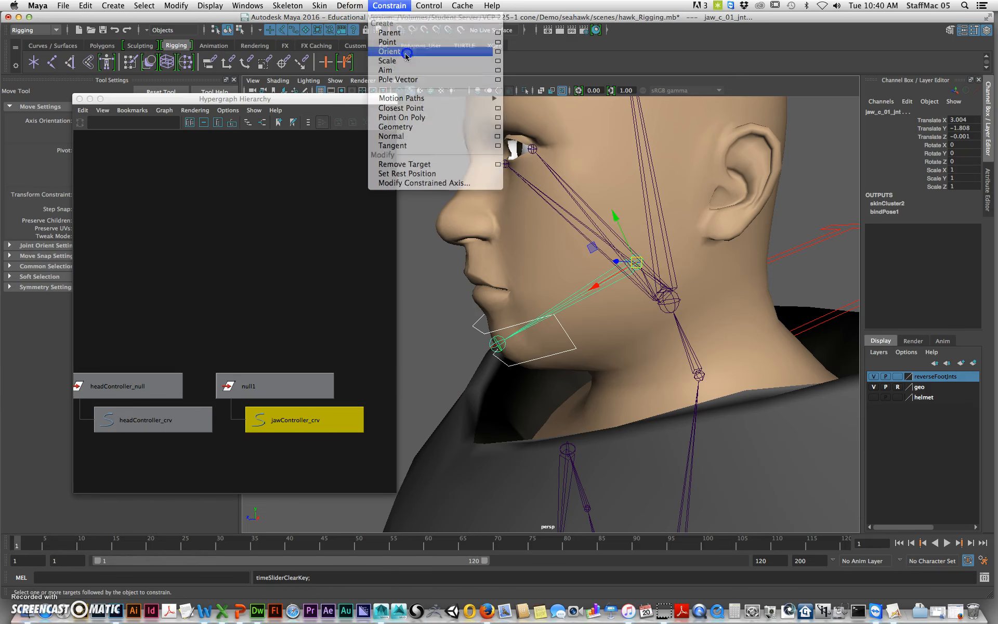
click(403, 48)
click(591, 329)
- Test the jaw control by rotating jawController_crv, and undo the rotation
click(565, 334)
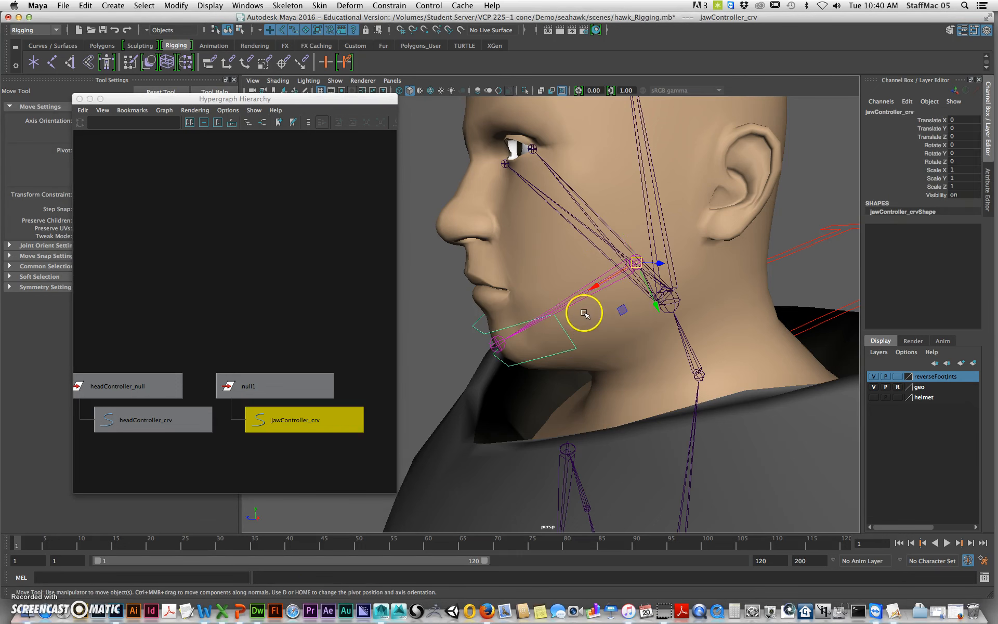
key(e)
drag(643, 267, 615, 278)
alt+right_drag(668, 245, 521, 241)
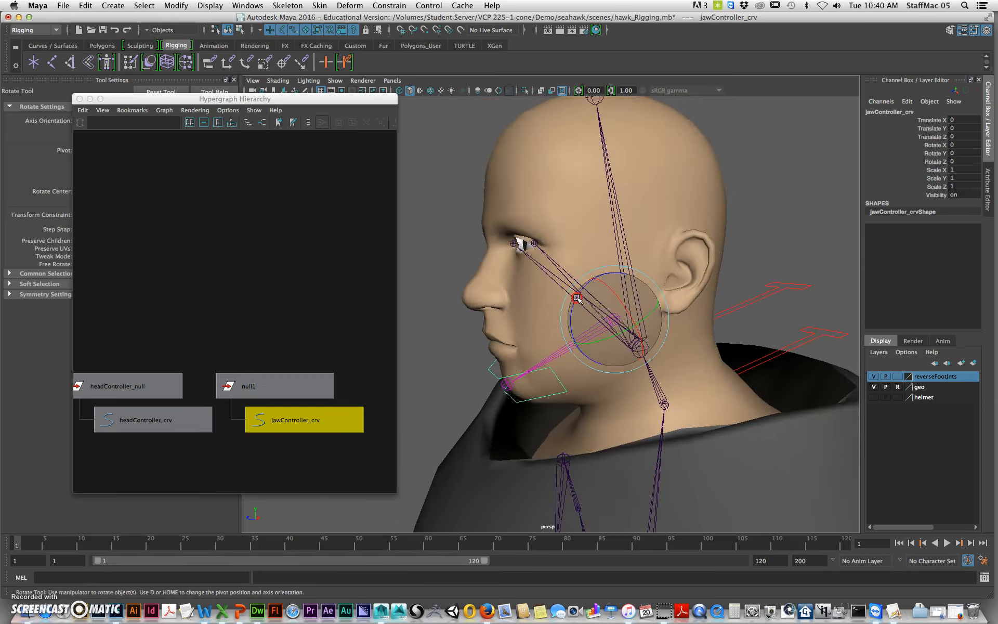
- Examine the eyeballs and the placement of the eye joints from the front and side of the face
alt+drag(458, 260, 493, 279)
alt+right_drag(493, 279, 621, 314)
alt+drag(622, 314, 569, 303)
alt+right_drag(563, 288, 599, 299)
alt+middle_drag(599, 298, 598, 289)
mouse_move(598, 289)
alt+mouse_down()
mouse_move(590, 310)
mouse_move(592, 276)
alt+mouse_up()
click(590, 310)
scroll(634, 286, down, 5)
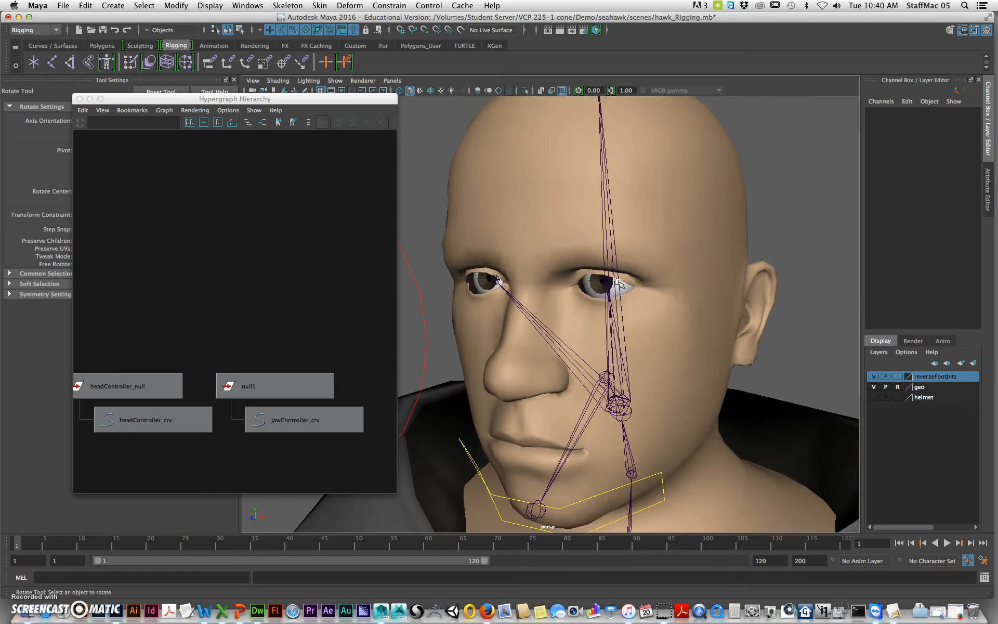
alt+middle_drag(626, 319, 660, 309)
alt+drag(660, 309, 647, 324)
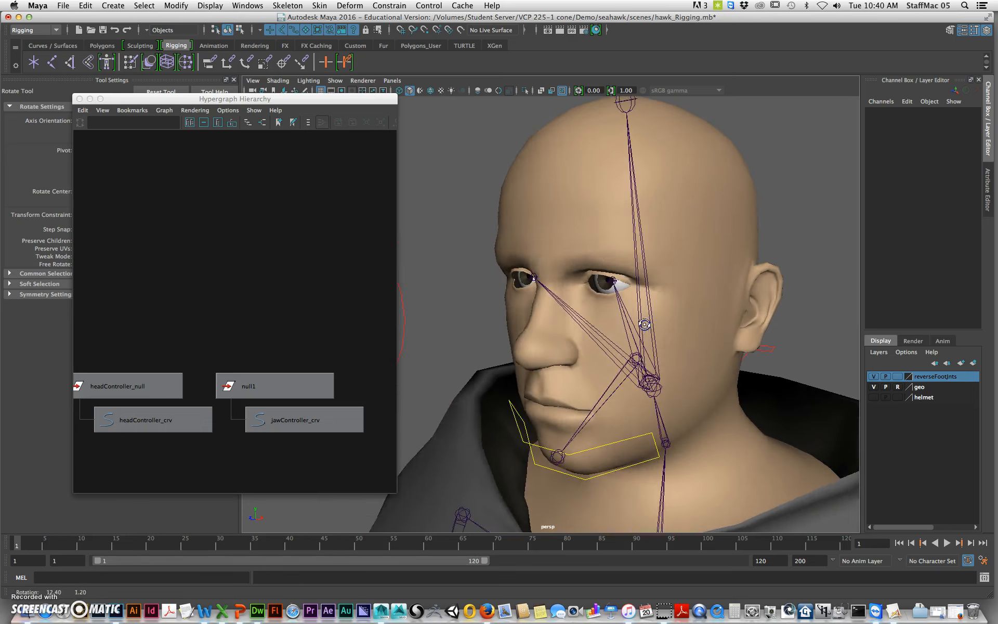
alt+right_drag(646, 325, 653, 318)
alt+drag(653, 319, 626, 321)
alt+right_drag(626, 321, 733, 334)
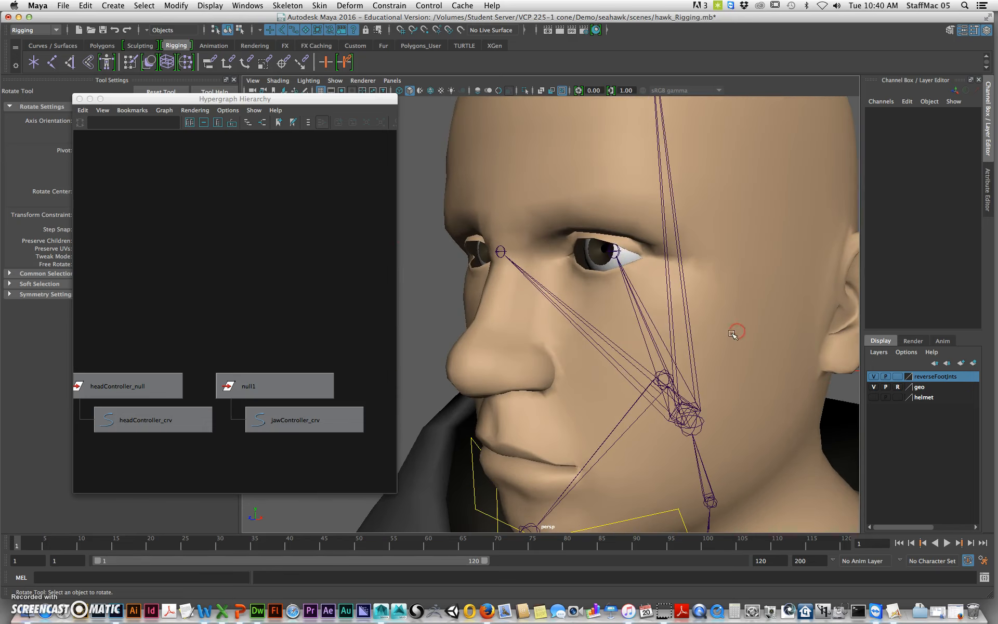
- Take the geo layer out of reference mode so the eyeball geometry can be selected
click(897, 387)
alt+right_drag(598, 253, 622, 255)
alt+middle_drag(622, 254, 624, 274)
mouse_move(624, 274)
alt+mouse_down()
mouse_move(594, 290)
mouse_move(556, 270)
mouse_move(616, 285)
alt+mouse_up()
click(540, 277)
click(561, 263)
- Select both eyeball groups, eyeBall_l_grp and eyeBall_r_grp, without the parent geo_grp
alt+right_drag(702, 360, 376, 363)
alt+right_drag(623, 348, 519, 262)
alt+drag(518, 262, 448, 236)
click(438, 244)
shift+click(668, 253)
key(Up)
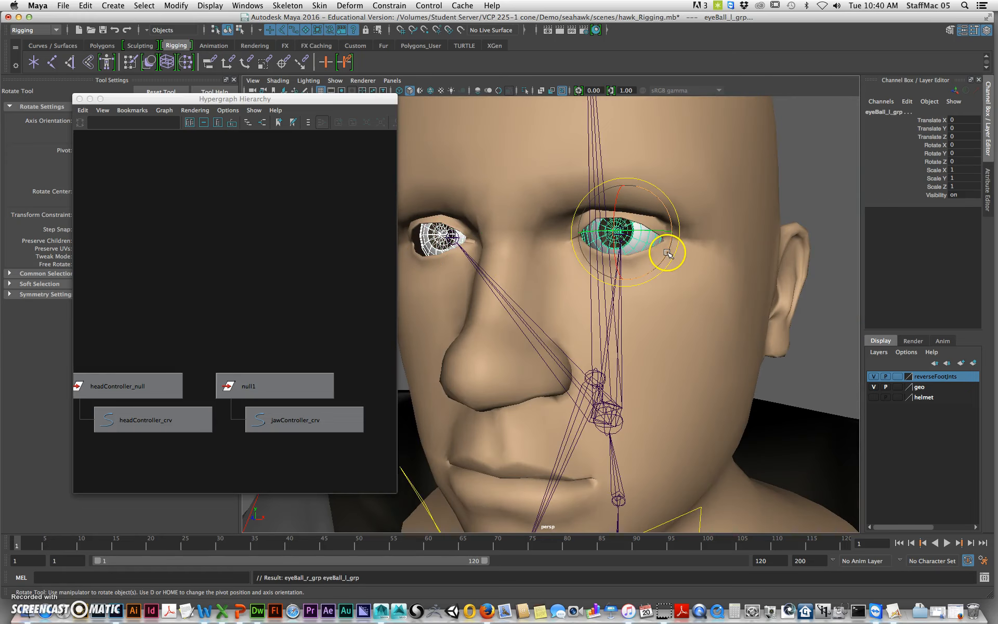
key(Up)
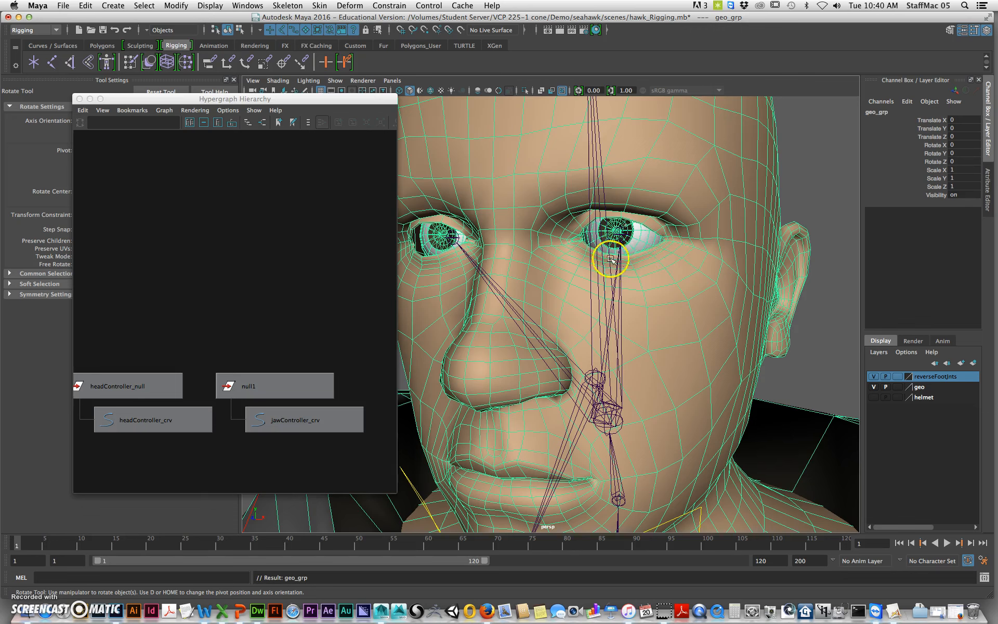
click(614, 277)
click(439, 240)
shift+click(615, 232)
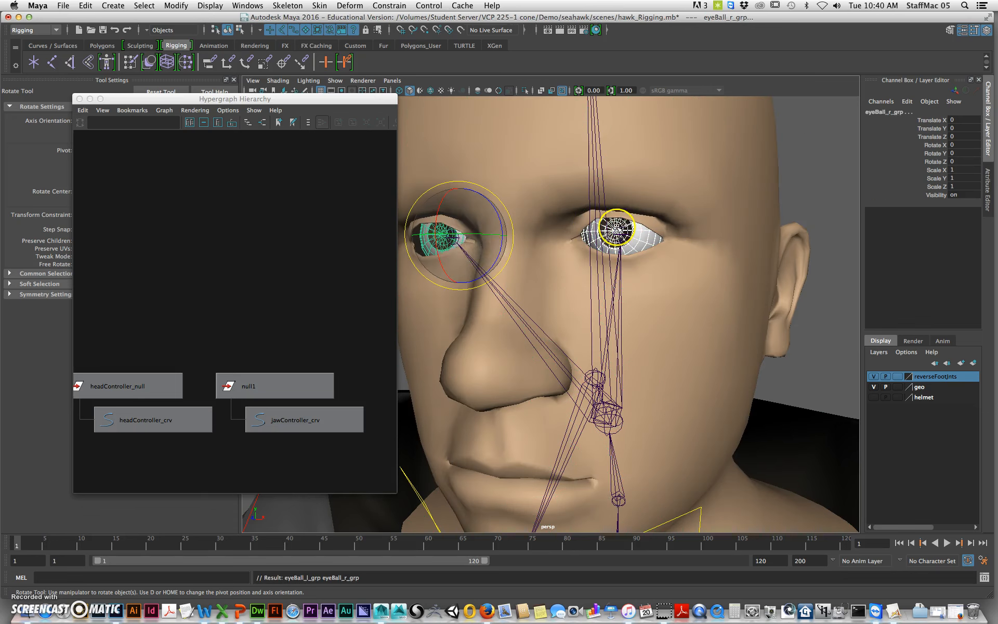
key(Up)
- Move both eyeball groups into line with the eye joints, to -0.084 in Y and 0.524 in Z
alt+drag(603, 321, 489, 231)
key(w)
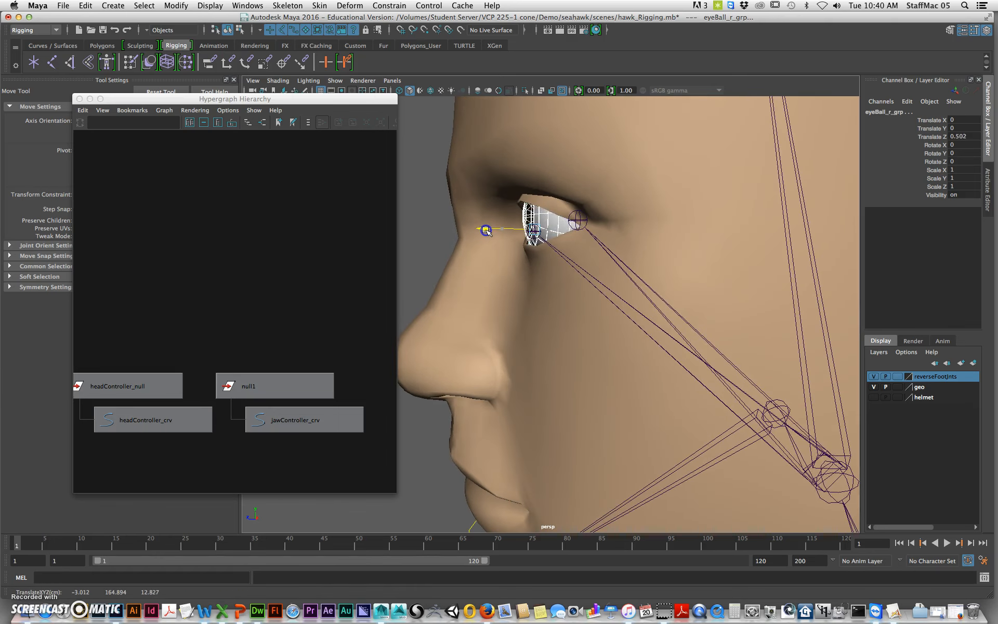
alt+drag(554, 250, 473, 221)
drag(542, 227, 527, 254)
key(v)
drag(545, 176, 545, 215)
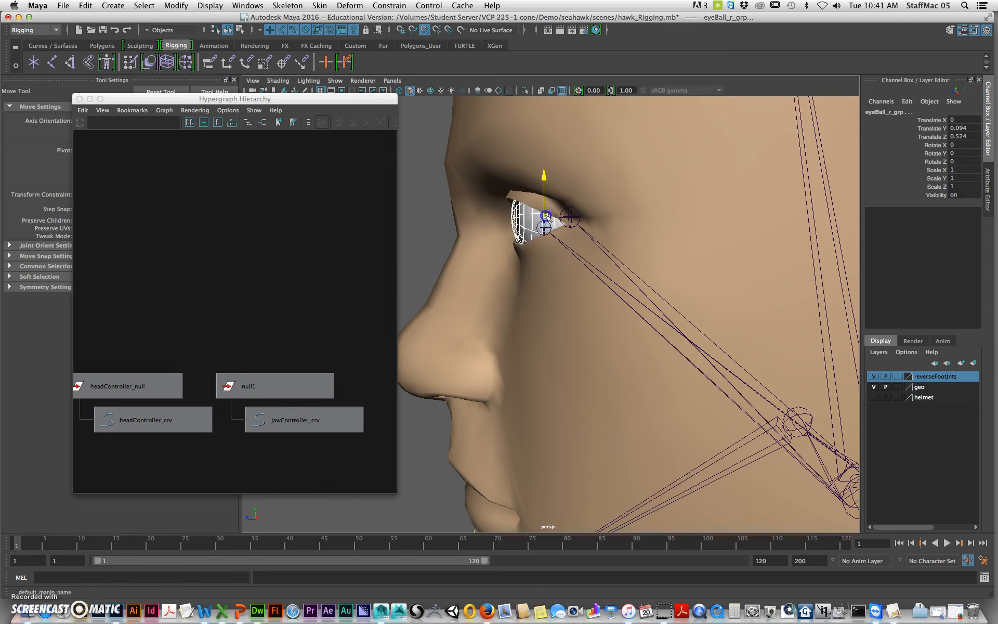
- Select the left eyeball group, eyeBall_l_grp, and frame the geo_grp hierarchy with both eyeball groups in the Hypergraph
alt+drag(742, 227, 692, 295)
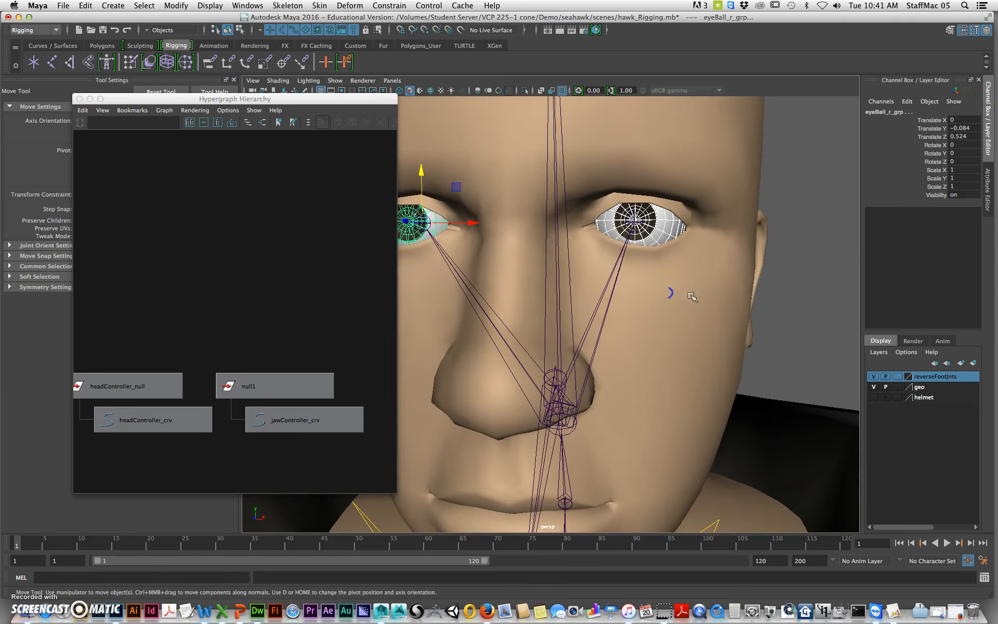
click(824, 267)
click(434, 227)
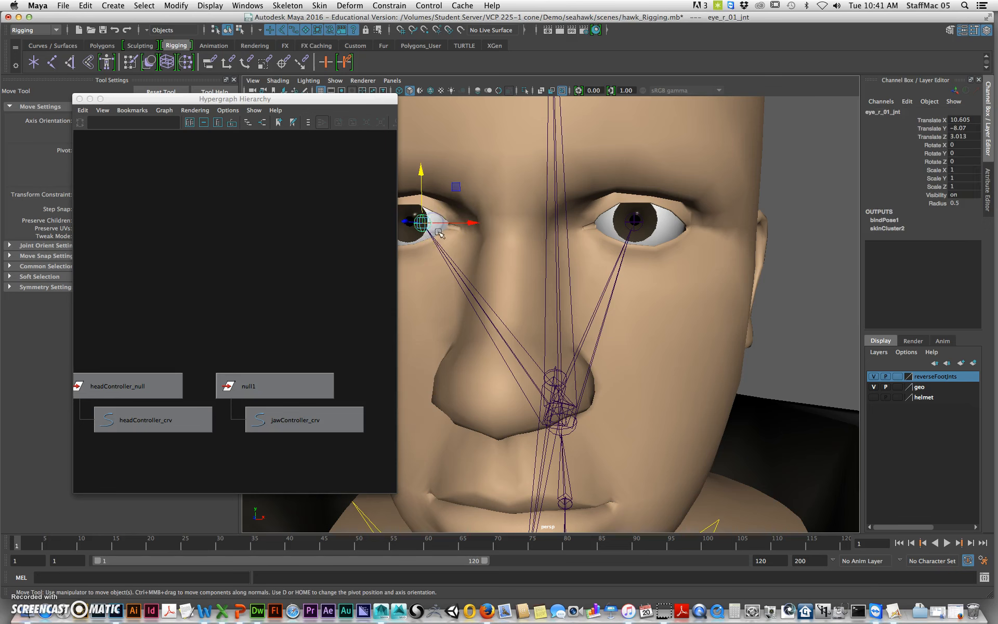
click(664, 235)
key(Up)
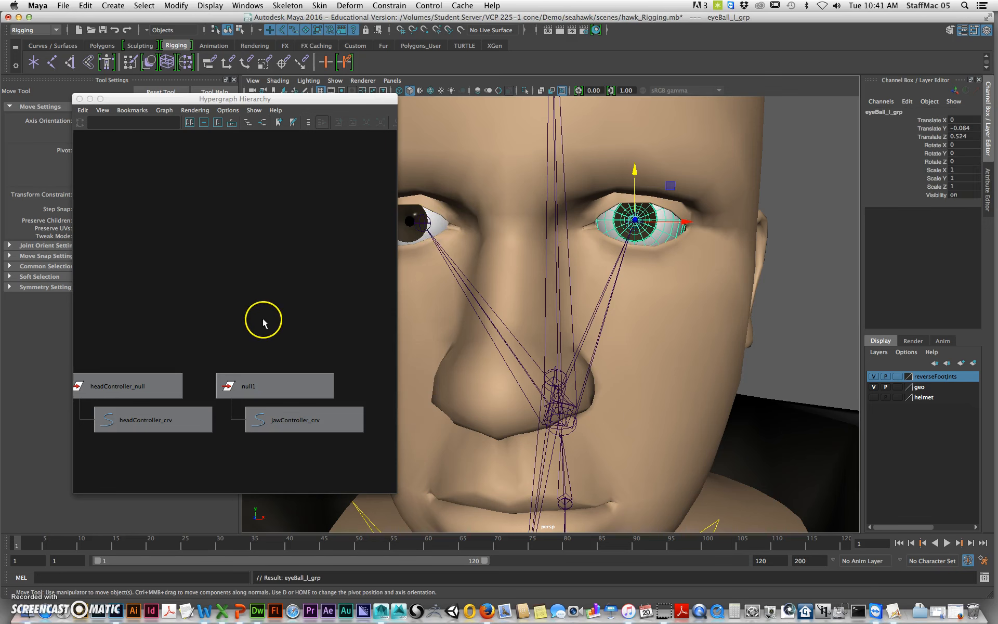
key(f)
alt+right_drag(295, 338, 263, 338)
alt+middle_drag(300, 345, 277, 311)
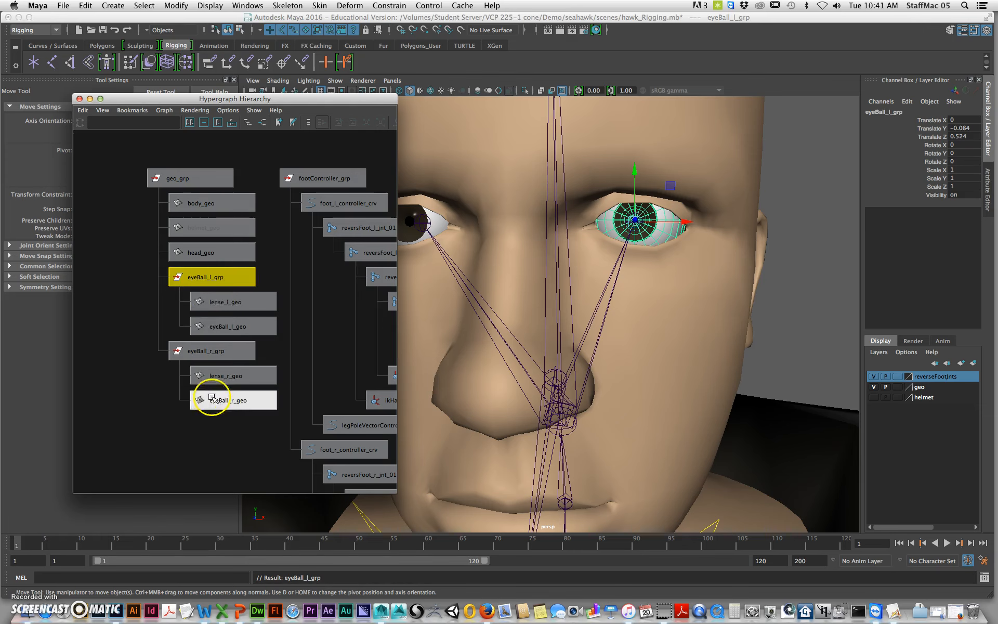
- Parent-constrain eyeBall_l_grp to the joint eye_l_01_jnt and eyeBall_r_grp to the joint eye_r_01_jnt
alt+drag(731, 229, 671, 302)
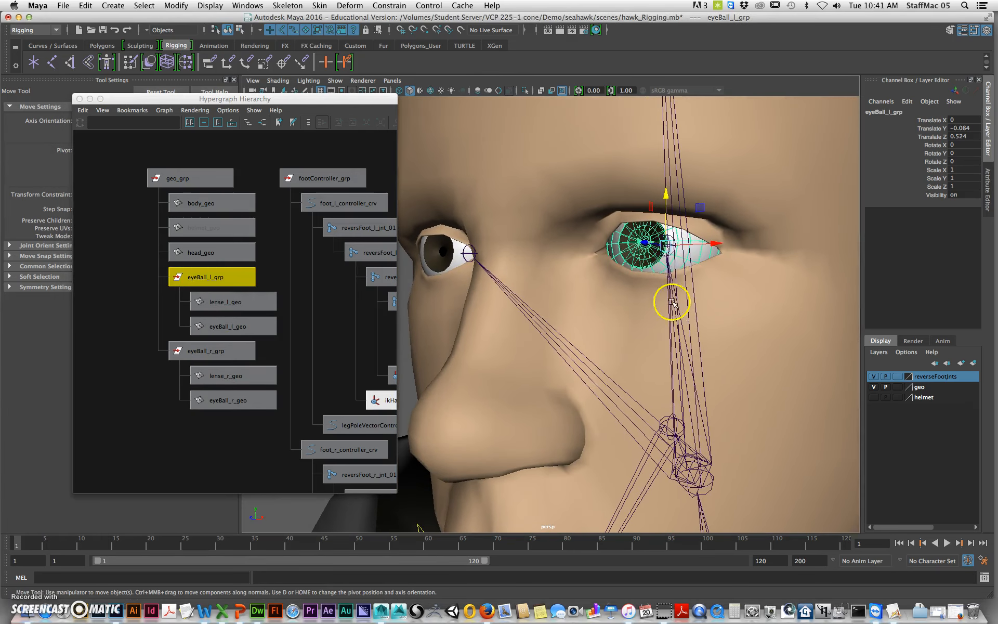
click(675, 260)
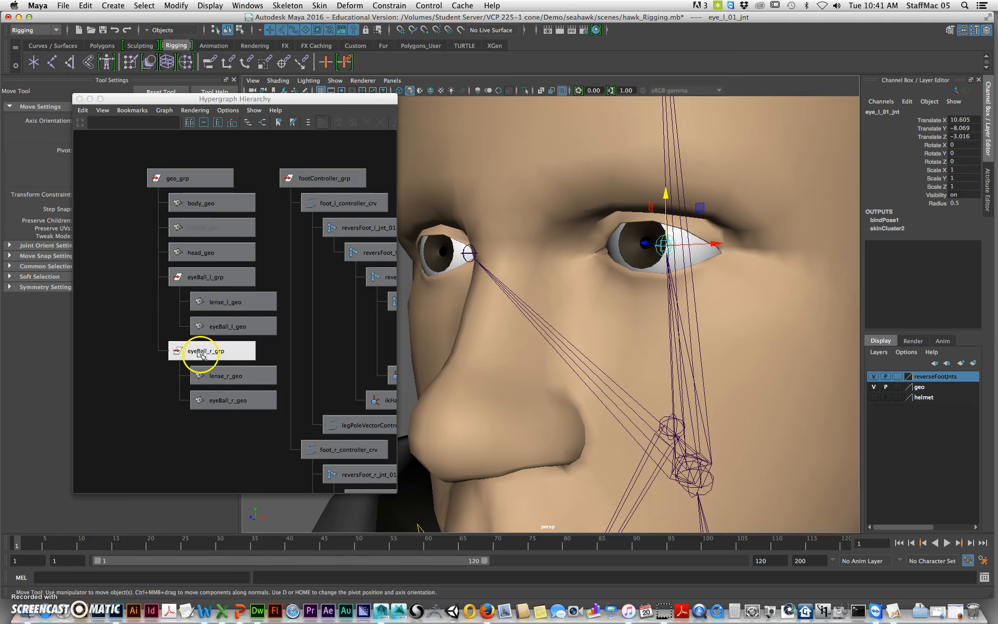
click(202, 279)
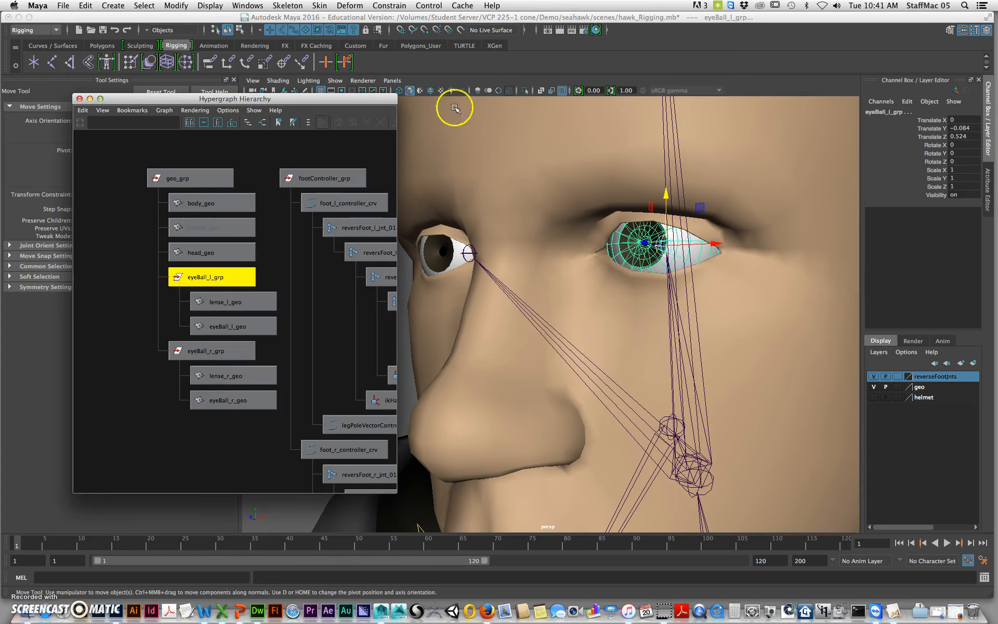
click(391, 6)
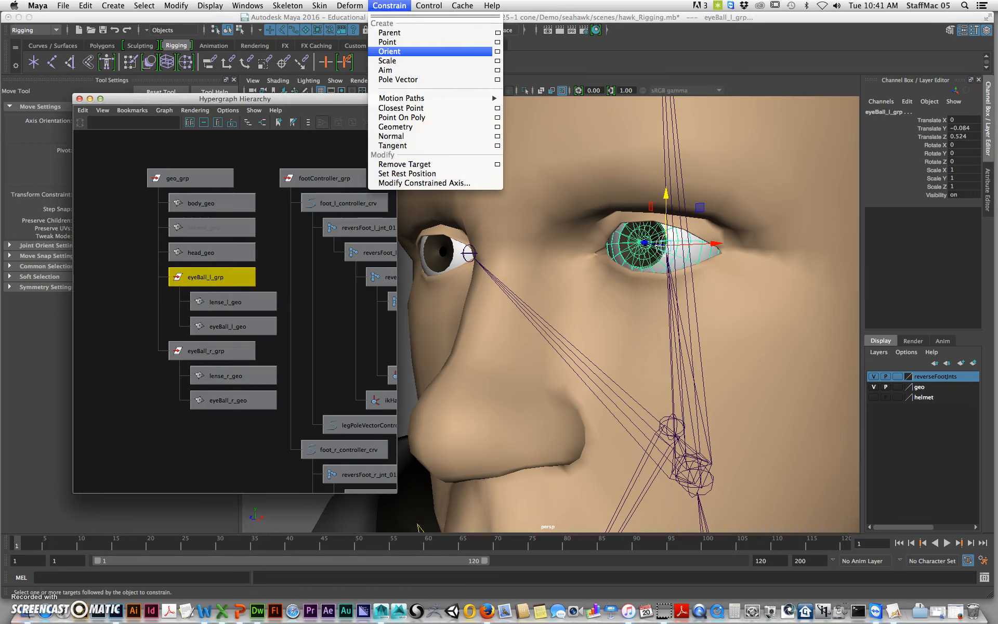
click(441, 37)
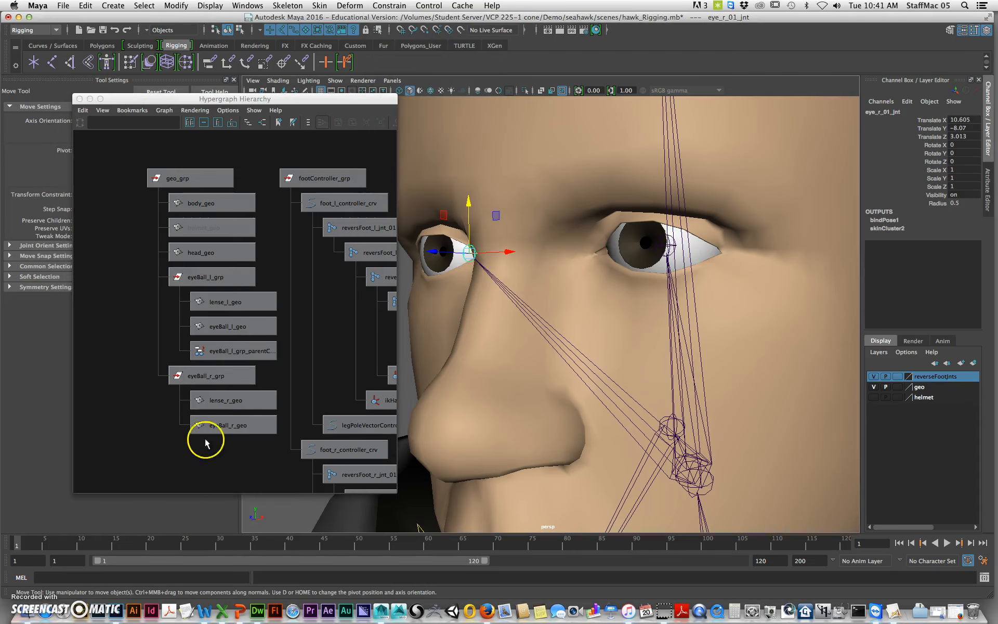
click(221, 377)
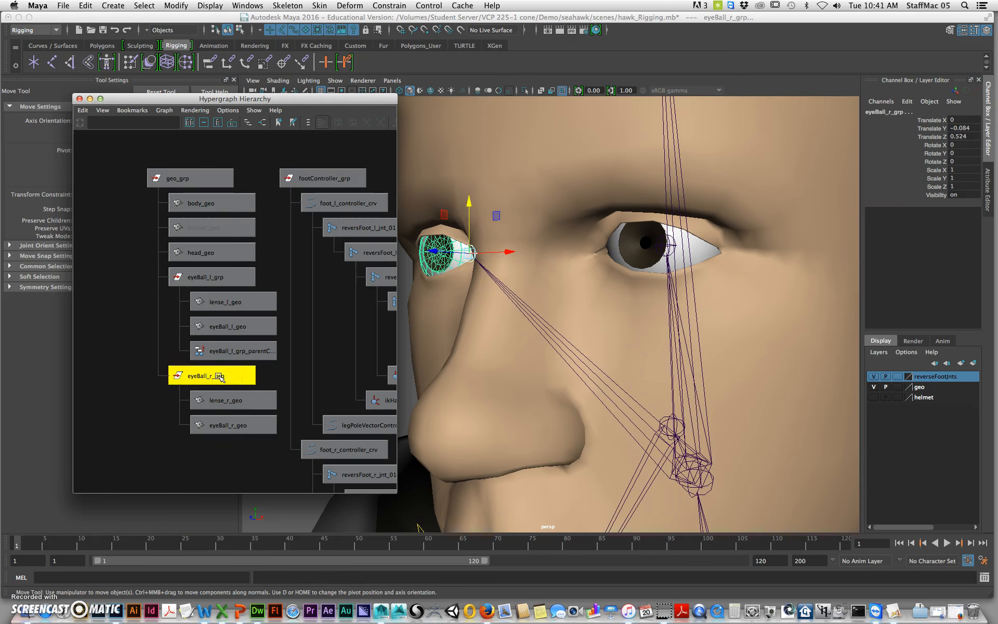
key(g)
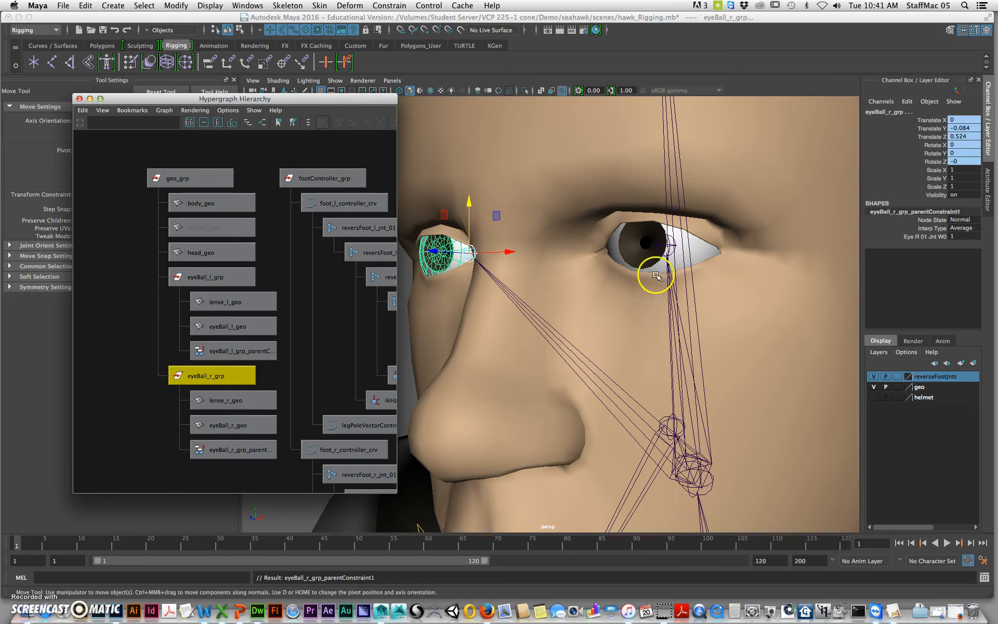
- Test-rotate the left eye joint to check that the eyeball follows it, and undo the rotation
click(670, 252)
key(e)
drag(668, 250, 675, 284)
key(super+z)
- Test-rotate the neck control to check that the eyeballs move with the head, and undo the test
scroll(746, 337, down, 5)
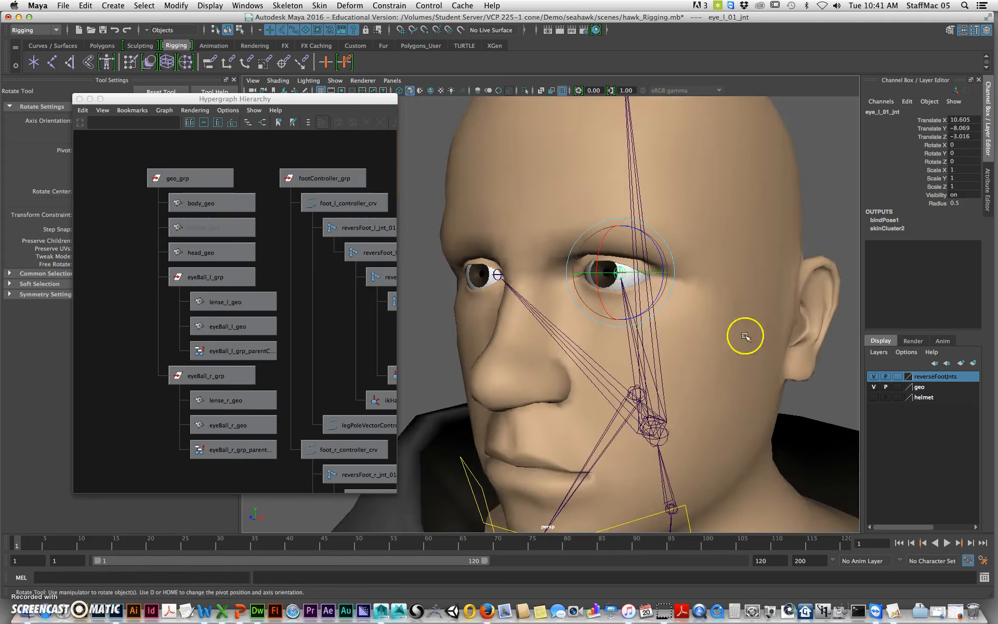
scroll(746, 337, down, 10)
alt+middle_drag(707, 389, 691, 361)
click(629, 289)
drag(574, 300, 642, 315)
key(super+z)
key(super+z)
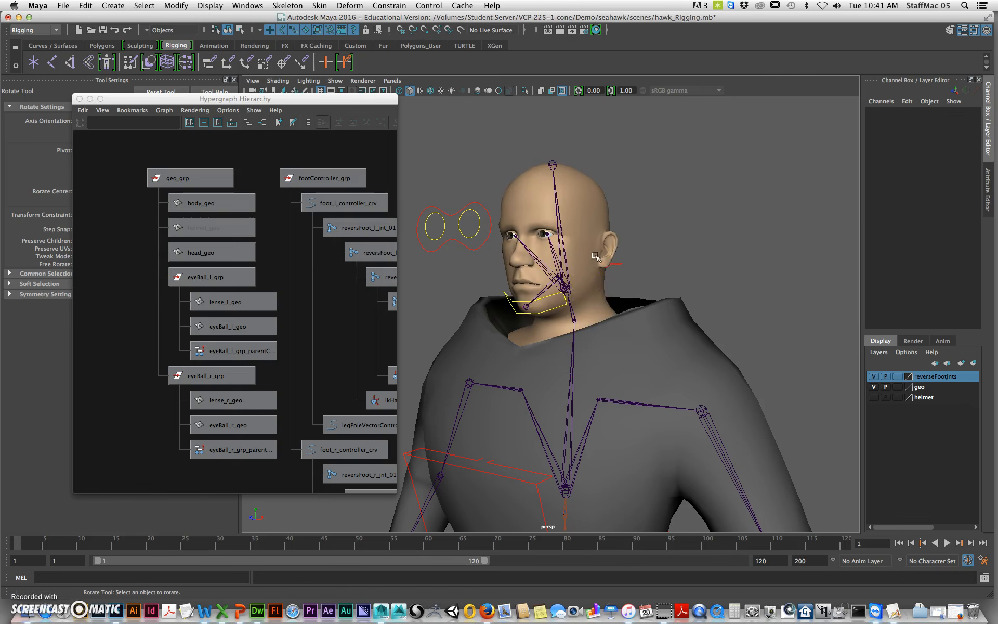
- Rotate neckController_crv to about -8.9 in X, 2.4 in Y and 1.2 in Z to check the eyes inside the head
alt+right_drag(494, 307, 617, 290)
alt+middle_drag(617, 290, 646, 329)
key(super+x)
key(super+z)
alt+drag(703, 335, 615, 334)
click(694, 357)
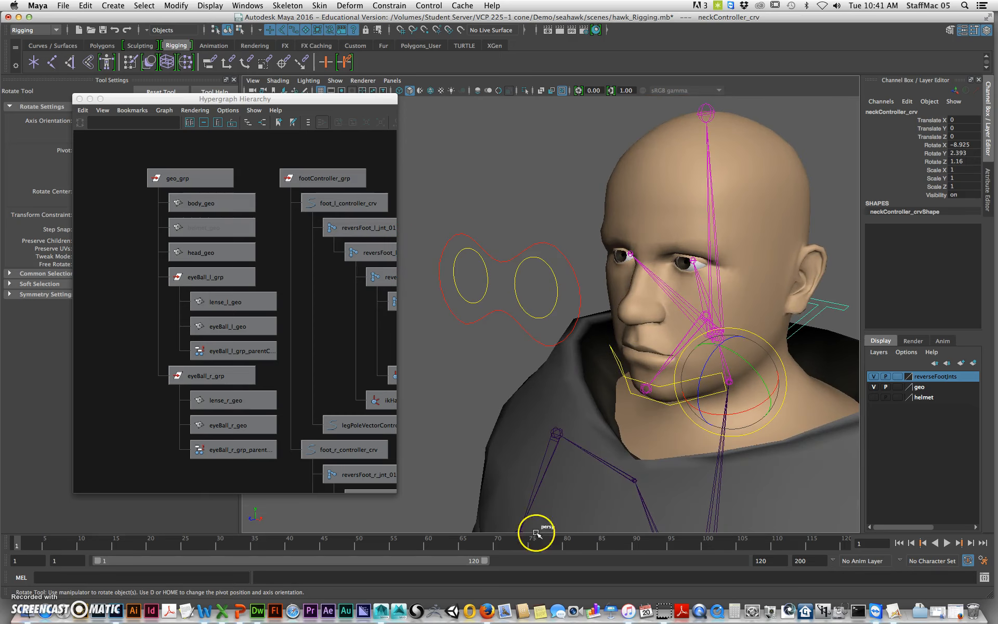